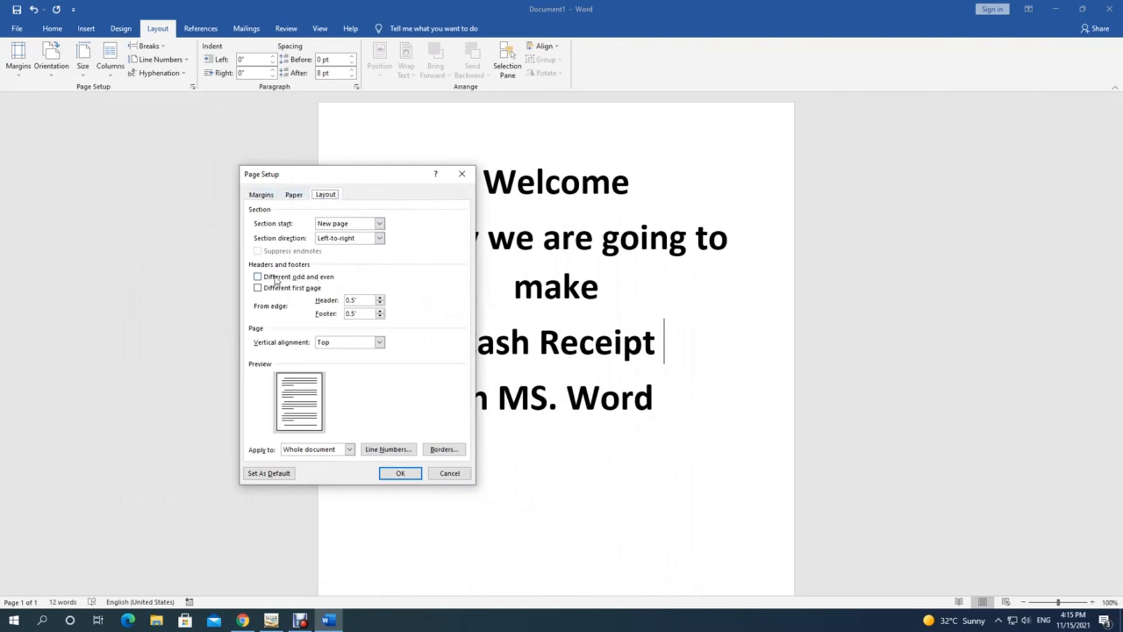
# Step: Set the page to landscape with a custom paper size of 9 x 4 inches
pyautogui.click(293, 196)
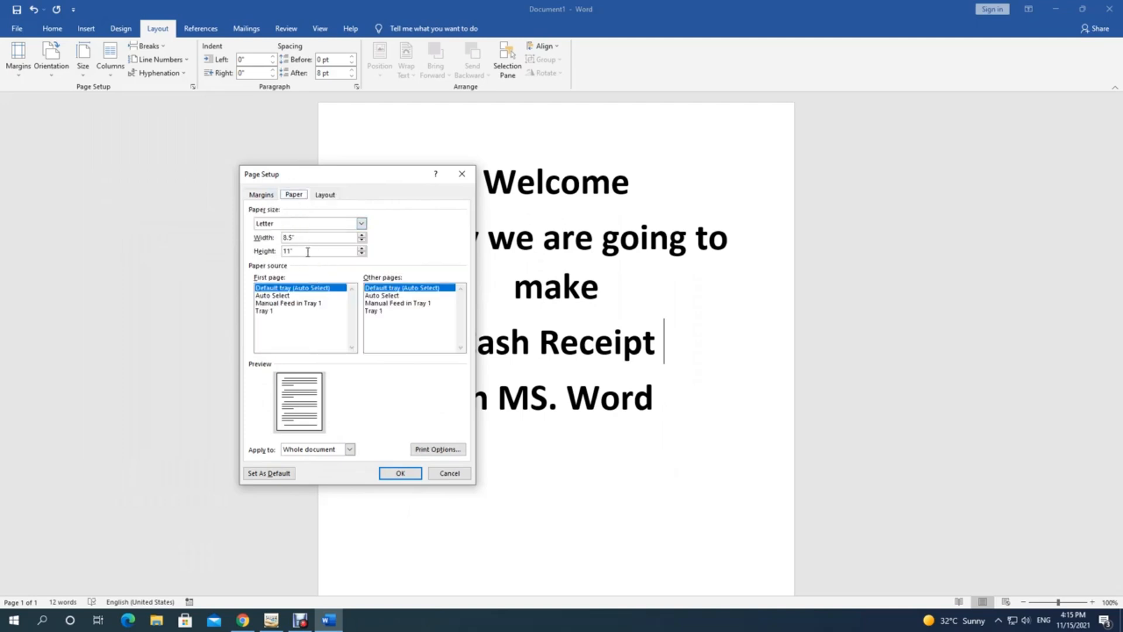
pyautogui.moveTo(304, 252); pyautogui.dragTo(257, 245)
pyautogui.click(267, 196)
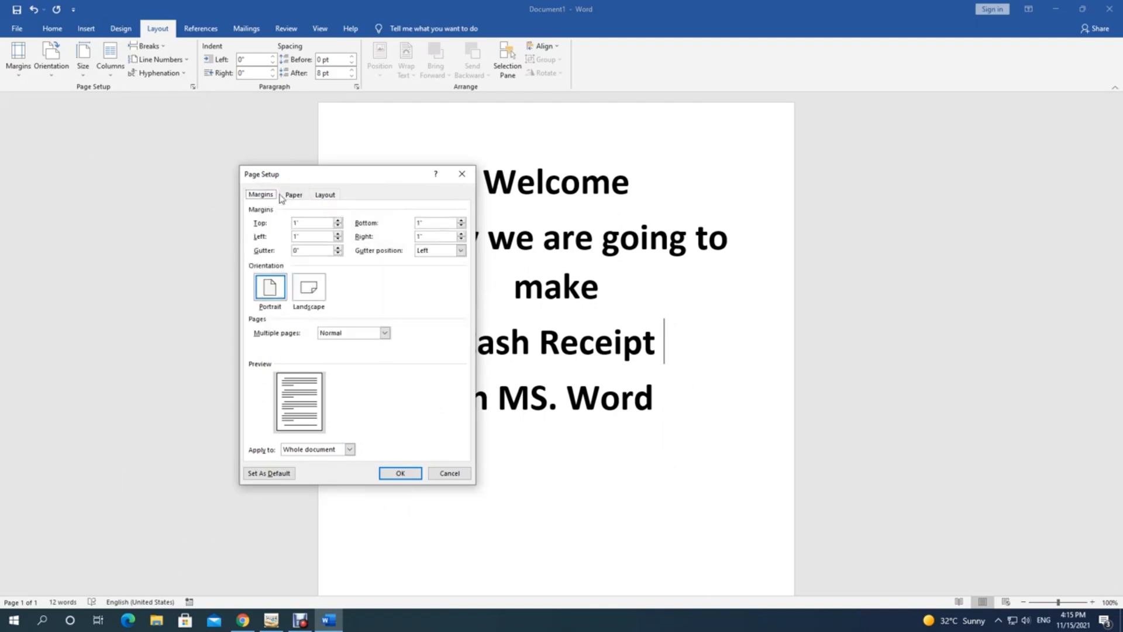
pyautogui.click(311, 289)
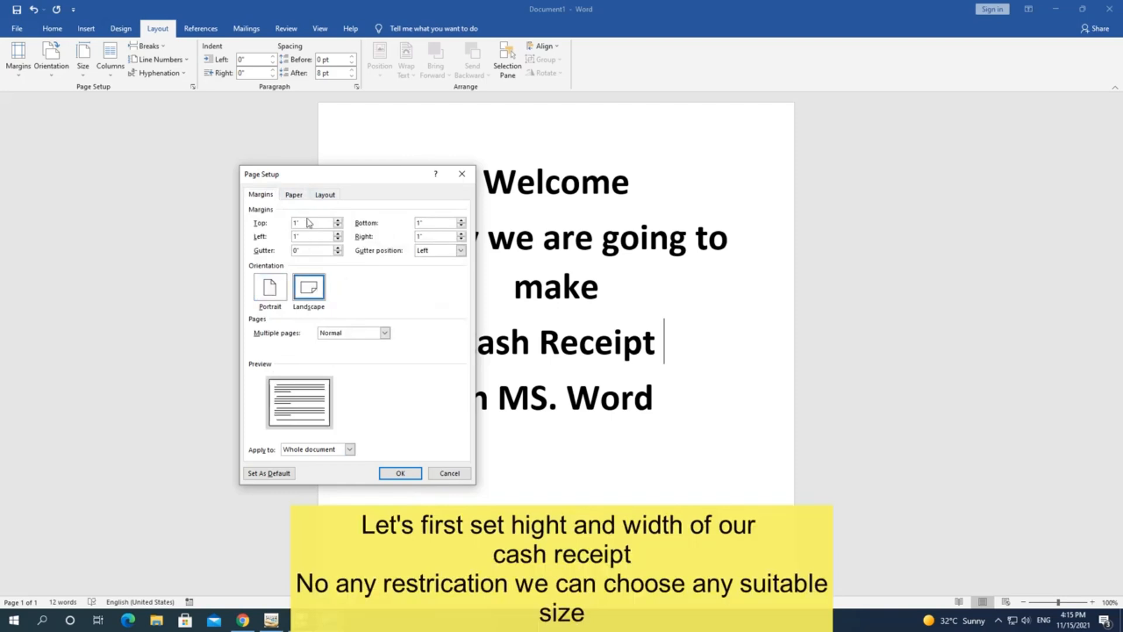
pyautogui.click(295, 196)
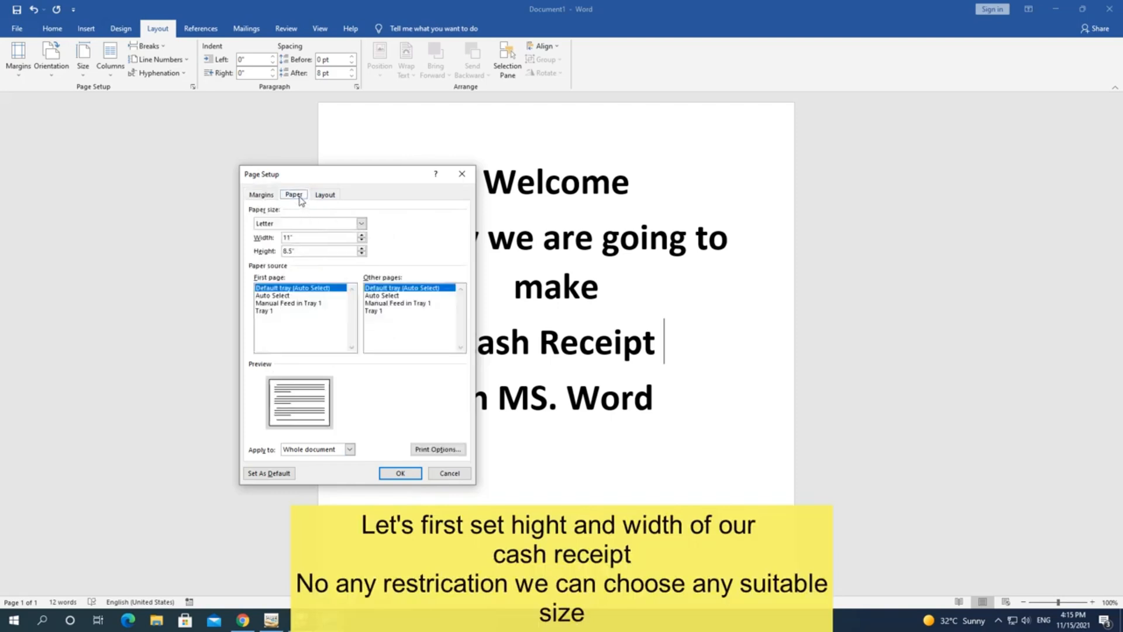
pyautogui.click(362, 224)
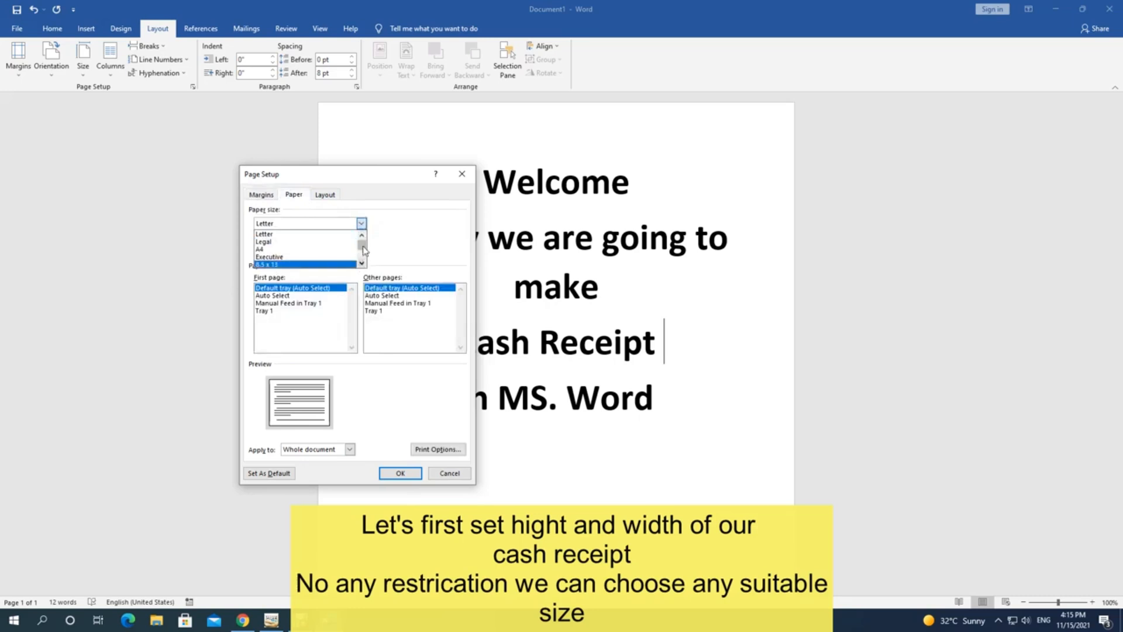
pyautogui.moveTo(362, 244); pyautogui.dragTo(252, 251)
pyautogui.click(321, 264)
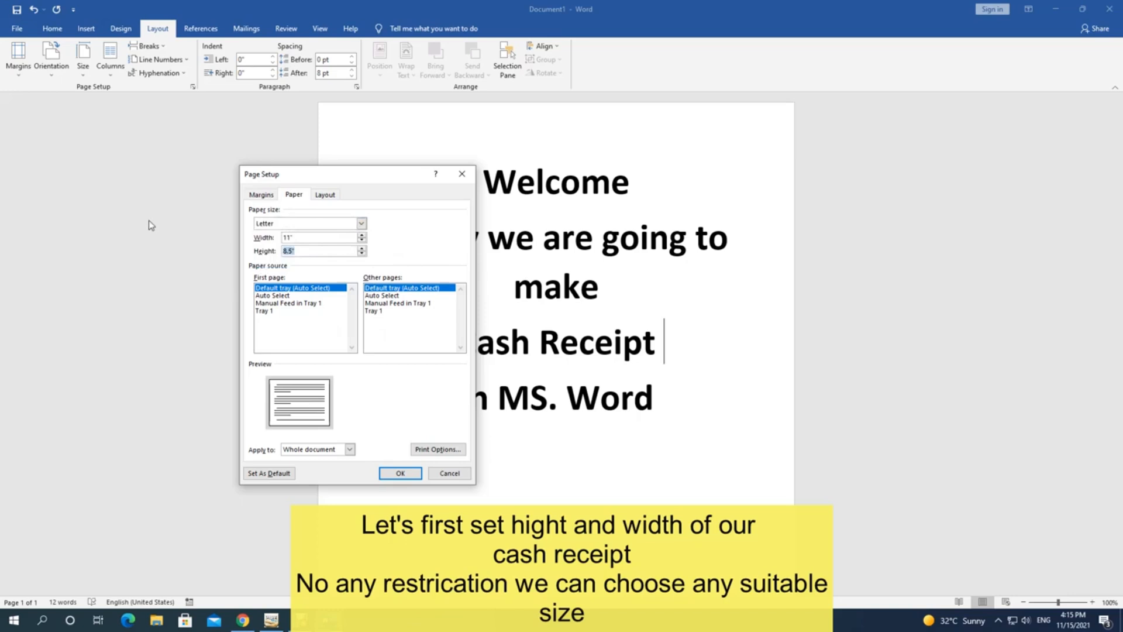
pyautogui.write('4')
pyautogui.moveTo(296, 240); pyautogui.dragTo(166, 235)
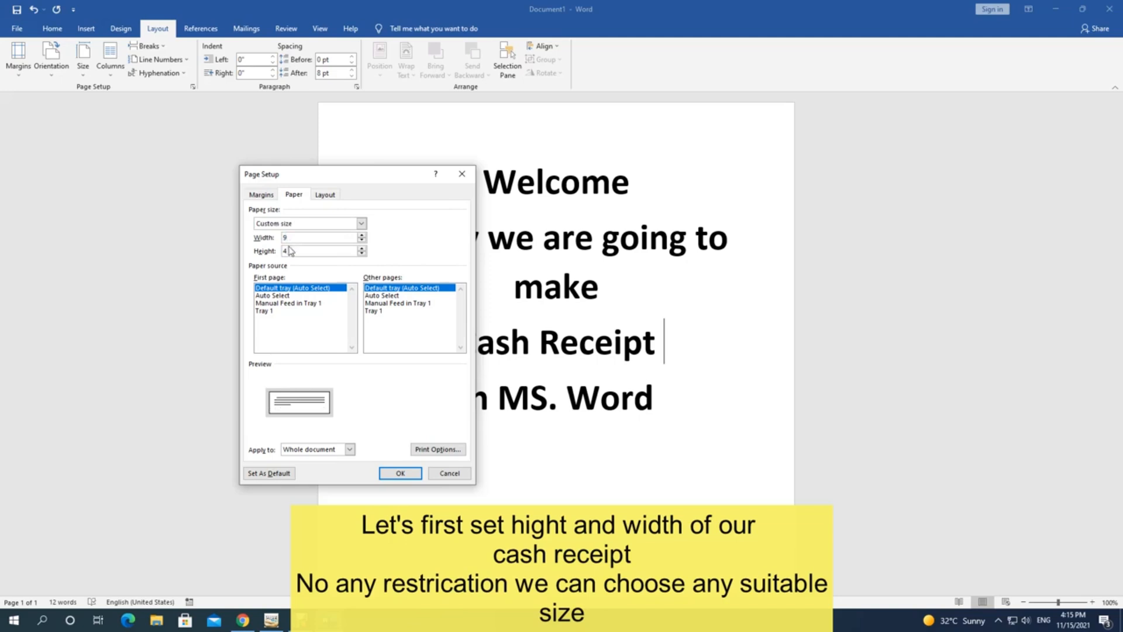
pyautogui.click(400, 473)
pyautogui.scroll(3, 474, 431)
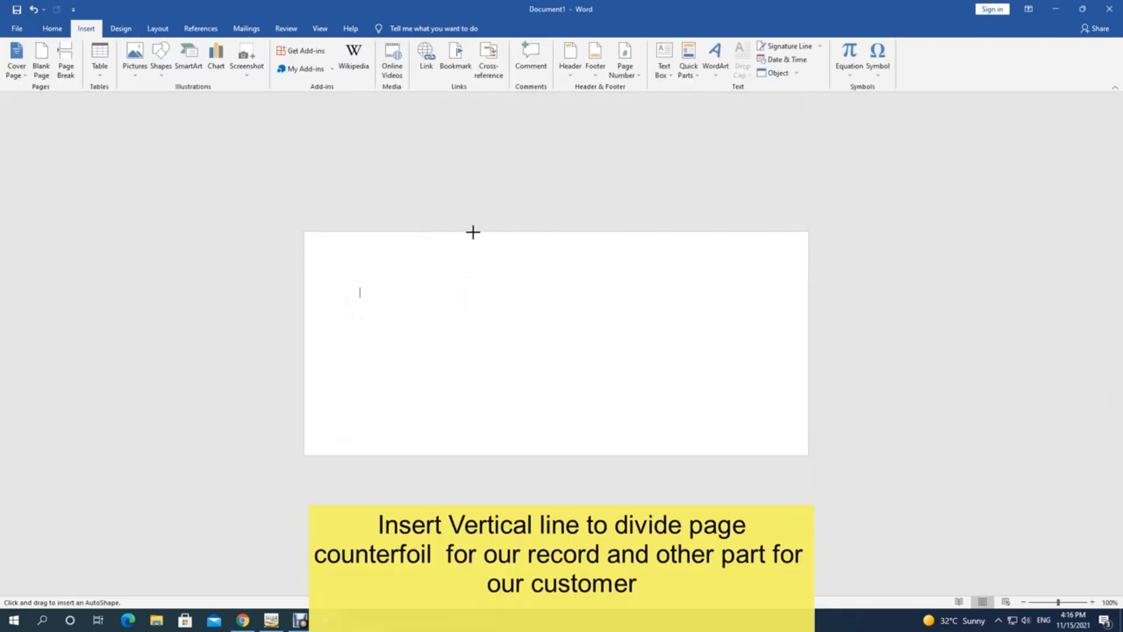
# Step: Draw a vertical line down the page and give it a green dashed preset style
pyautogui.moveTo(472, 232)
pyautogui.mouseDown()
pyautogui.moveTo(489, 419)
pyautogui.moveTo(475, 457)
pyautogui.mouseUp()
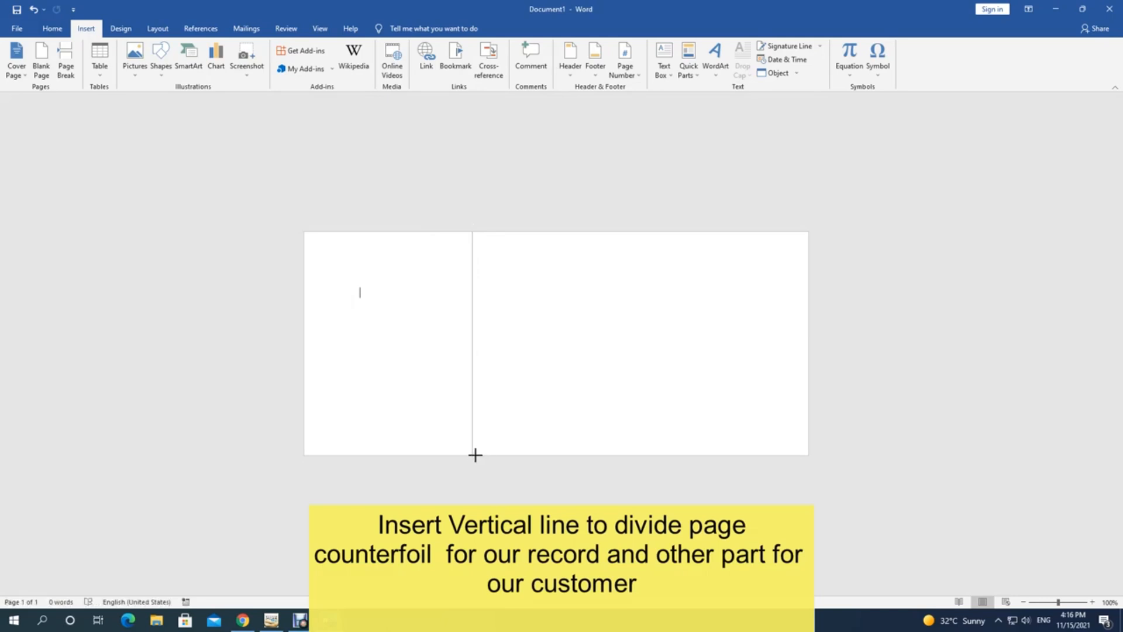
pyautogui.moveTo(475, 455); pyautogui.dragTo(473, 454)
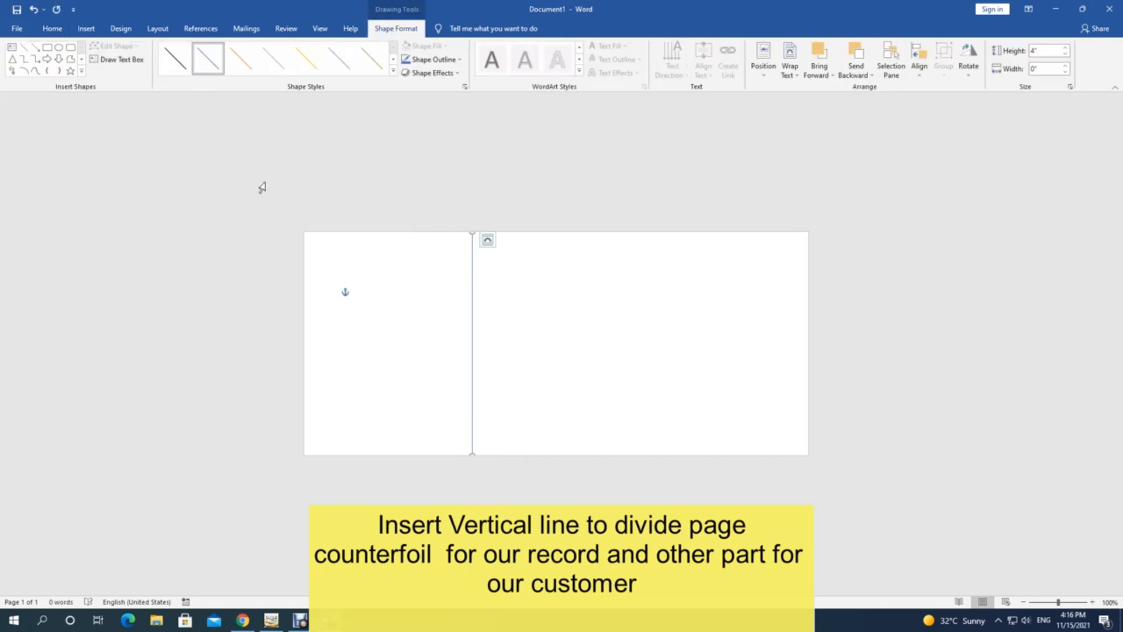
pyautogui.click(393, 71)
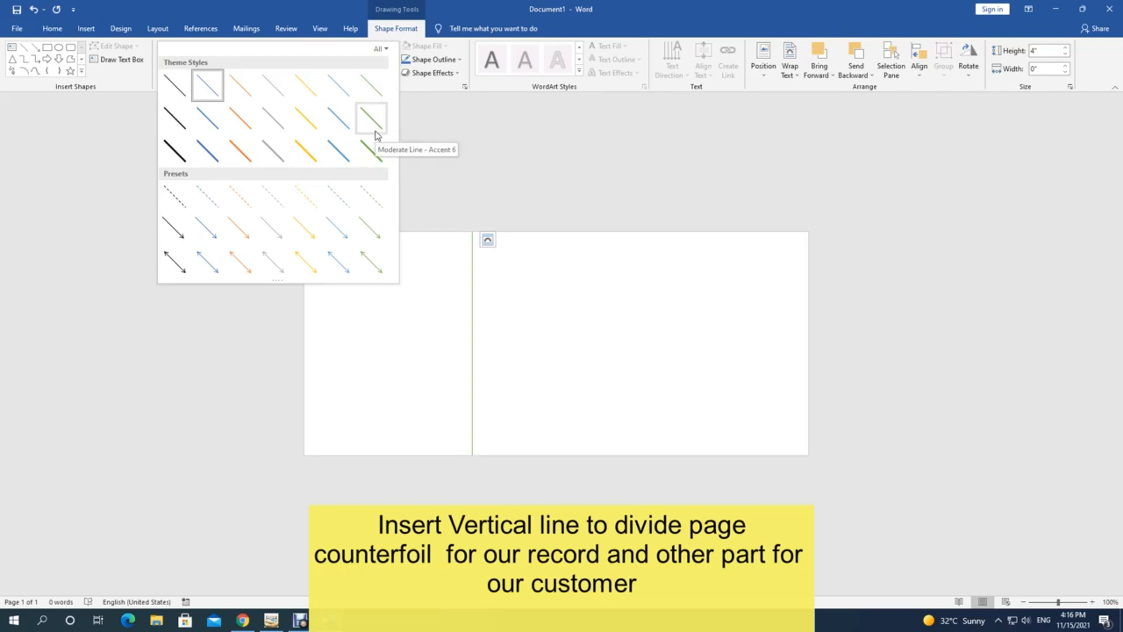
pyautogui.click(362, 204)
pyautogui.click(480, 174)
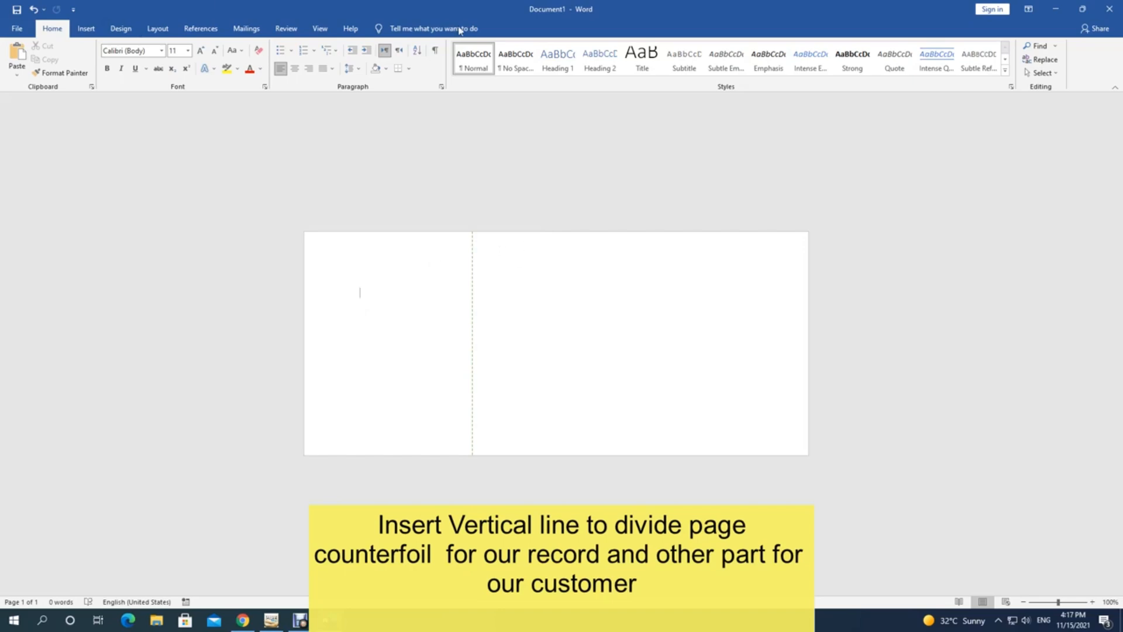
# Step: Insert light outlined WordArt reading 'Your text here' and move it into the right section
pyautogui.click(86, 28)
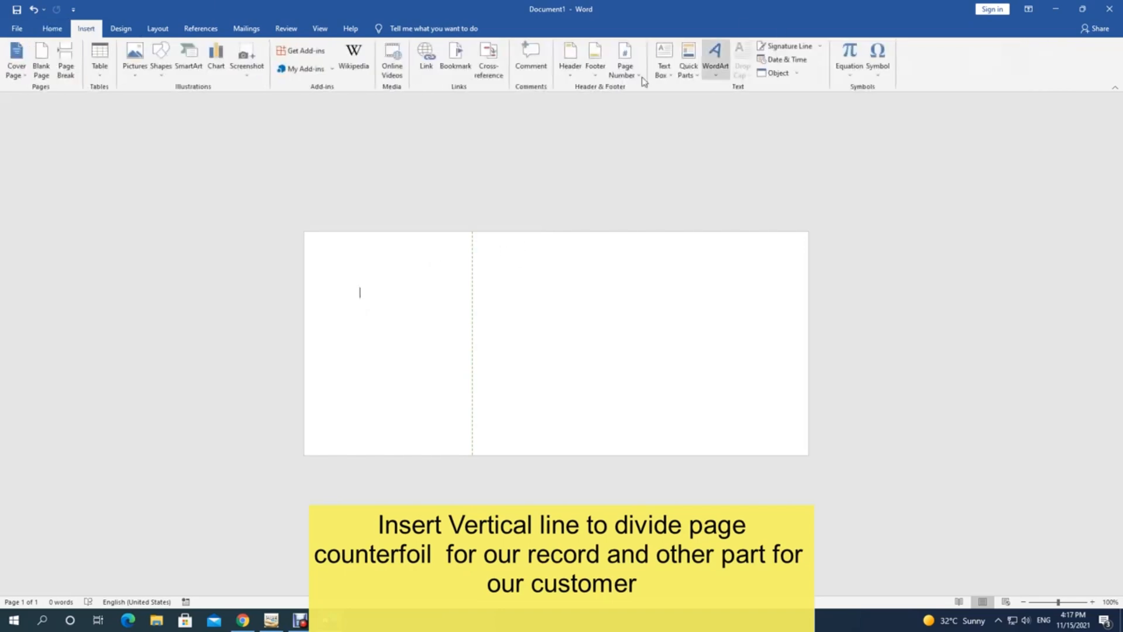
pyautogui.click(719, 75)
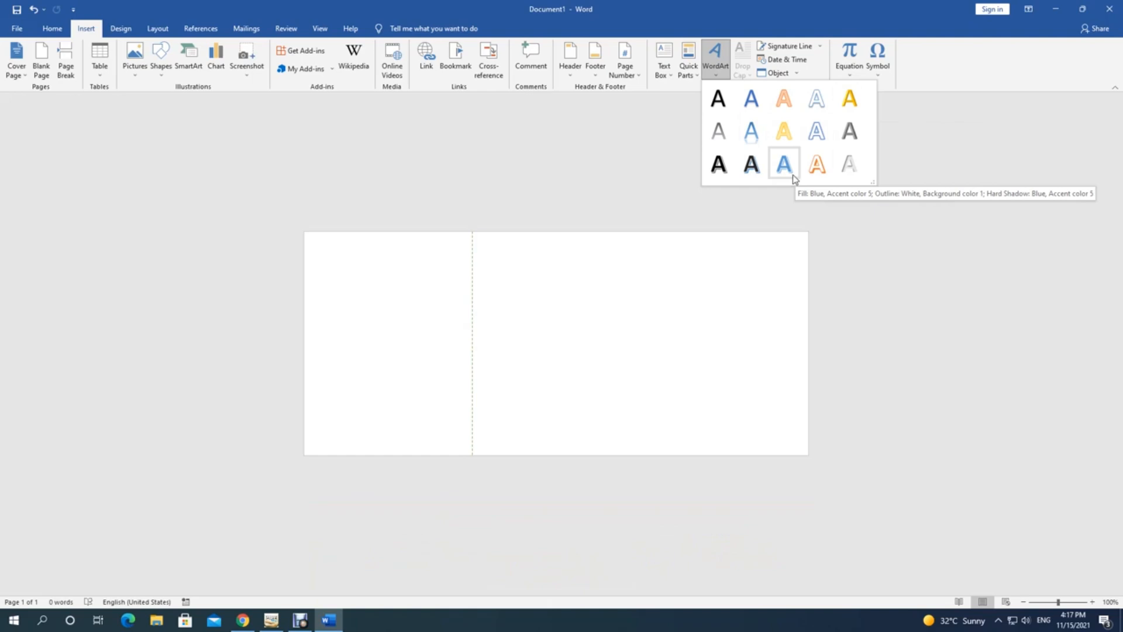
pyautogui.click(817, 98)
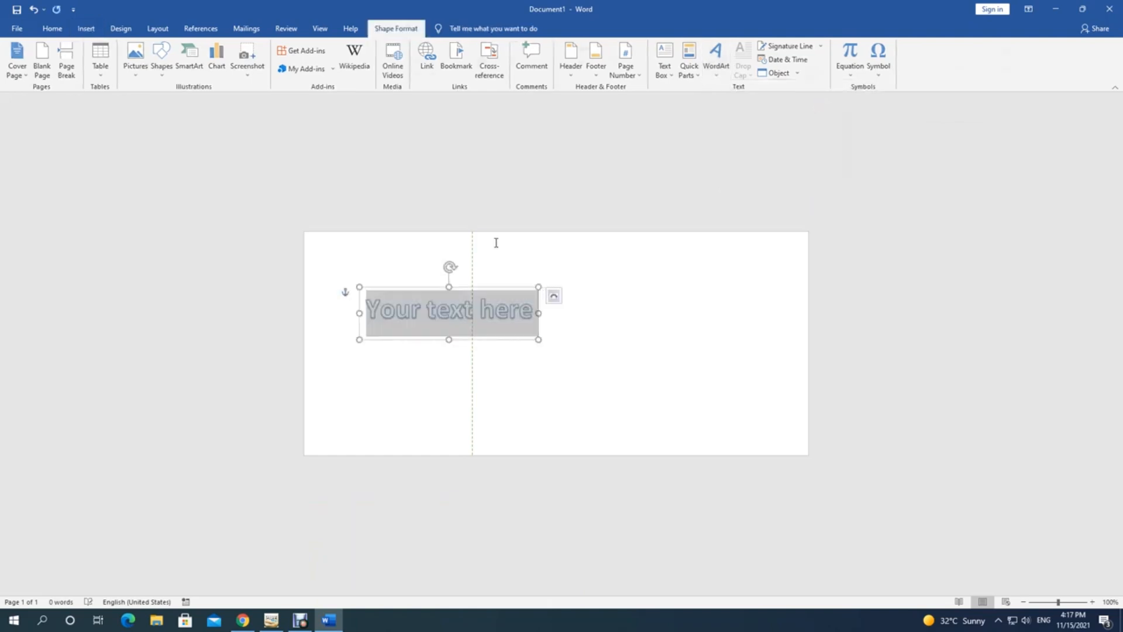
pyautogui.moveTo(457, 289); pyautogui.dragTo(612, 286)
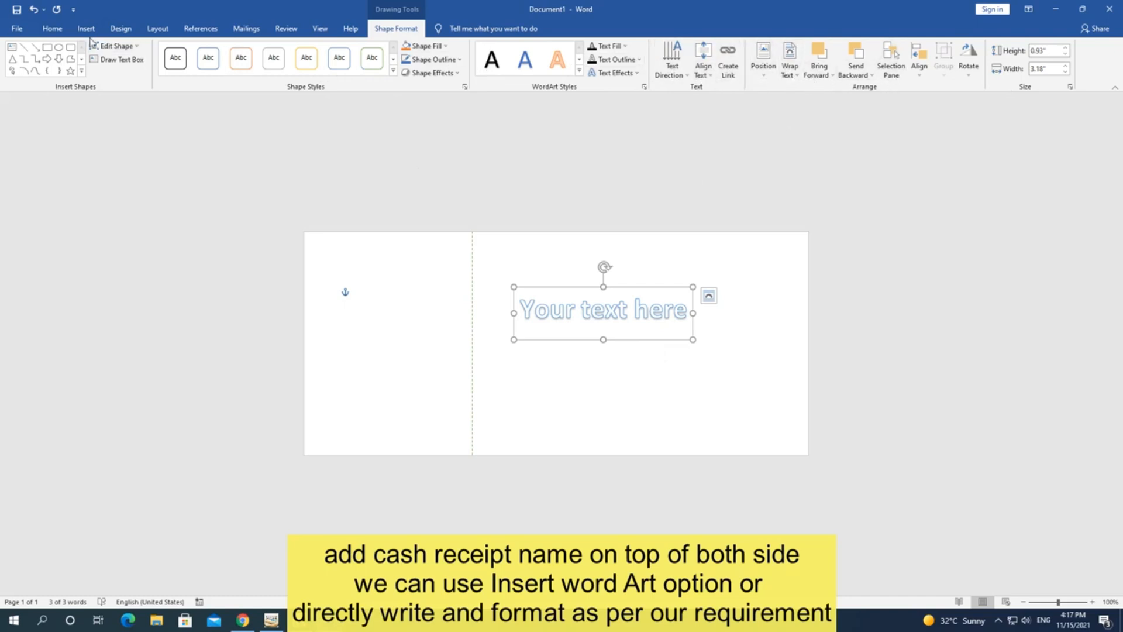
# Step: Look through the Design tab and the full Styles gallery without applying anything
pyautogui.click(123, 30)
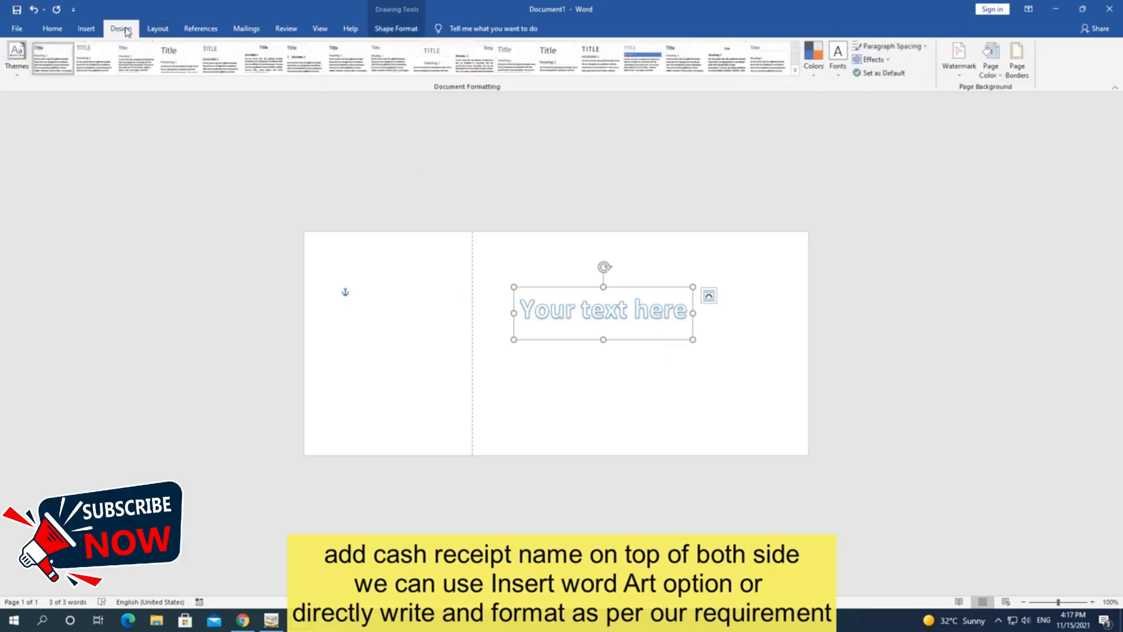
pyautogui.click(52, 29)
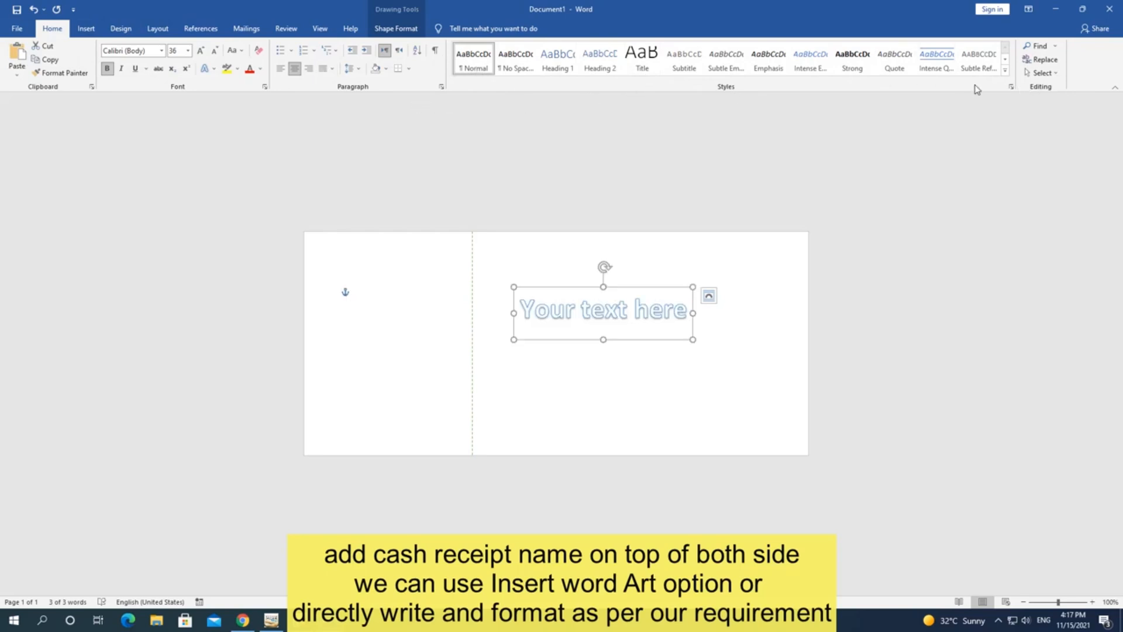
pyautogui.click(1010, 87)
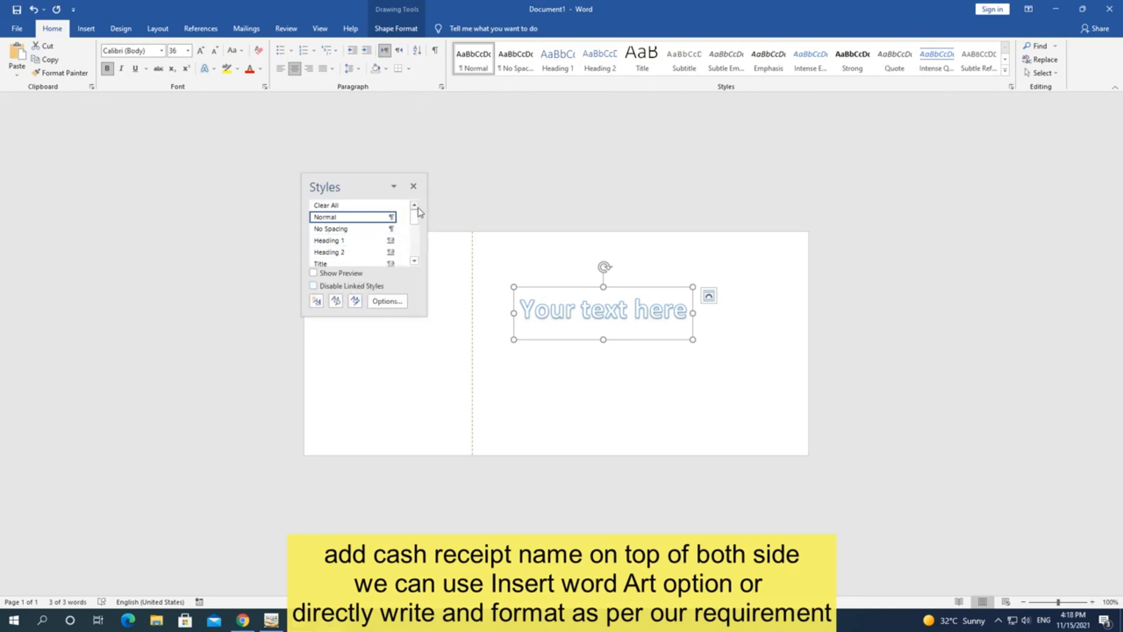
pyautogui.moveTo(417, 216); pyautogui.dragTo(415, 269)
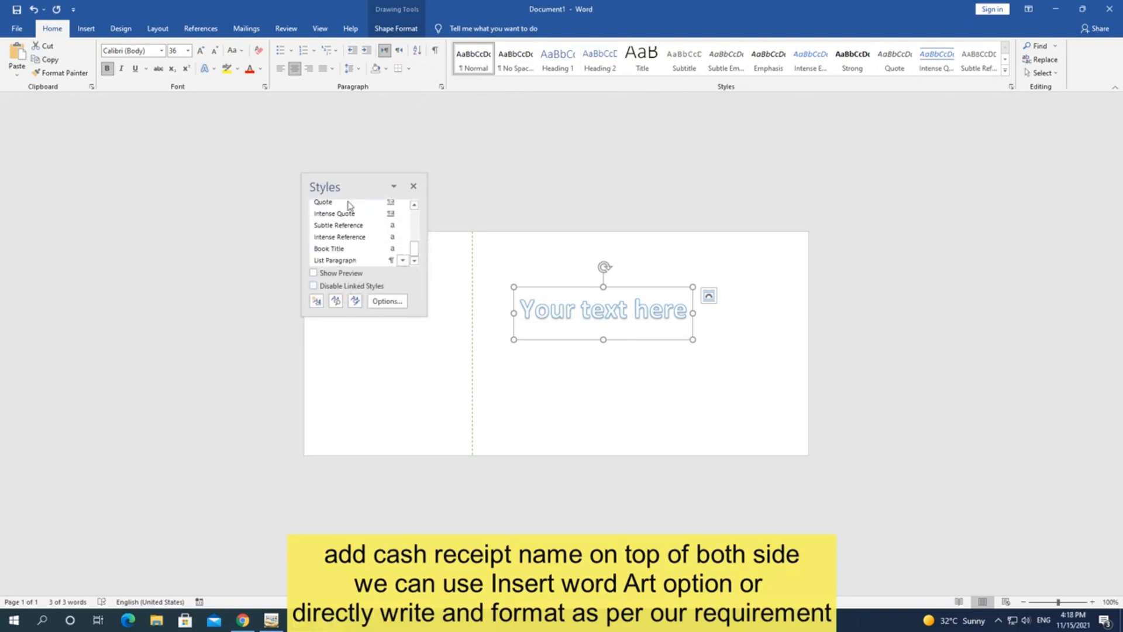
pyautogui.click(413, 186)
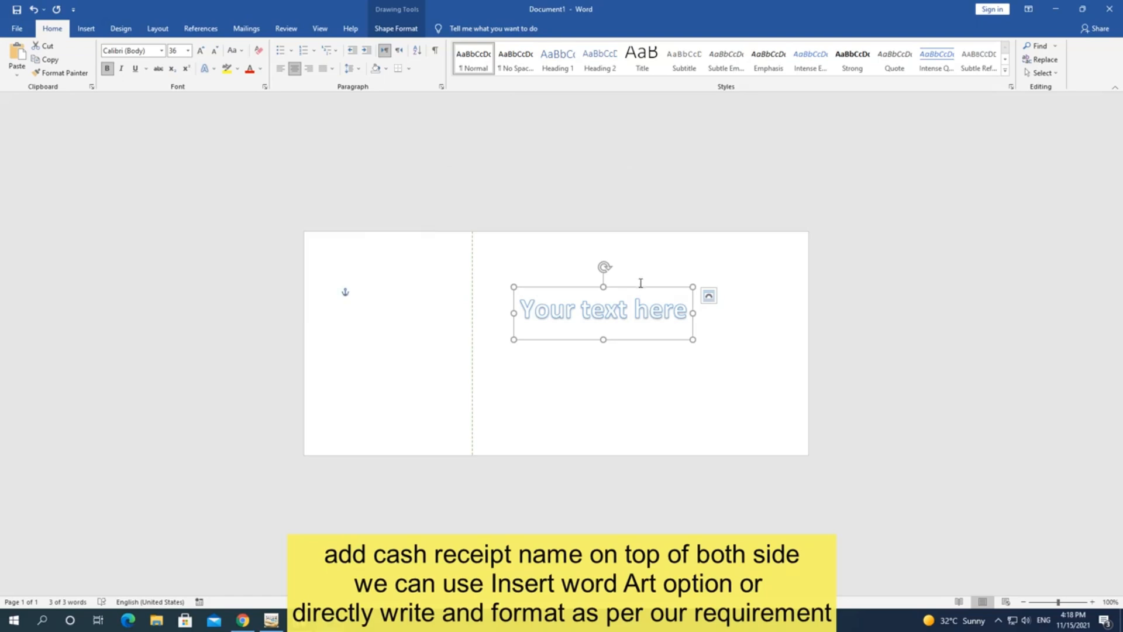
# Step: Nudge the WordArt box slightly higher and bring up its Text Outline colour choices
pyautogui.moveTo(638, 291); pyautogui.dragTo(636, 279)
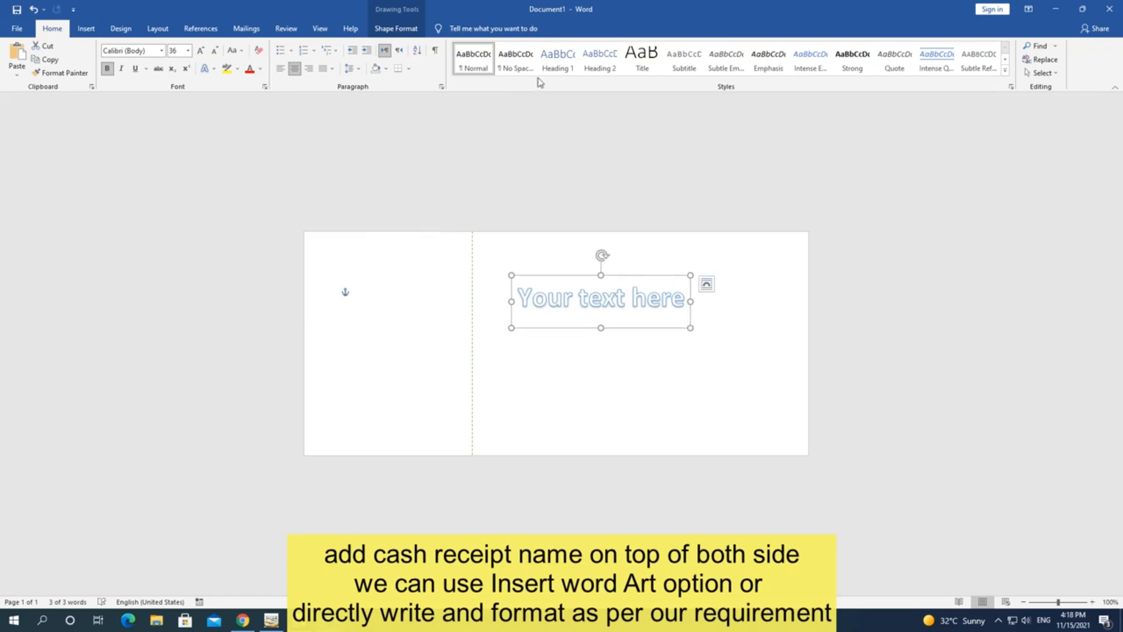
pyautogui.click(404, 30)
pyautogui.click(617, 59)
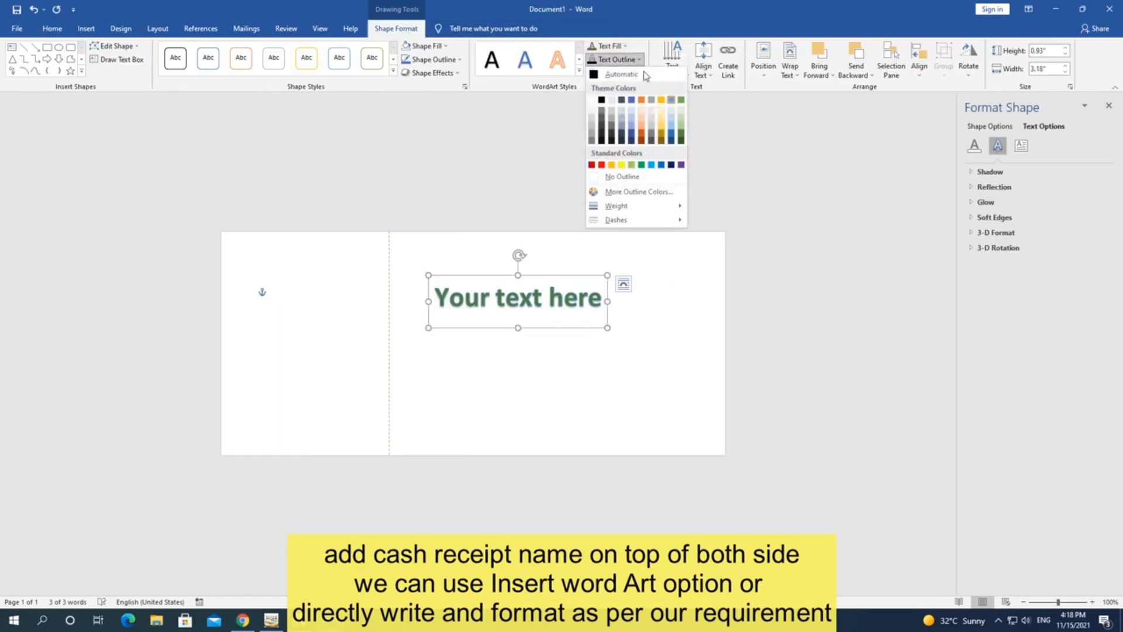
# Step: Give the WordArt a green outline and replace its text with 'Cash Receipt'
pyautogui.click(681, 140)
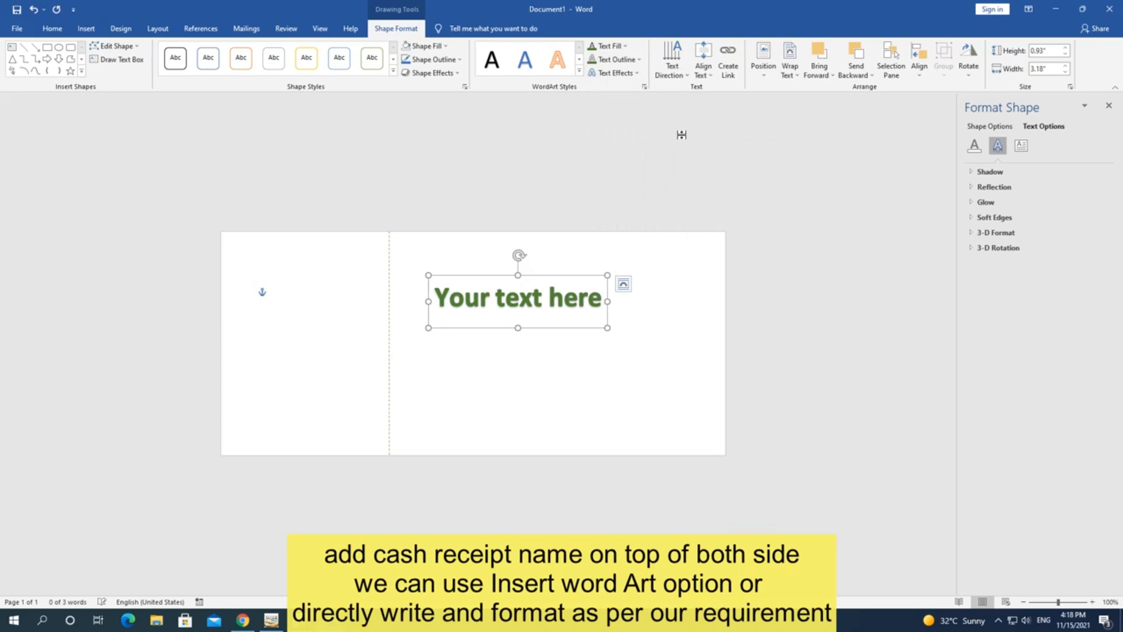
pyautogui.click(577, 306)
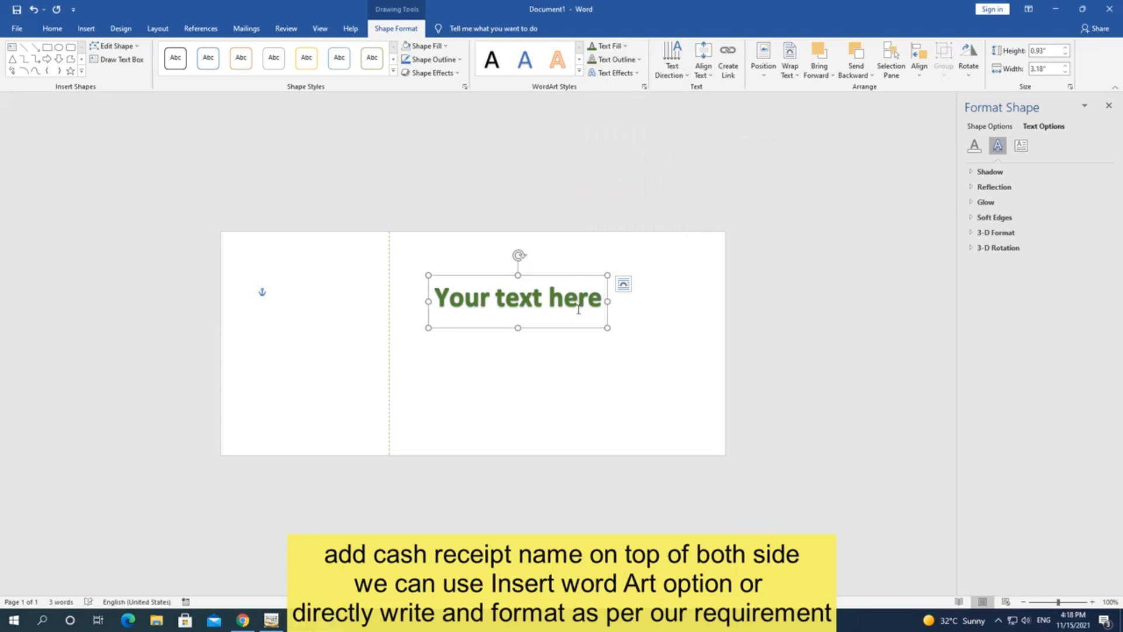
pyautogui.hotkey('ctrl', 'a')
pyautogui.write('Cash')
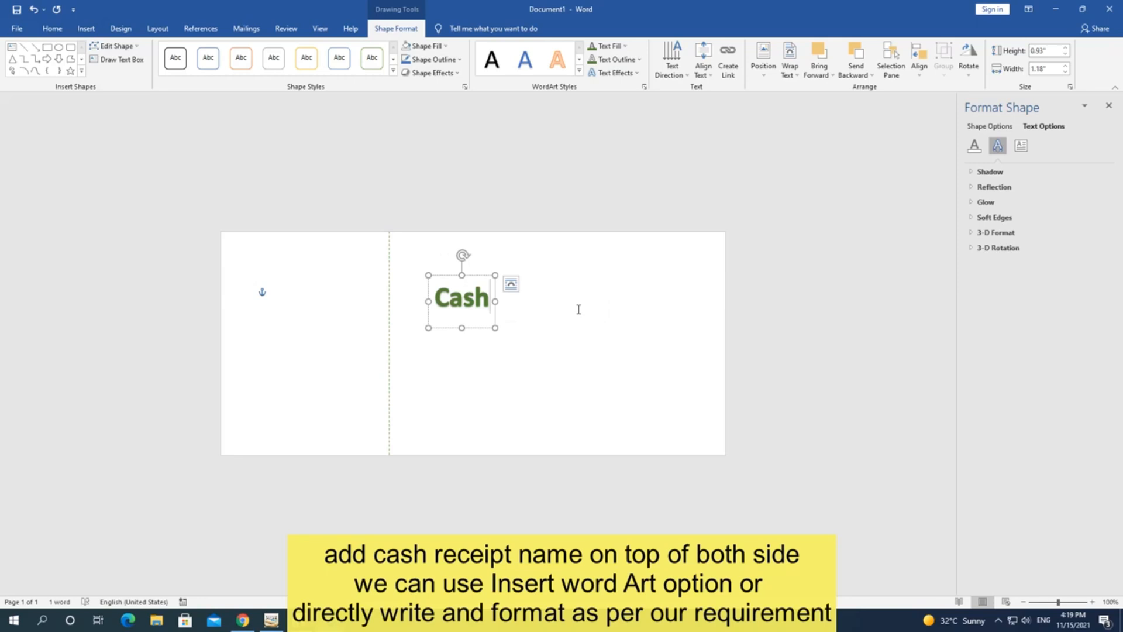
pyautogui.write(' Rec')
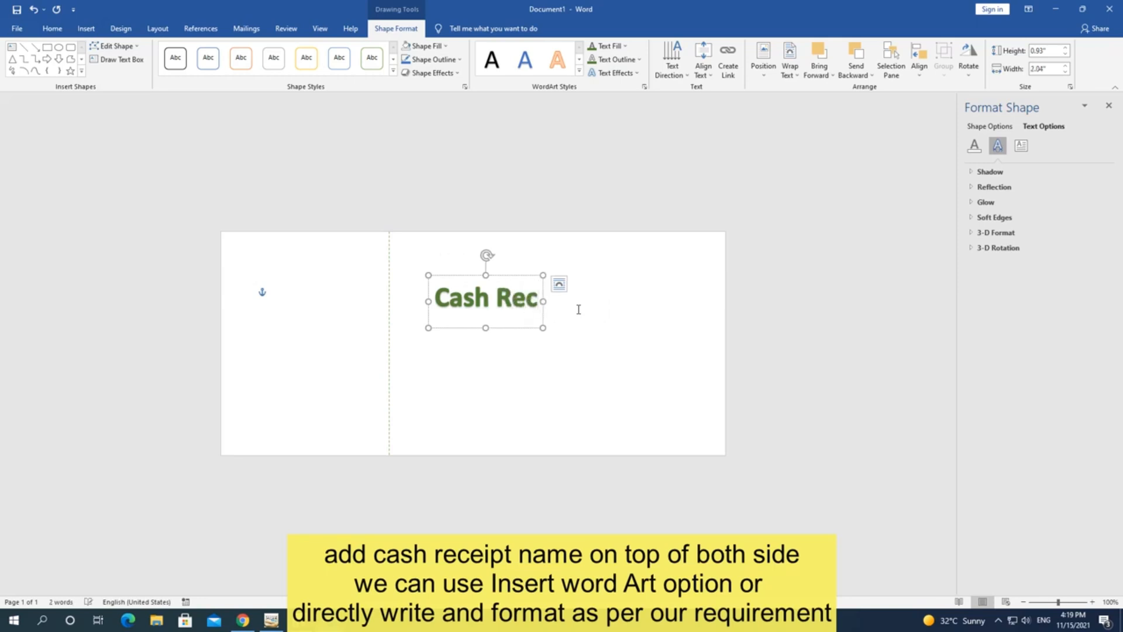
pyautogui.write('eipt')
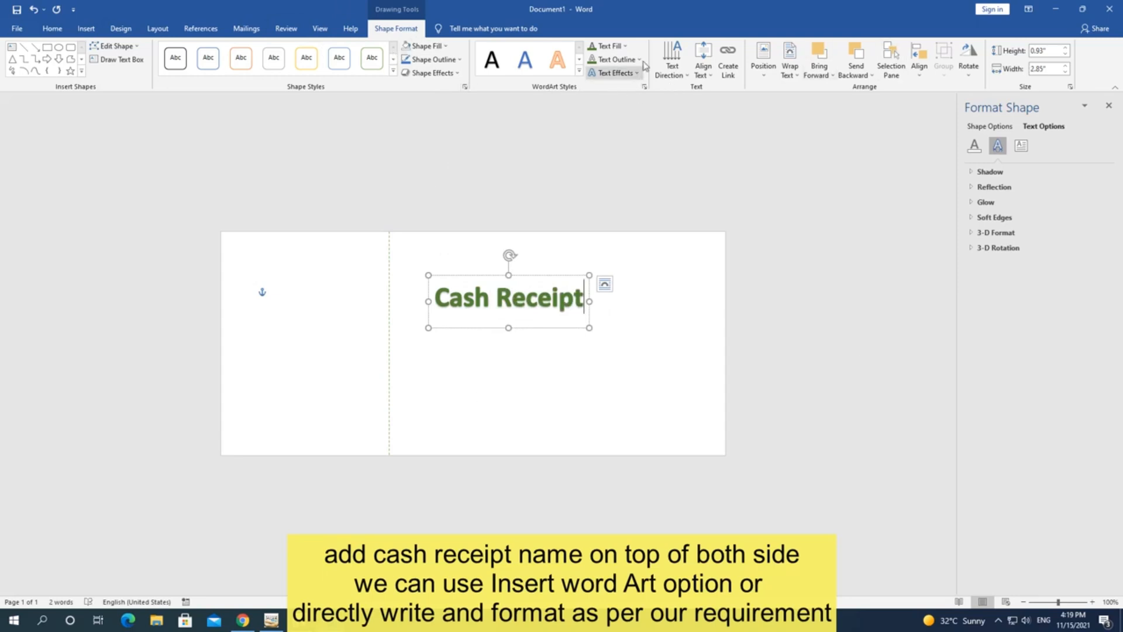
pyautogui.click(50, 32)
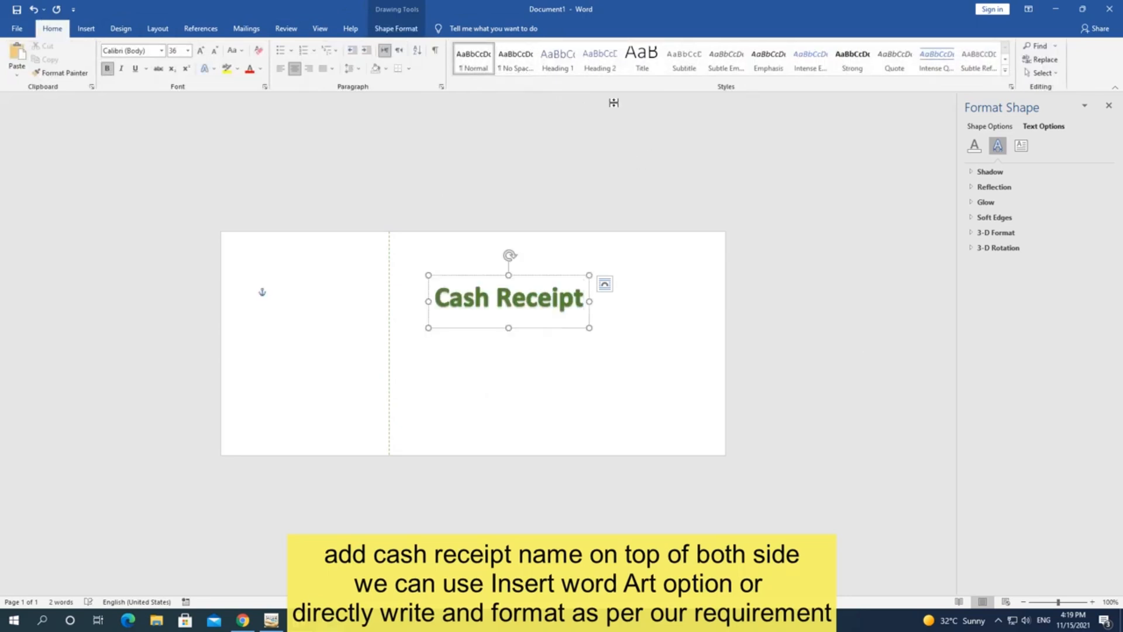
# Step: Reset the Cash Receipt paragraph to Normal style using Apply Styles and the Style Inspector
pyautogui.click(473, 59)
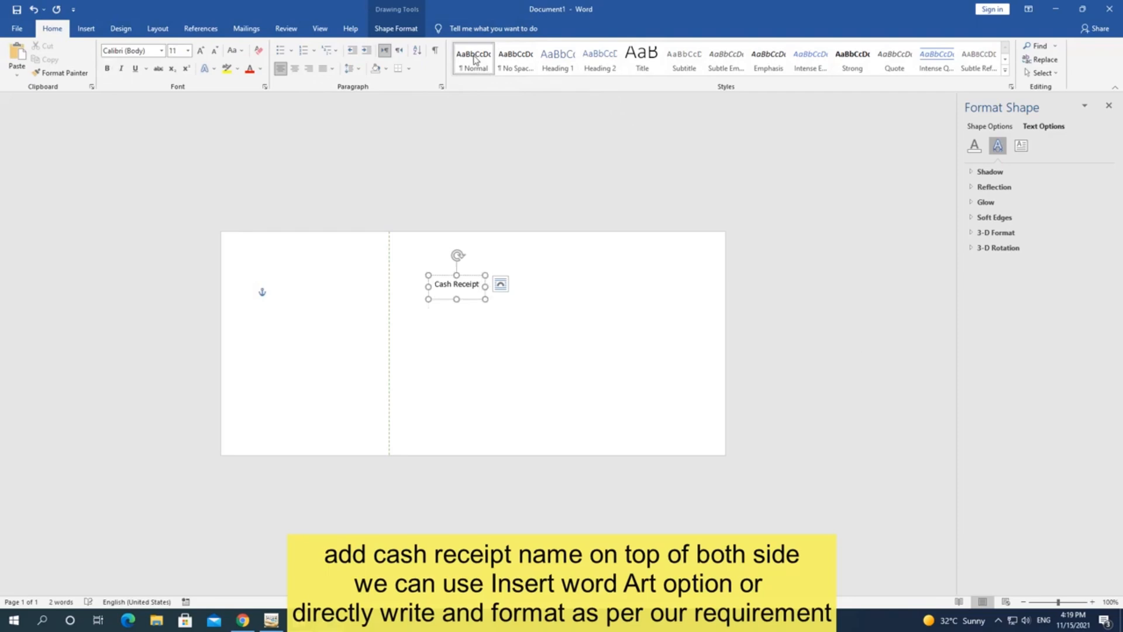
pyautogui.click(514, 63)
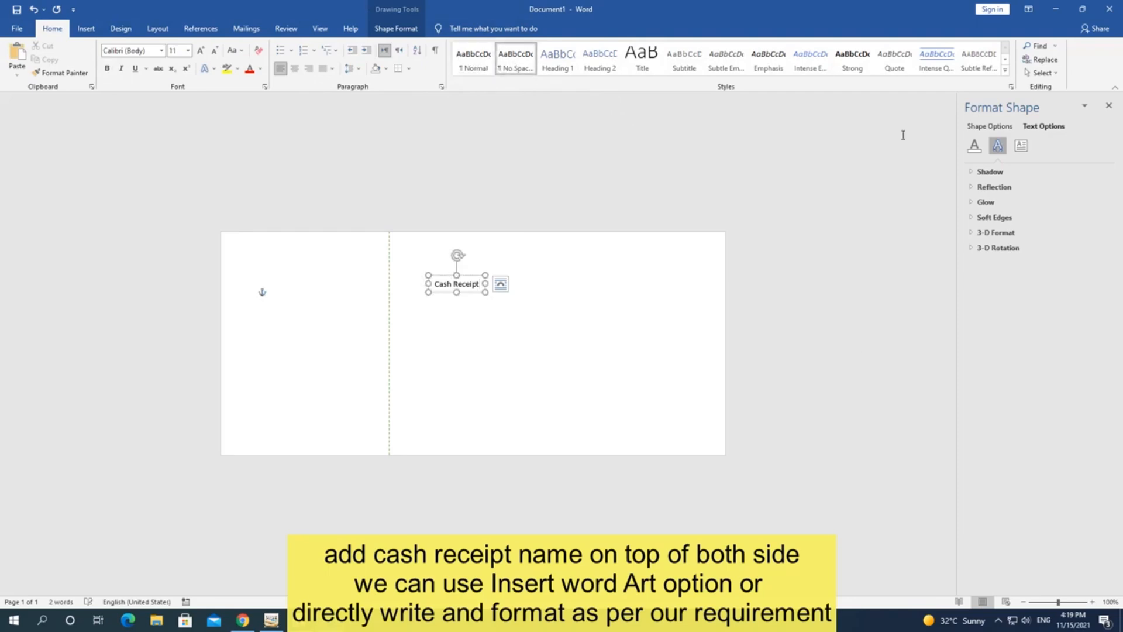
pyautogui.click(1005, 71)
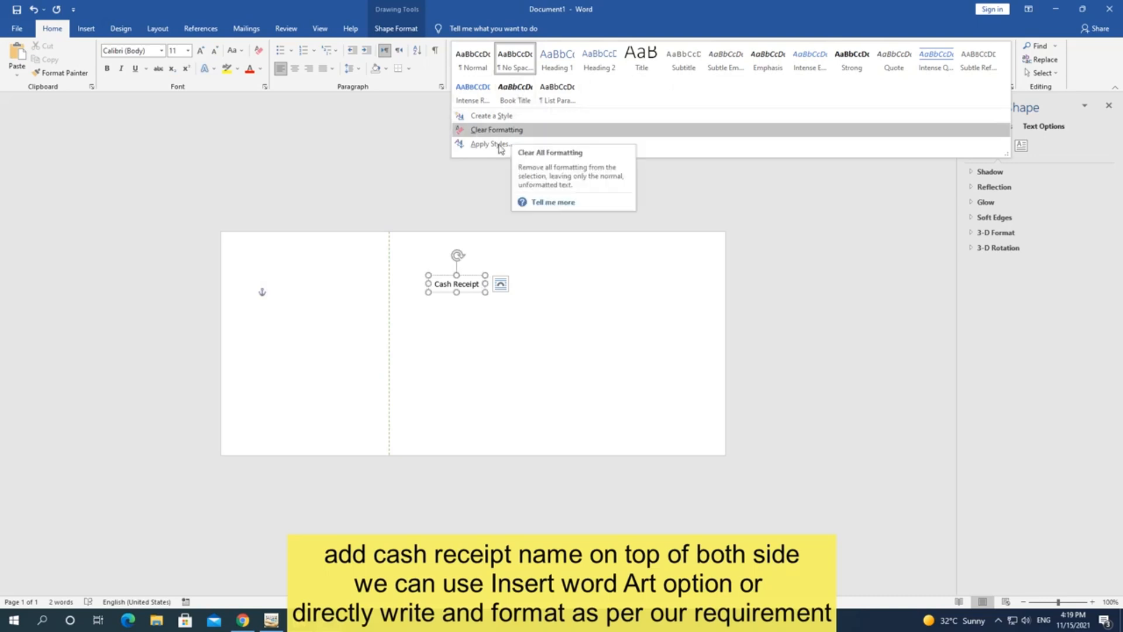
pyautogui.click(489, 144)
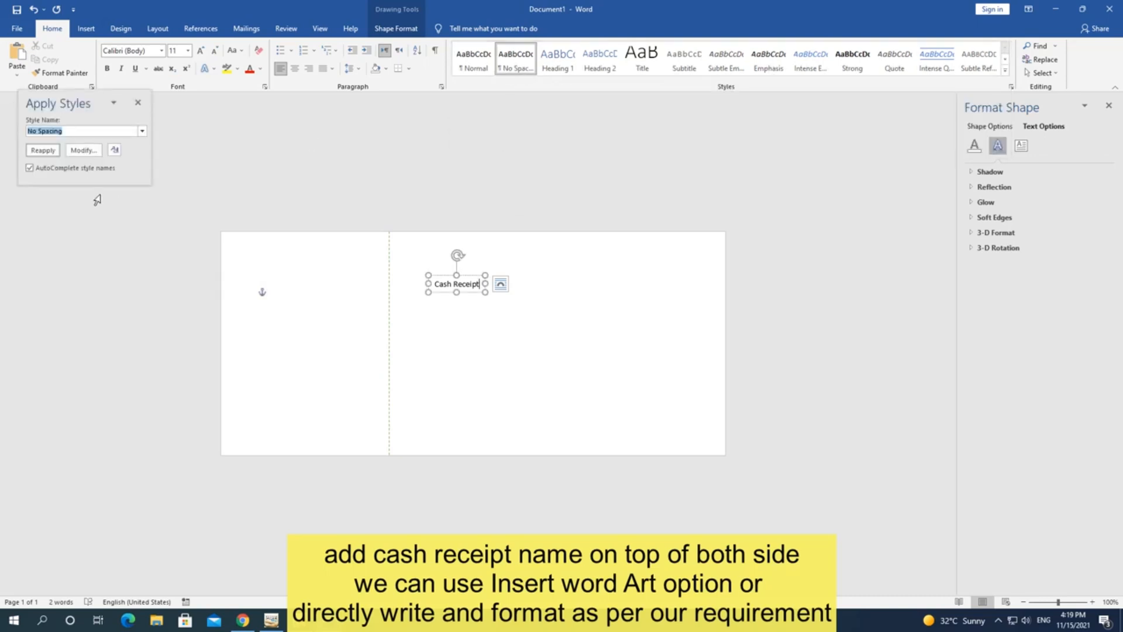
pyautogui.click(115, 150)
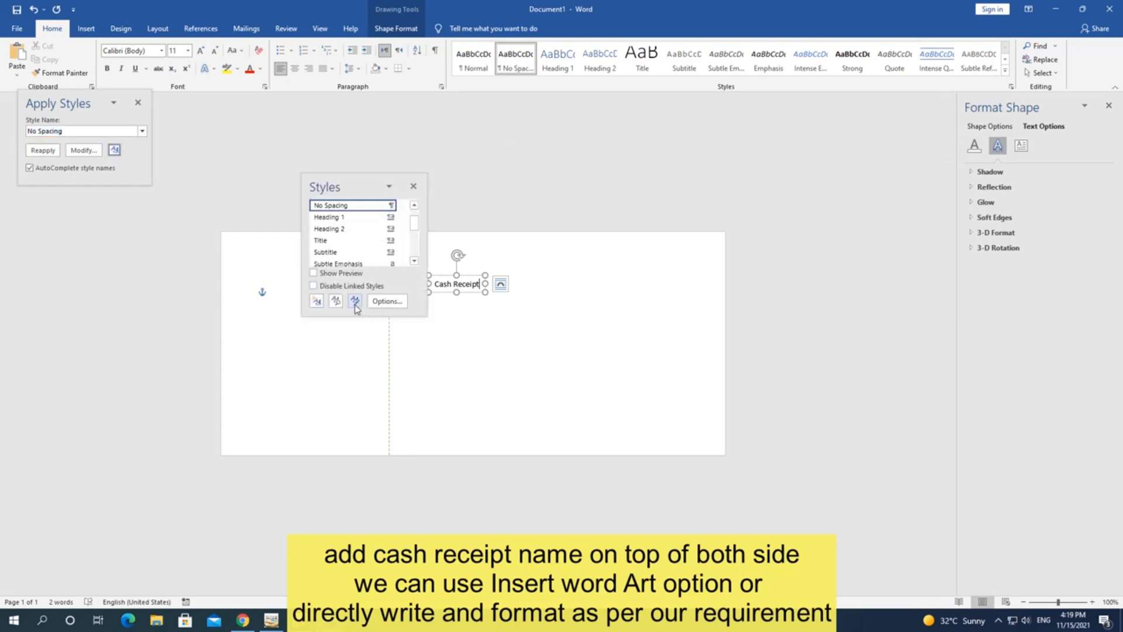
pyautogui.click(335, 301)
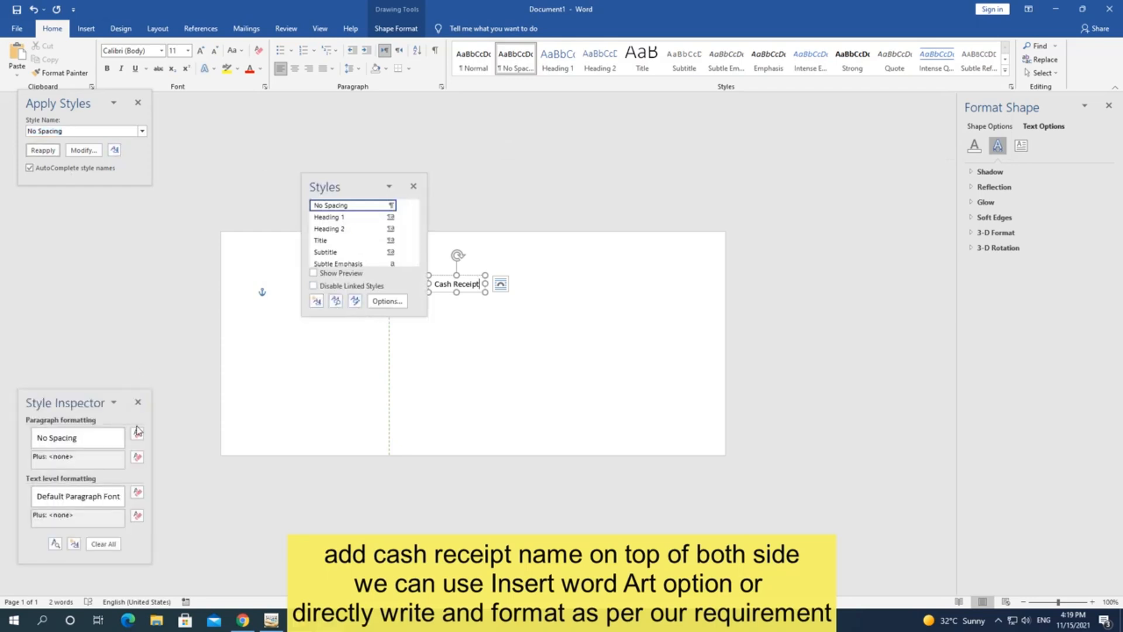
pyautogui.click(104, 543)
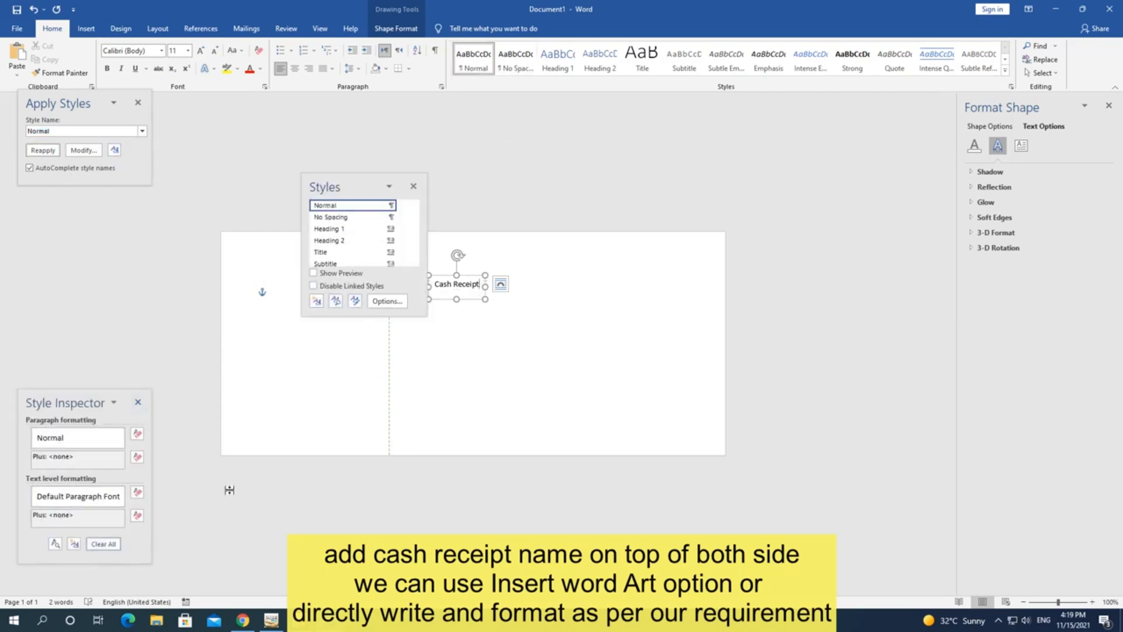
pyautogui.click(414, 186)
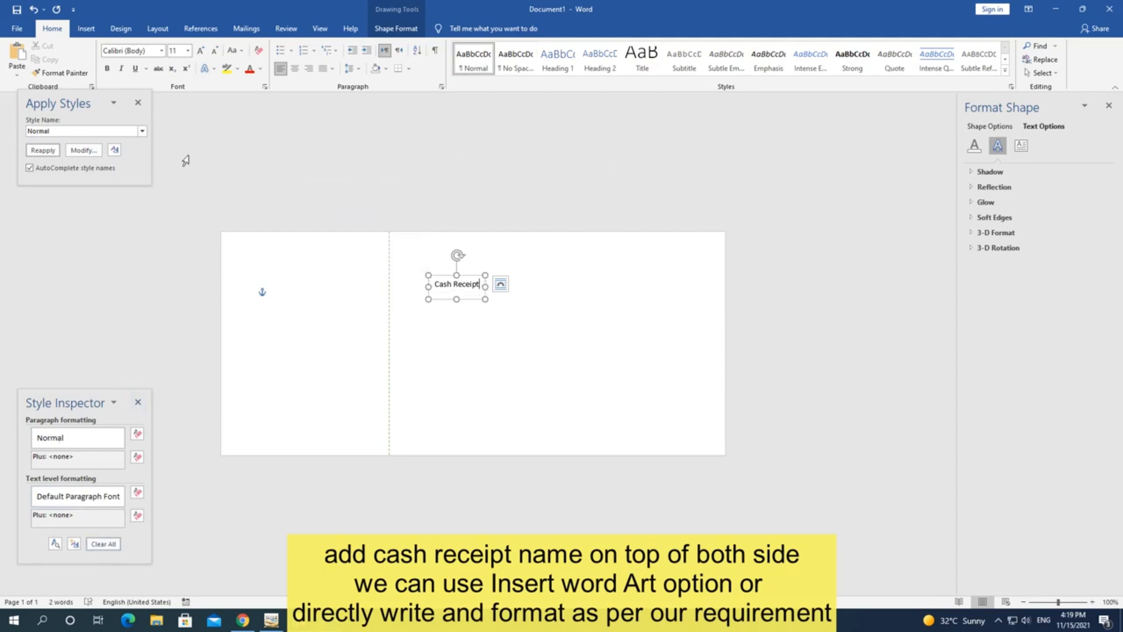
pyautogui.click(138, 103)
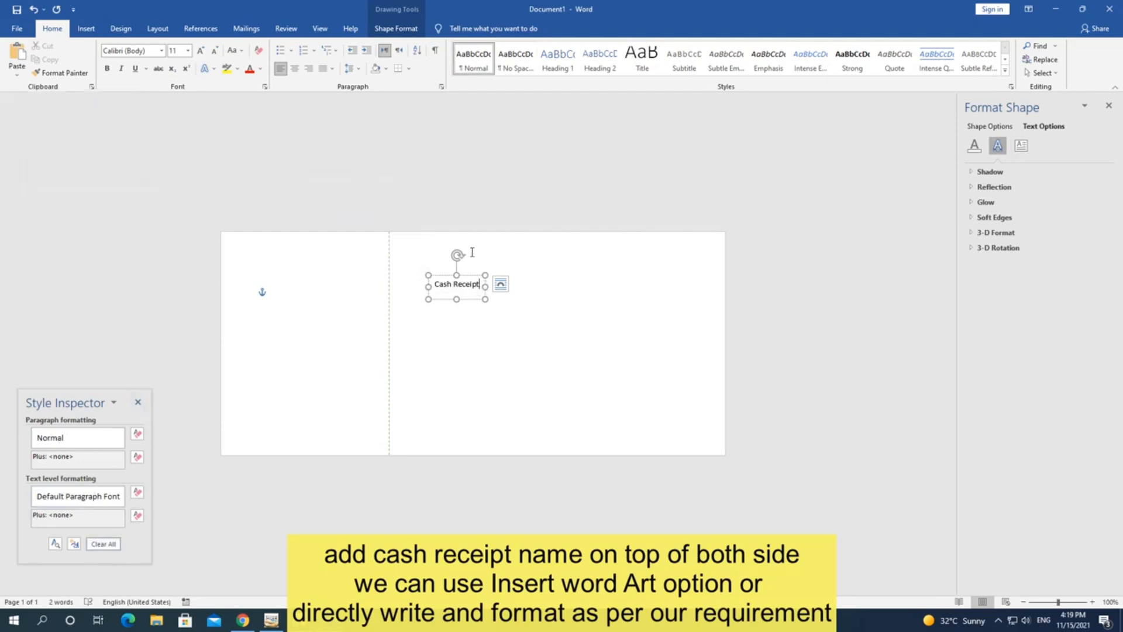
pyautogui.click(396, 28)
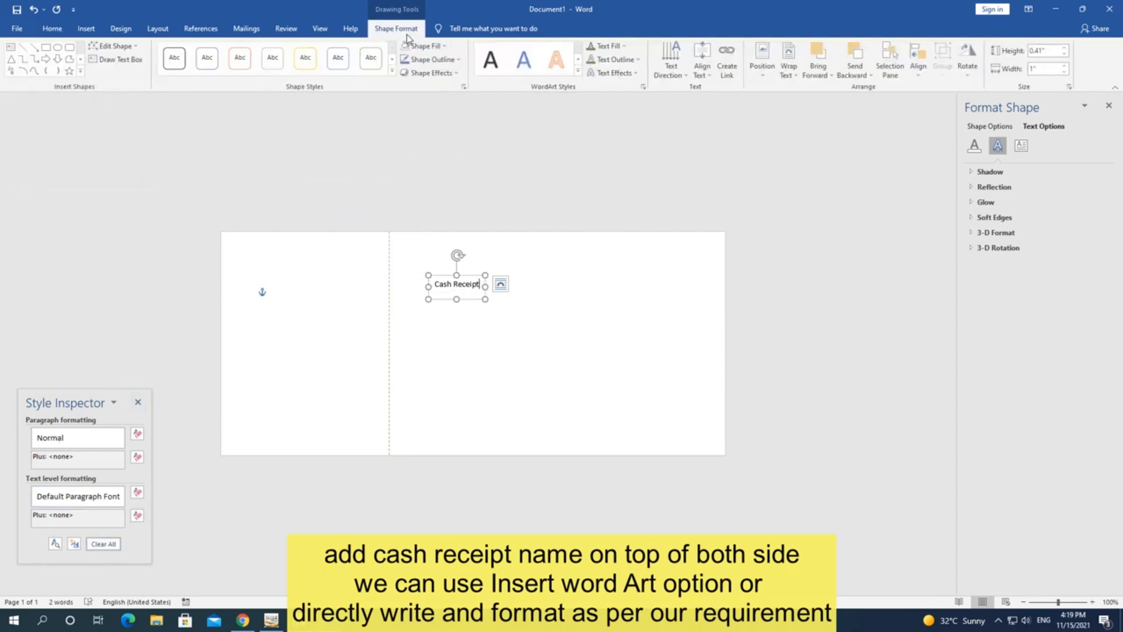
# Step: Browse WordArt styles without applying one, then move the Cash Receipt box up and right
pyautogui.click(579, 71)
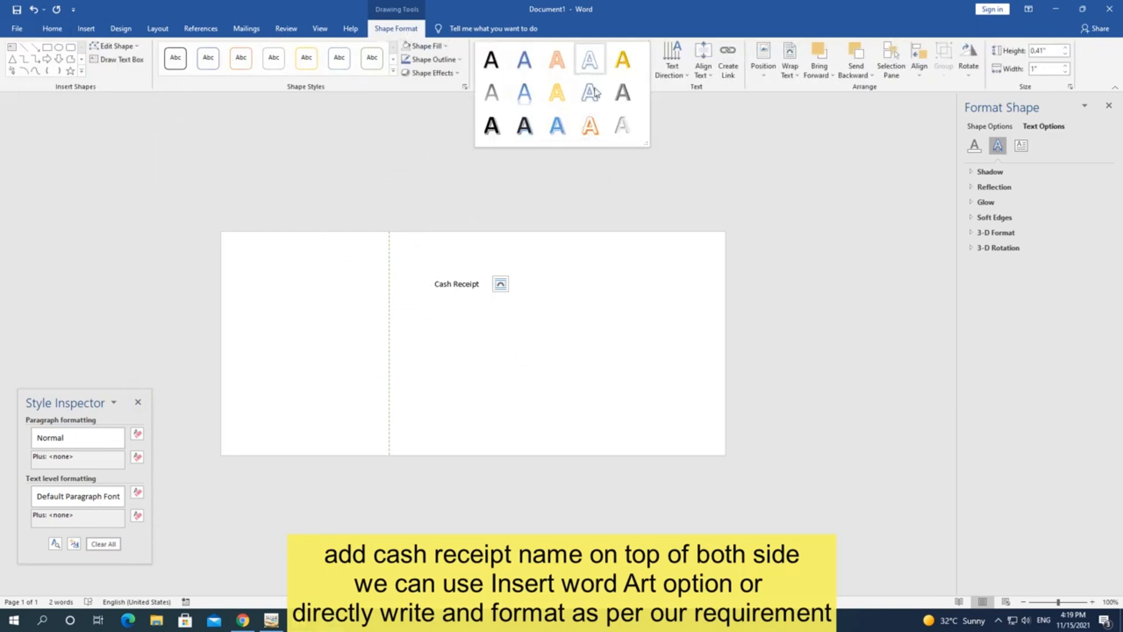
pyautogui.click(470, 286)
pyautogui.click(475, 282)
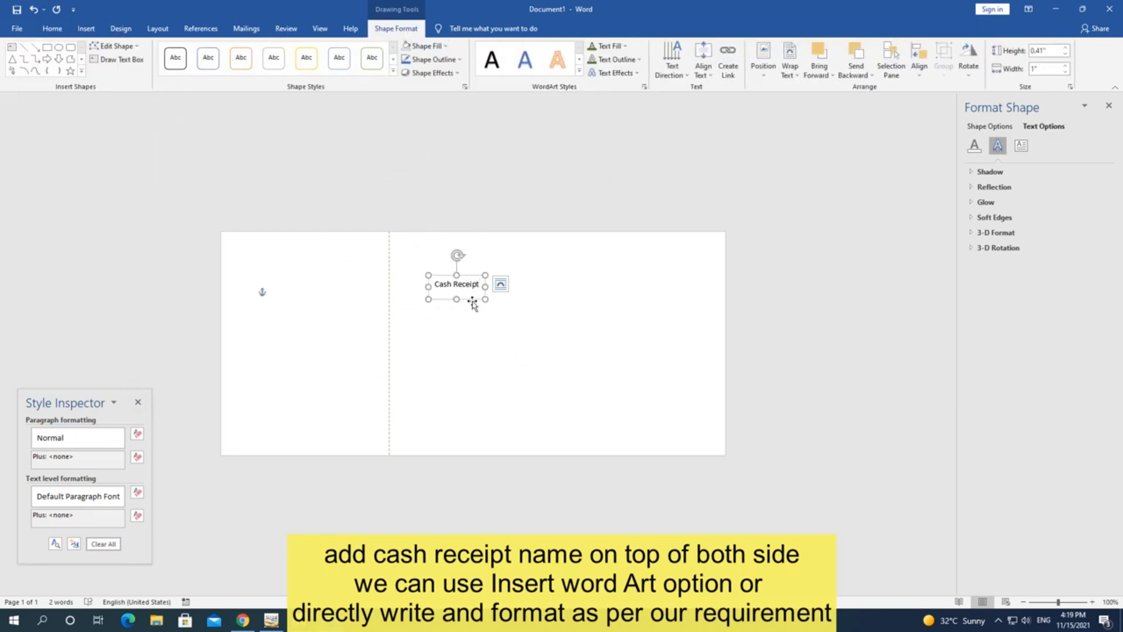
pyautogui.moveTo(471, 299); pyautogui.dragTo(531, 287)
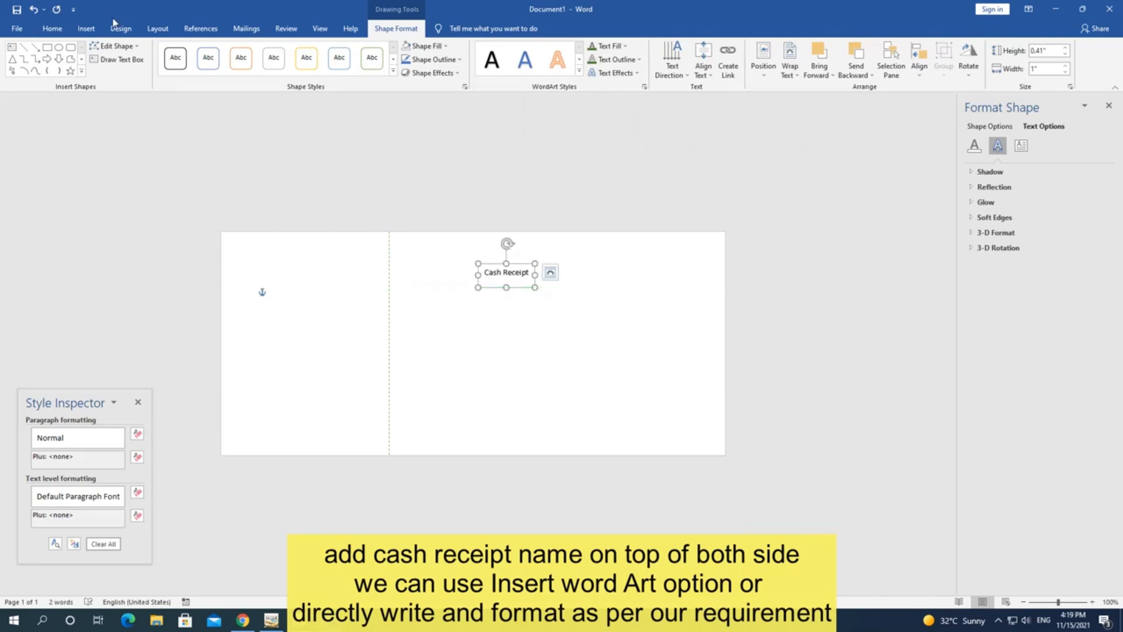
# Step: Format Cash Receipt as dark green Arial Rounded MT Bold, enlarged to 18 pt
pyautogui.click(52, 28)
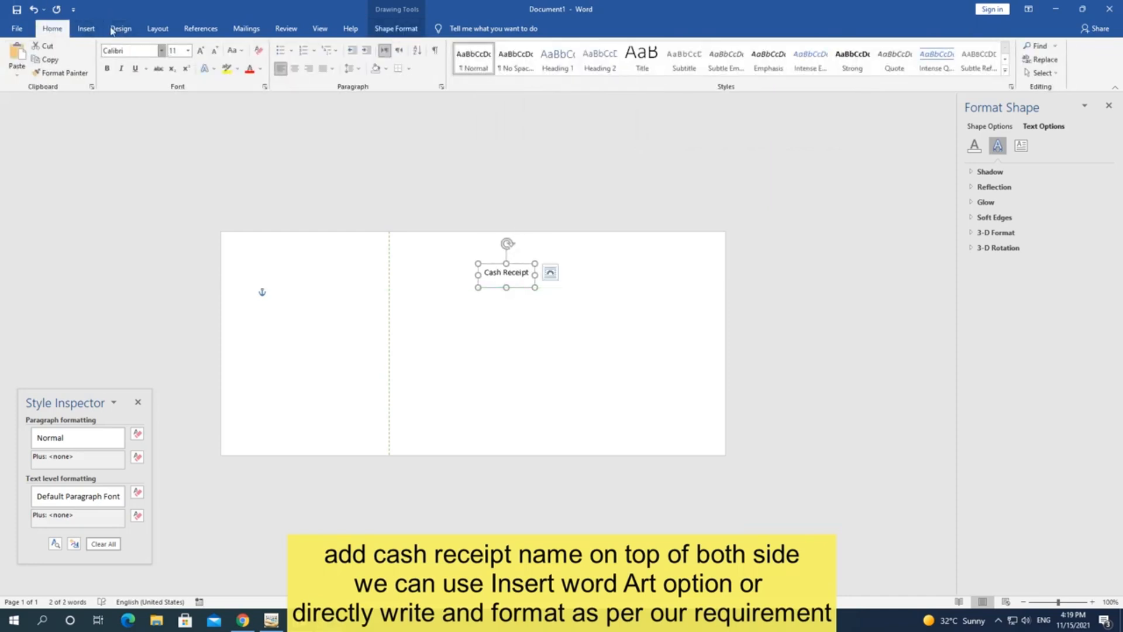
pyautogui.click(161, 51)
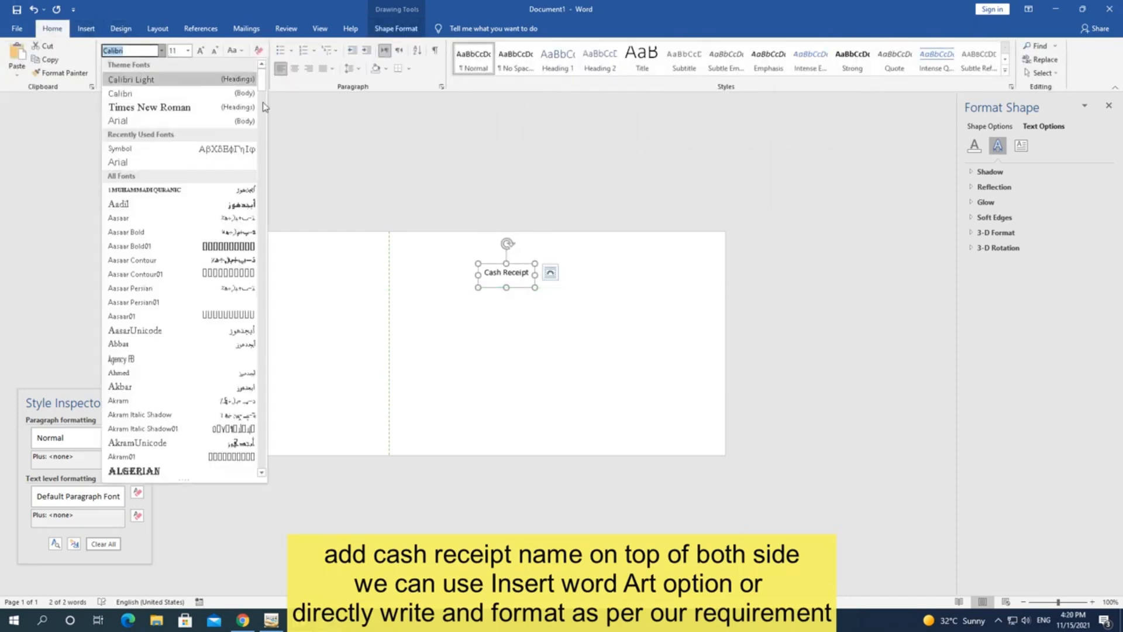
pyautogui.click(133, 52)
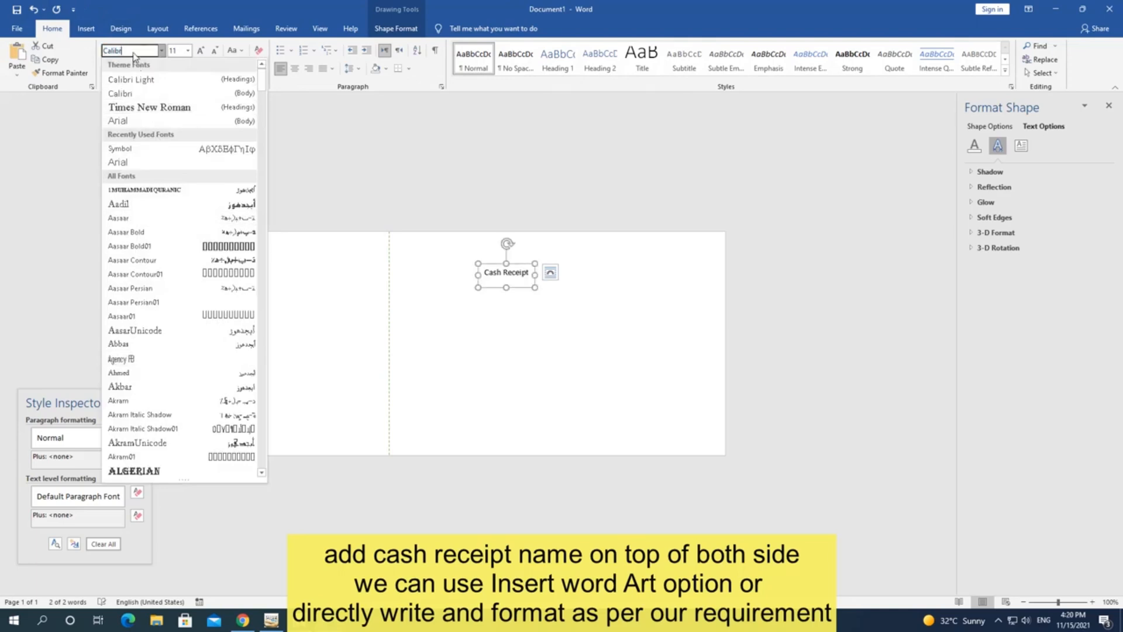
pyautogui.press('BackSpace')
pyautogui.press('BackSpace')
pyautogui.press('BackSpace')
pyautogui.press('BackSpace')
pyautogui.press('BackSpace')
pyautogui.press('BackSpace')
pyautogui.press('BackSpace')
pyautogui.write('Arial Ro')
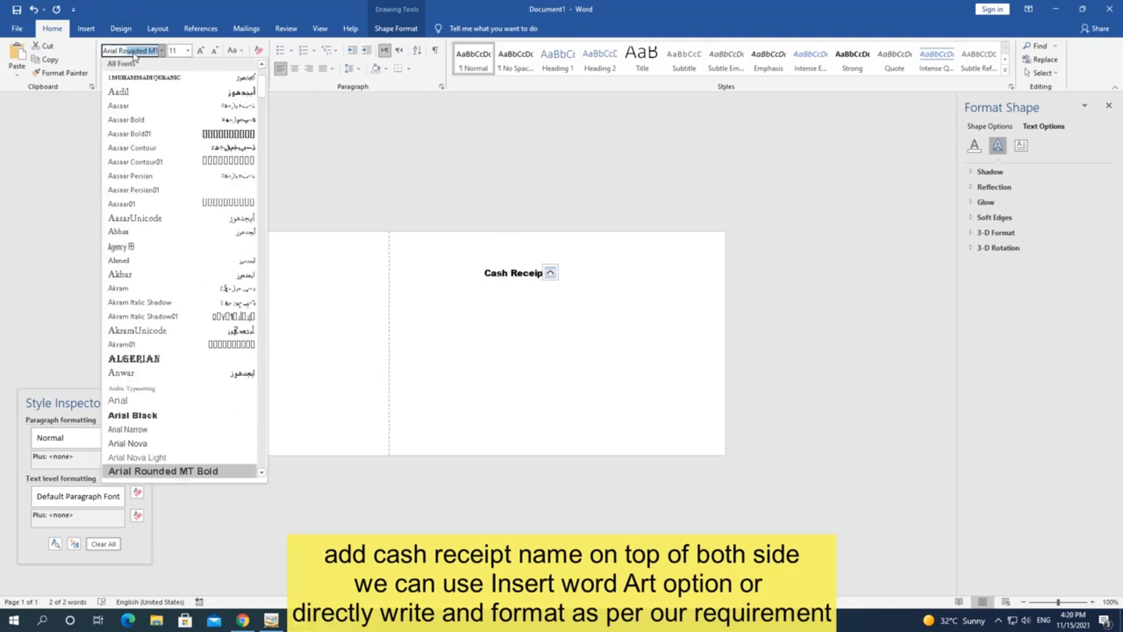
pyautogui.write('u')
pyautogui.press('Return')
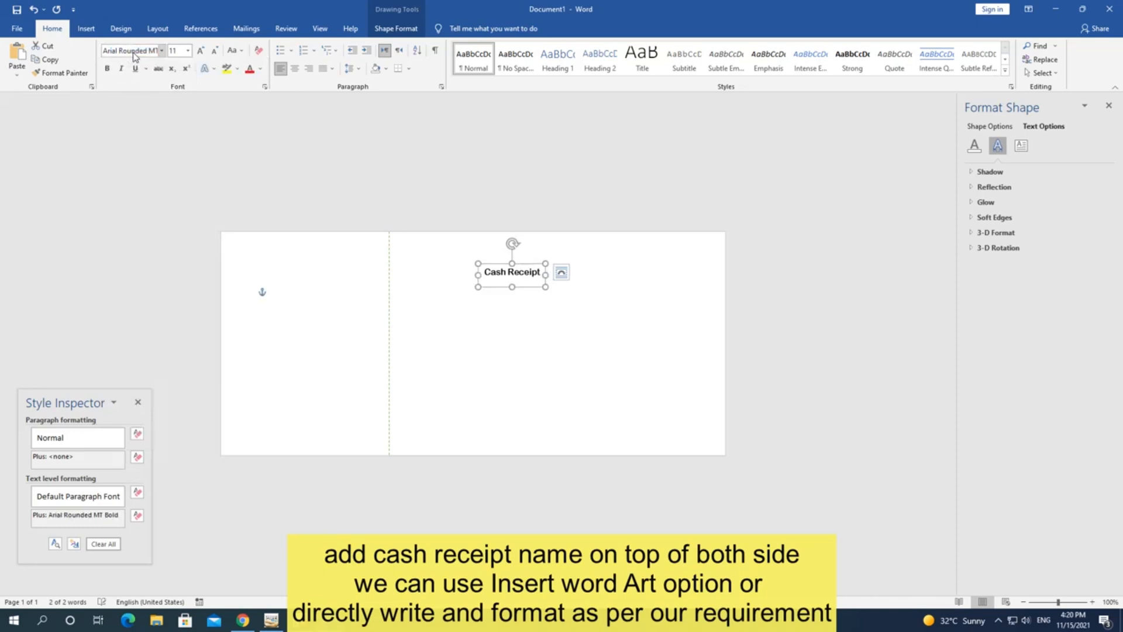
pyautogui.click(260, 76)
pyautogui.click(342, 143)
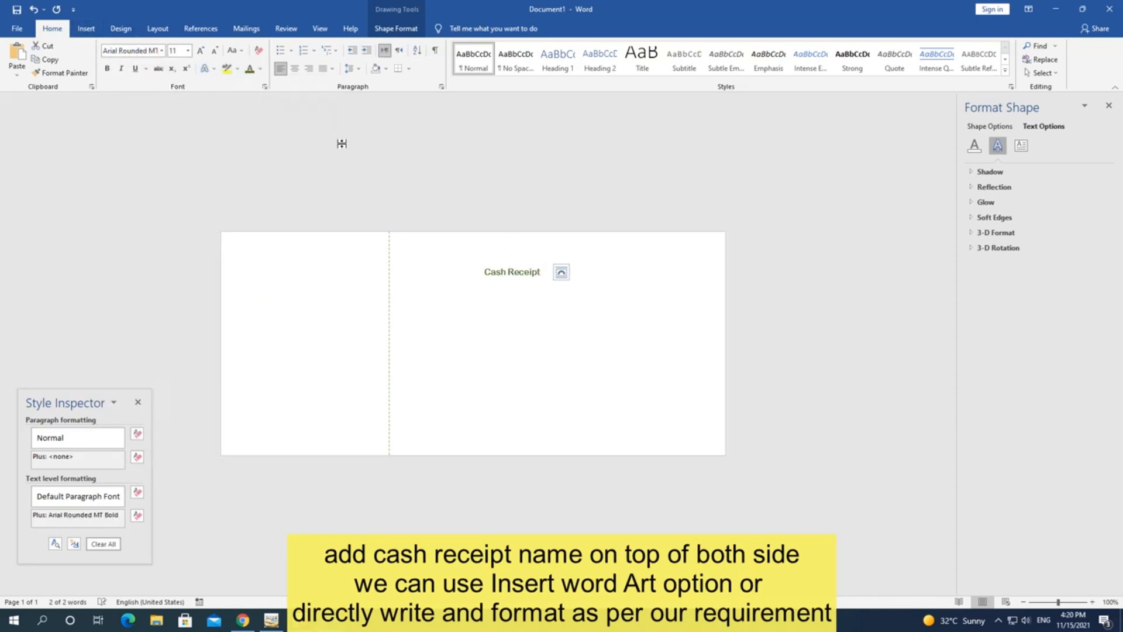
pyautogui.click(199, 52)
pyautogui.click(199, 51)
pyautogui.click(199, 51)
pyautogui.click(199, 52)
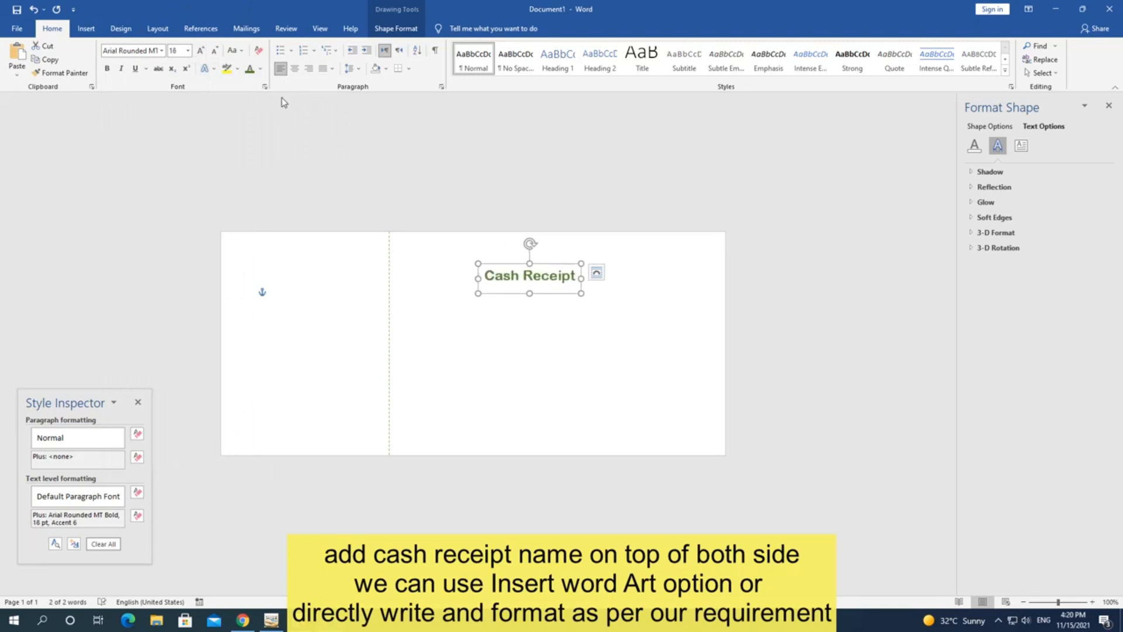
# Step: Move the Cash Receipt box to the page's top edge and paste a duplicate of it
pyautogui.click(549, 319)
pyautogui.click(550, 272)
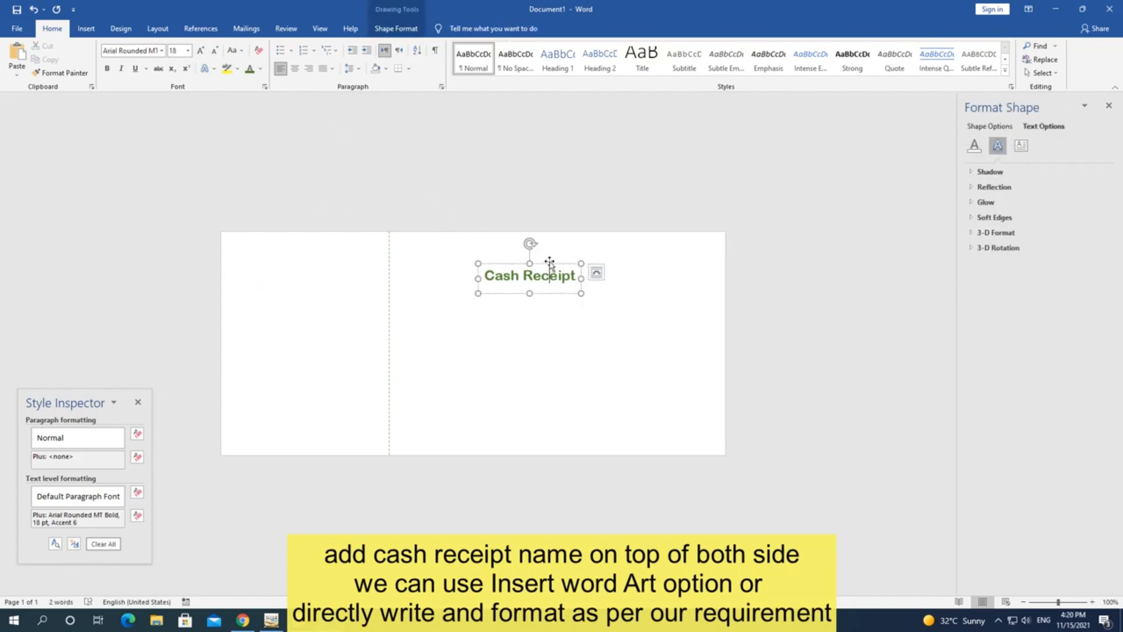
pyautogui.moveTo(551, 263); pyautogui.dragTo(557, 230)
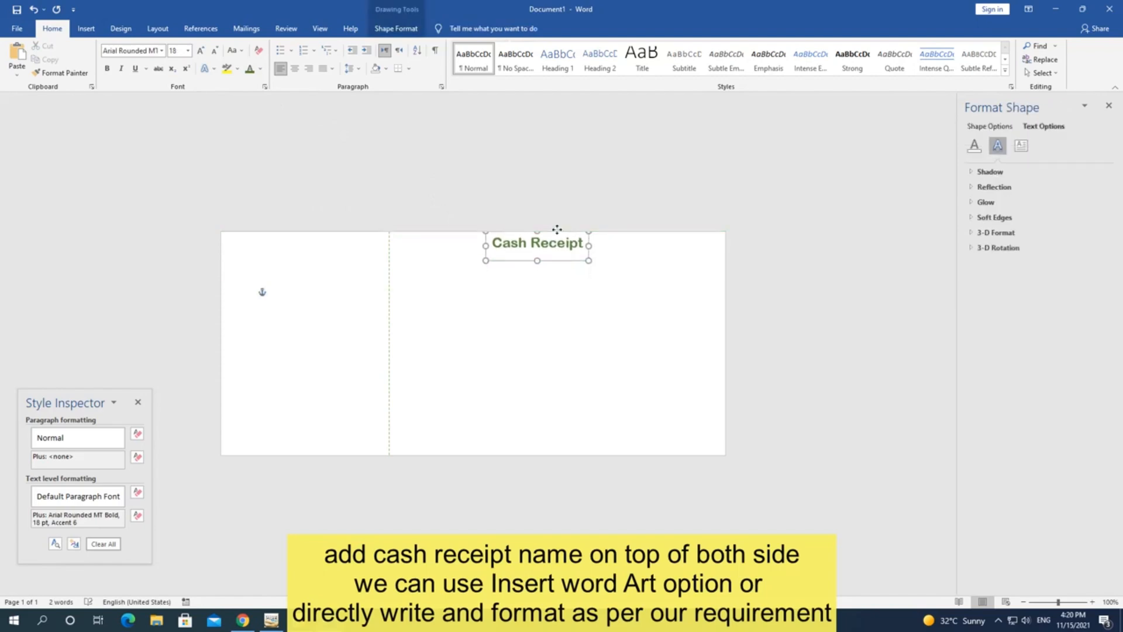
pyautogui.click(559, 337)
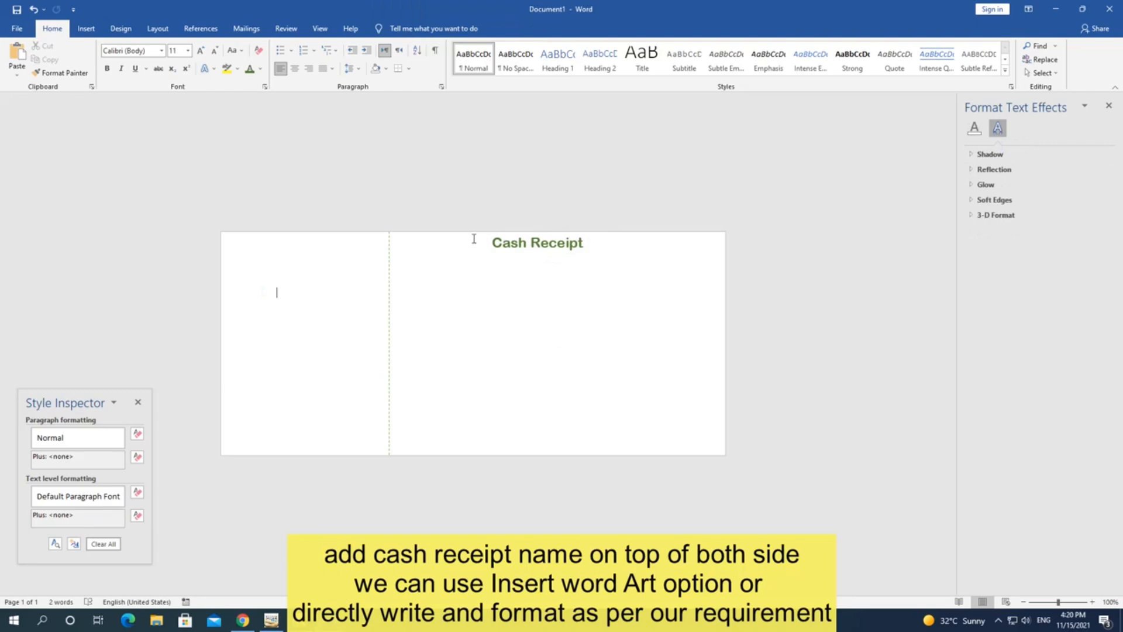
pyautogui.click(549, 254)
pyautogui.click(549, 261)
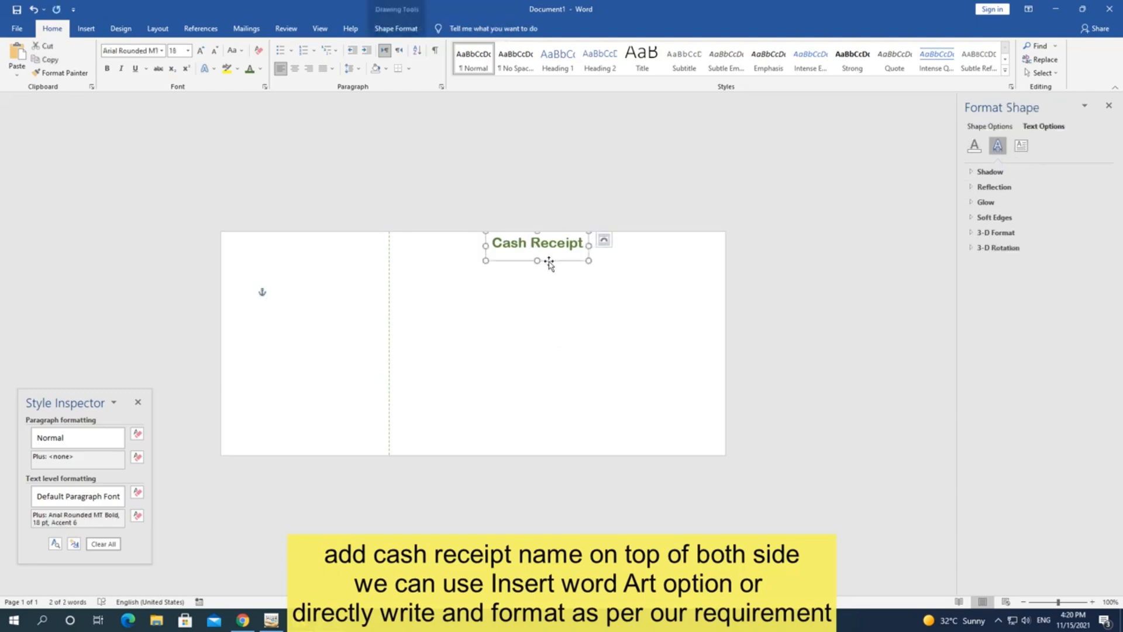
pyautogui.hotkey('ctrl', 'v')
# Step: Drag the duplicate heading to the top of the left section and shift the right heading slightly right
pyautogui.moveTo(560, 272); pyautogui.dragTo(318, 252)
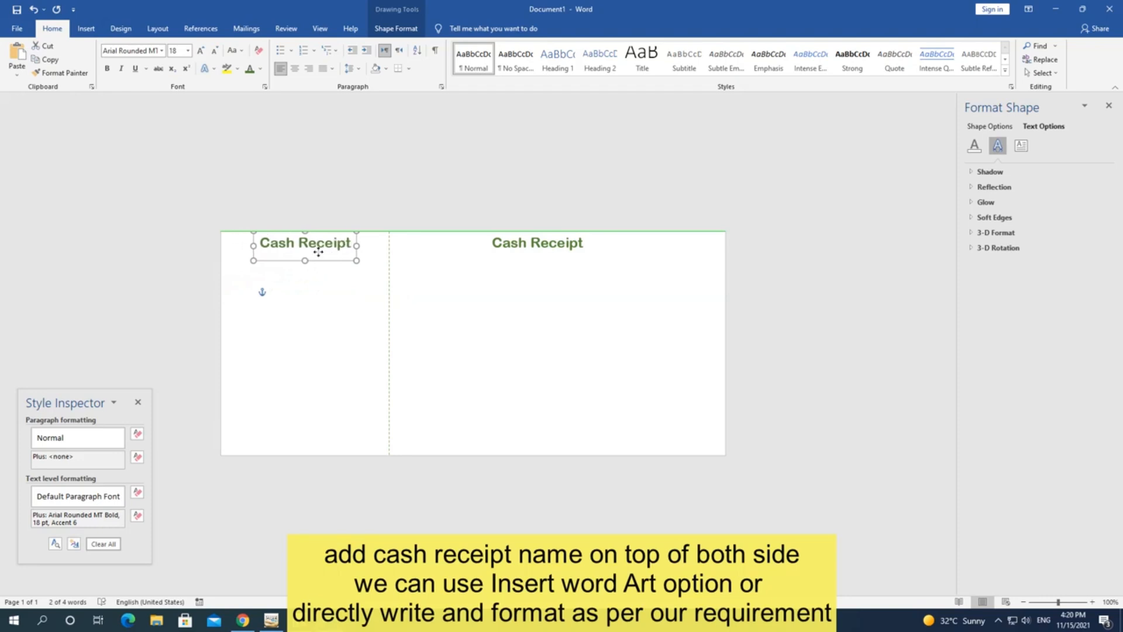
pyautogui.moveTo(318, 252); pyautogui.dragTo(318, 252)
pyautogui.click(475, 323)
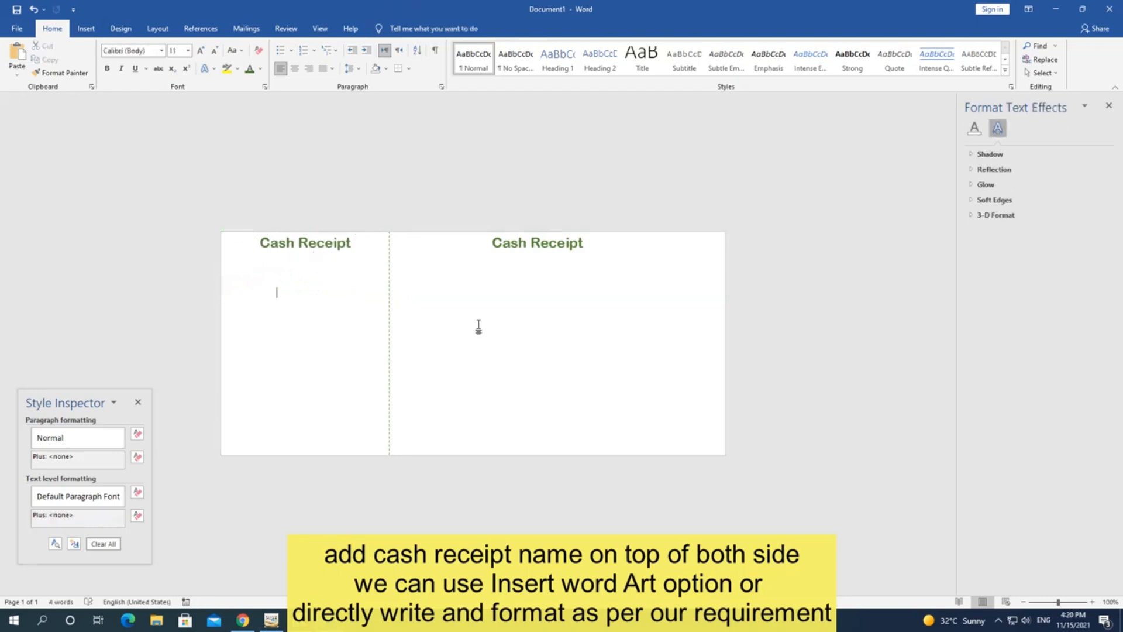
pyautogui.click(560, 244)
pyautogui.moveTo(571, 258); pyautogui.dragTo(587, 258)
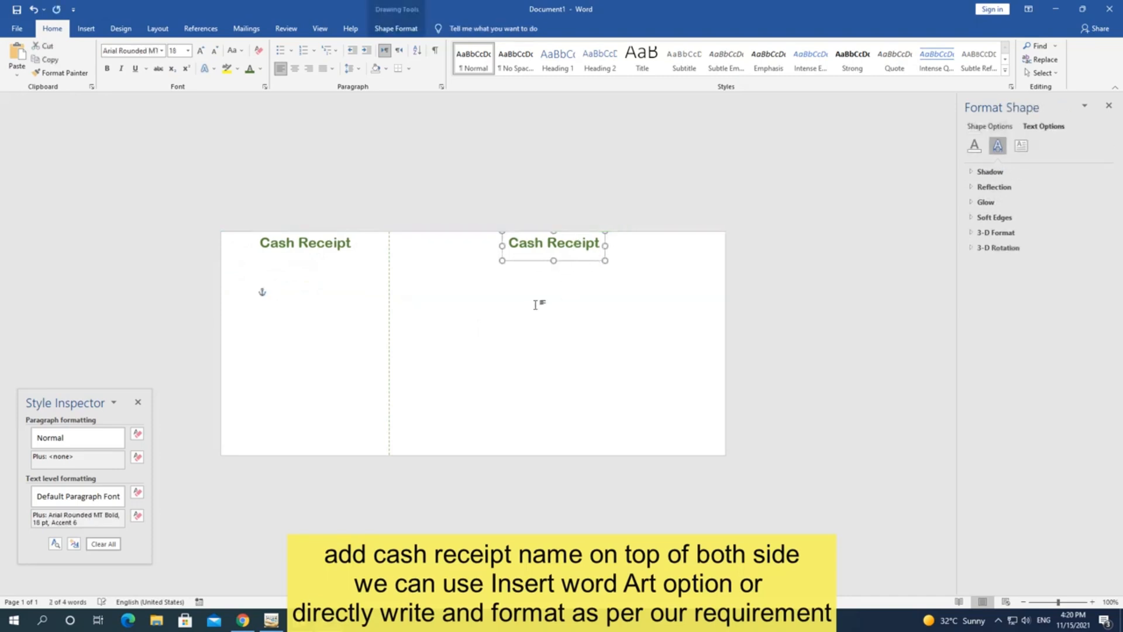
pyautogui.click(536, 305)
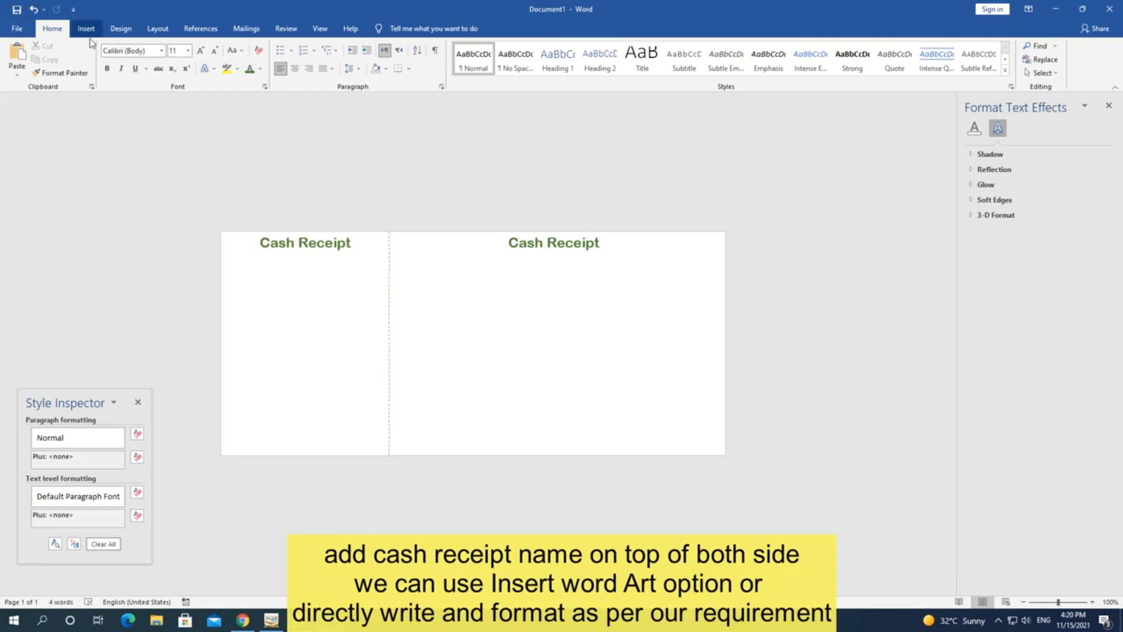
# Step: Reapply landscape orientation from Layout, then select the left Cash Receipt heading
pyautogui.click(156, 28)
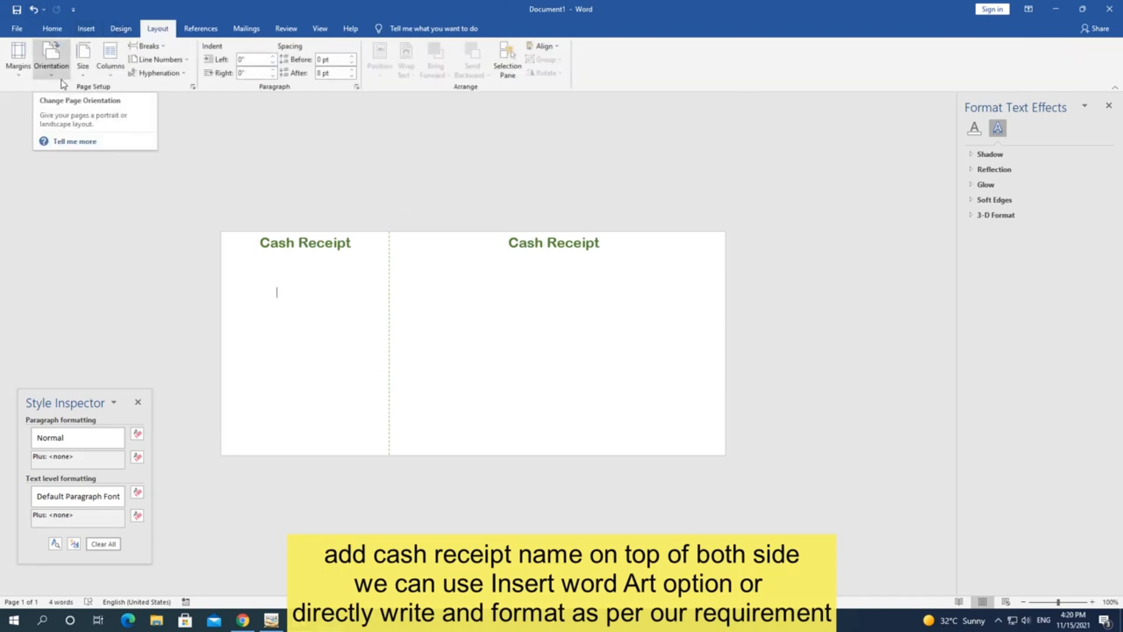
pyautogui.click(22, 77)
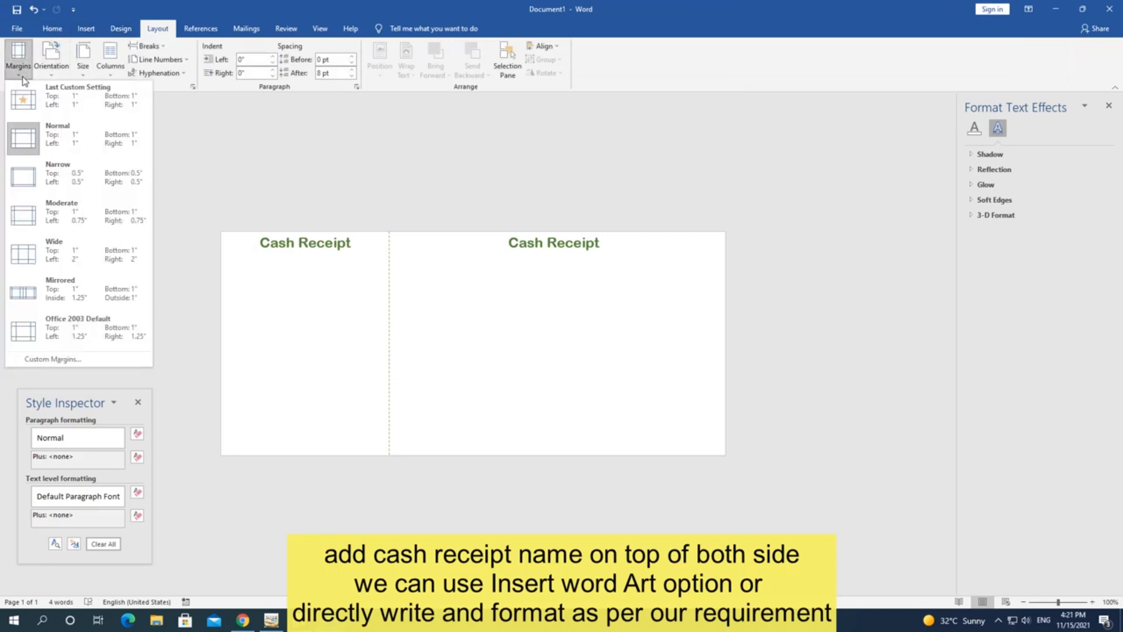
pyautogui.click(53, 66)
pyautogui.click(78, 145)
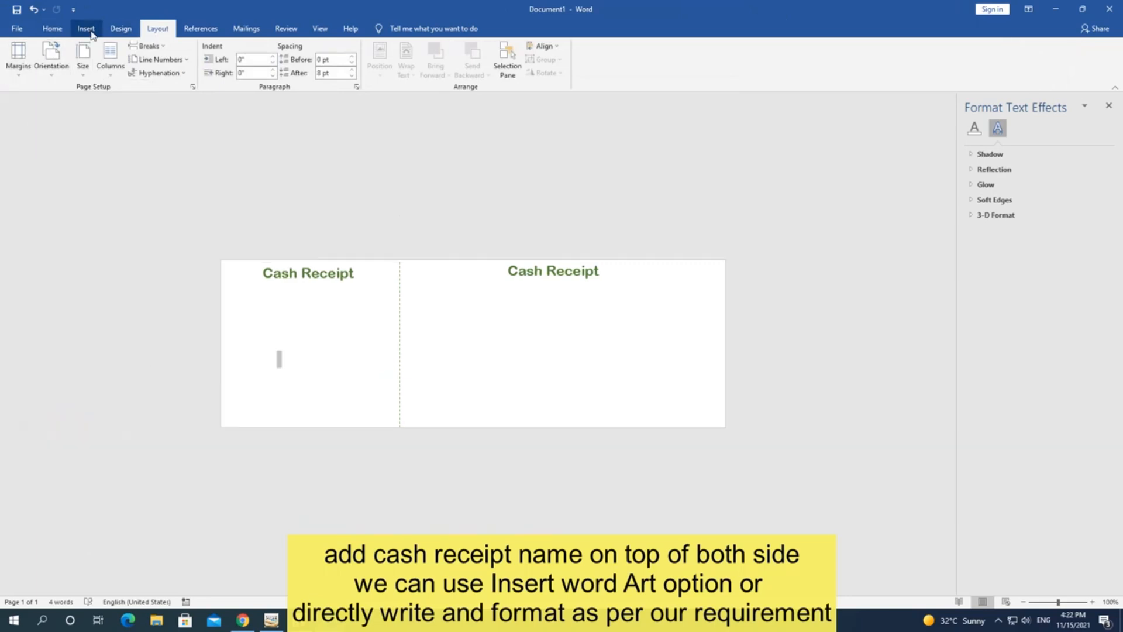
pyautogui.click(89, 32)
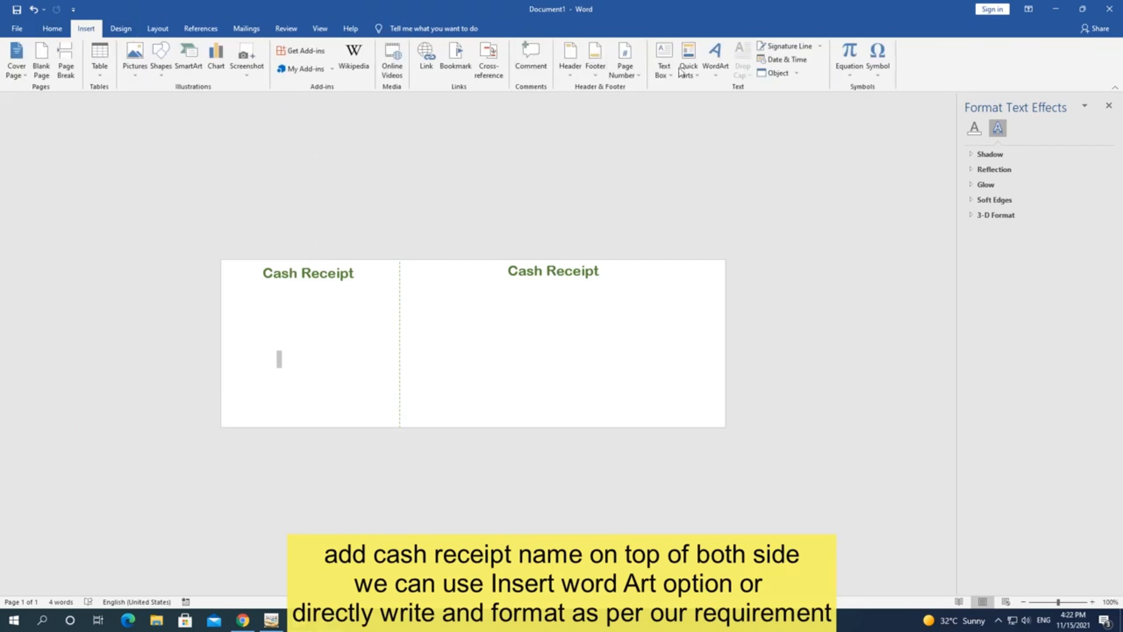
pyautogui.click(328, 276)
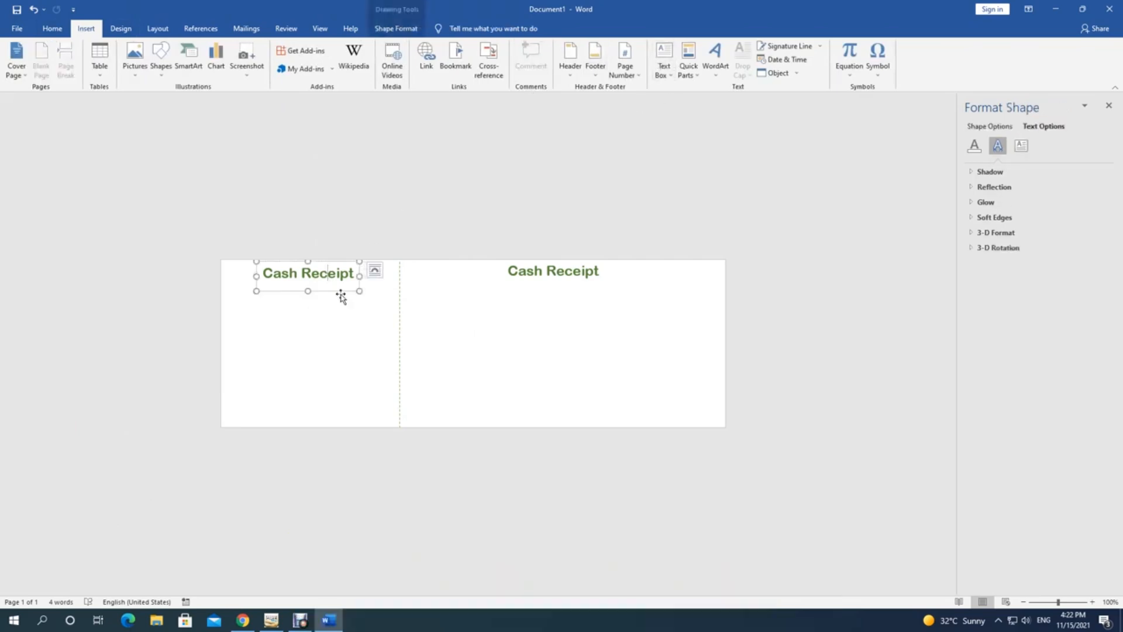
# Step: Copy the left heading box just below itself and reset the copy to Normal style
pyautogui.click(341, 291)
pyautogui.moveTo(341, 292); pyautogui.dragTo(297, 310)
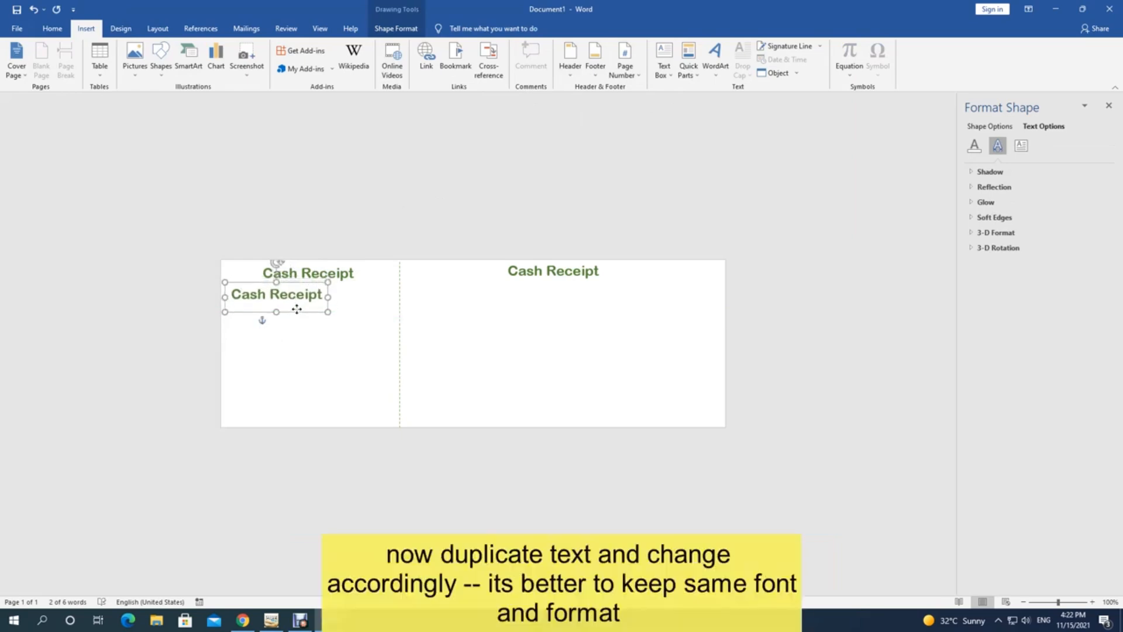
pyautogui.click(50, 33)
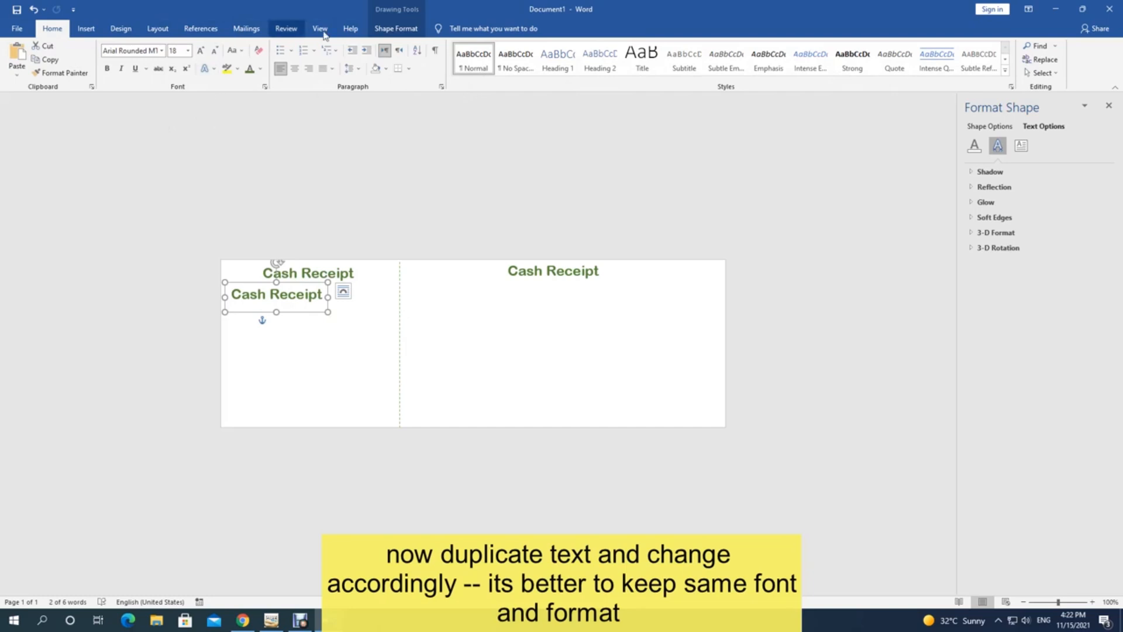
pyautogui.click(474, 69)
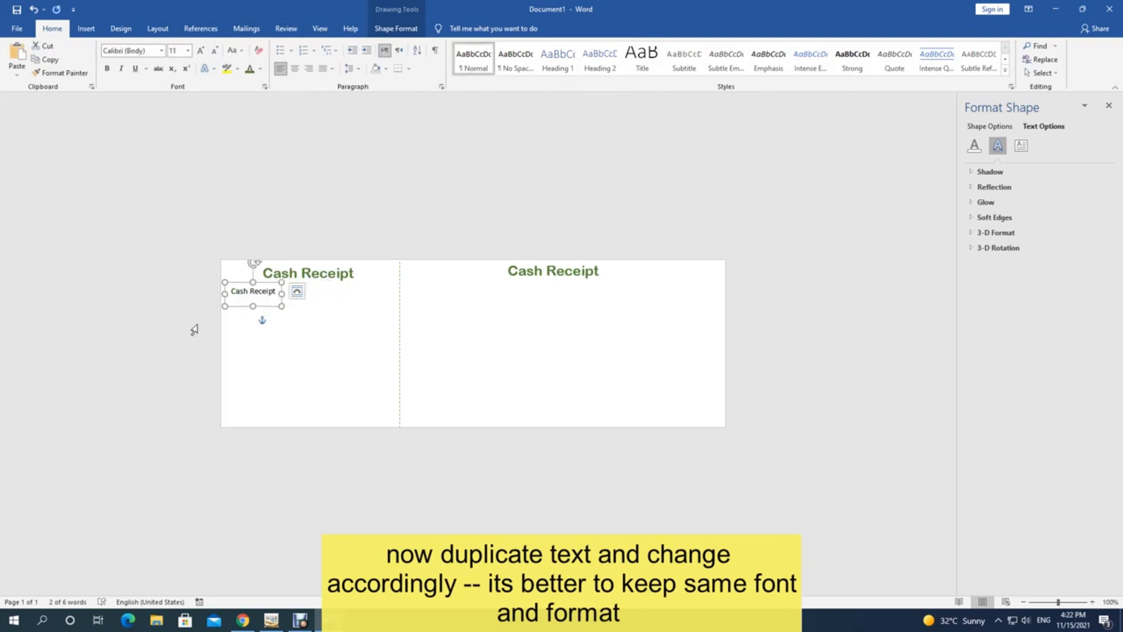
pyautogui.moveTo(264, 286); pyautogui.dragTo(263, 289)
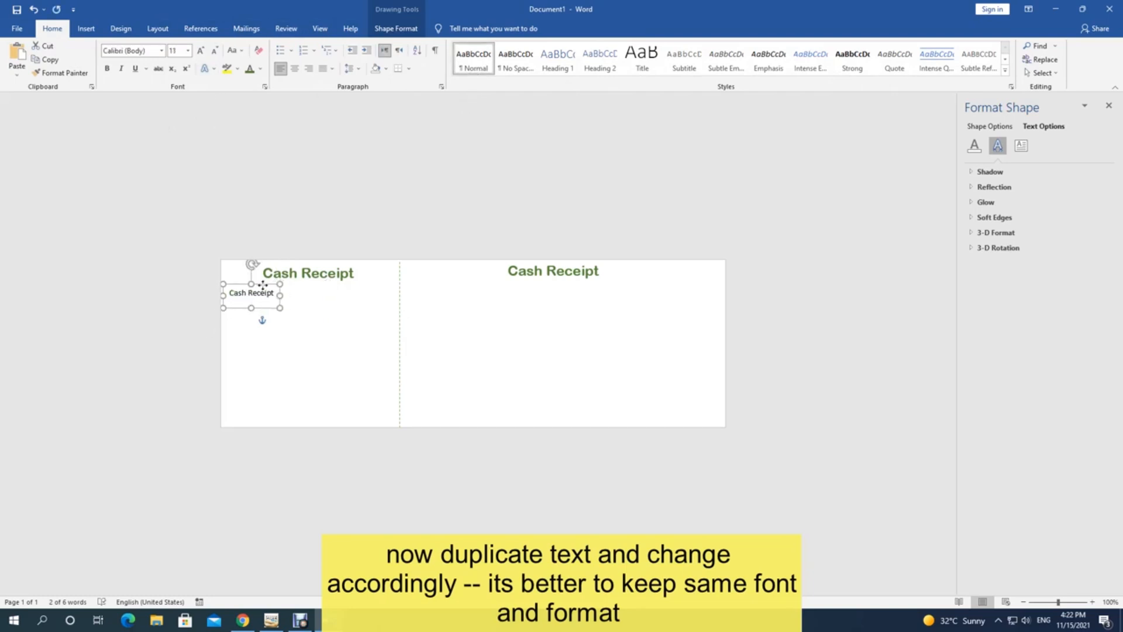
# Step: Set the copied text to 10 pt and colour it green
pyautogui.click(214, 52)
pyautogui.click(215, 52)
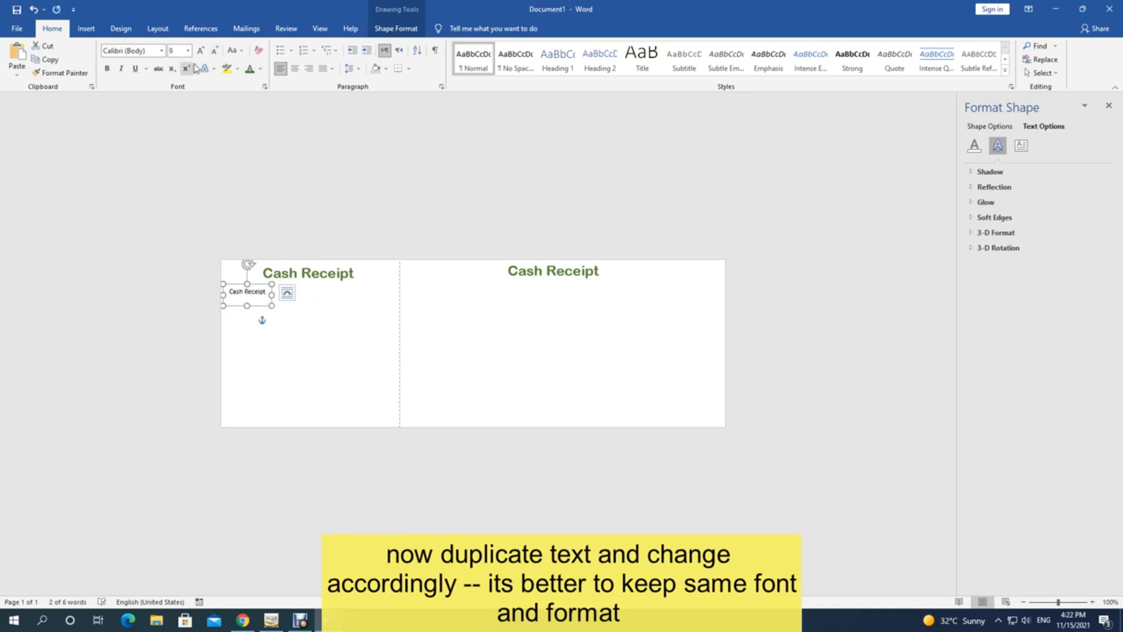
pyautogui.click(200, 52)
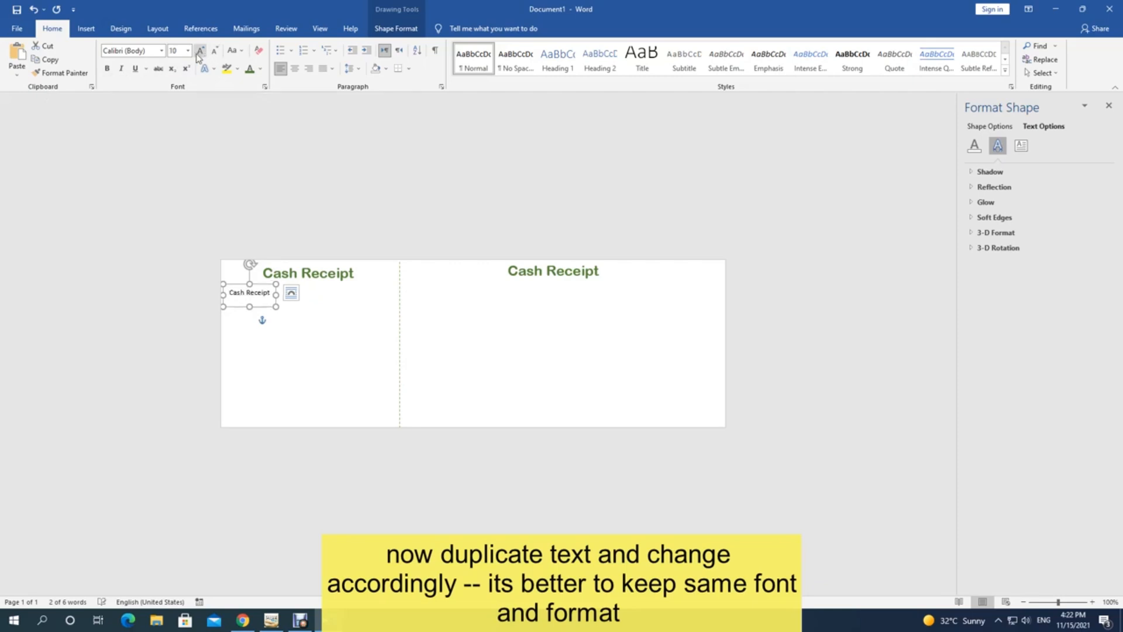
pyautogui.click(260, 68)
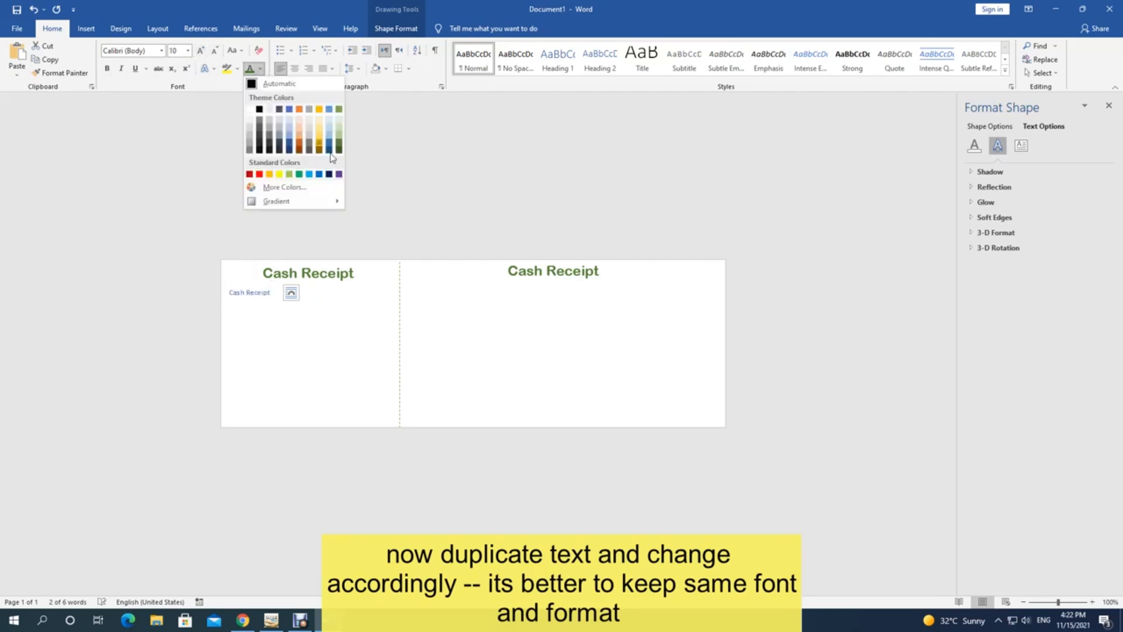
pyautogui.click(338, 145)
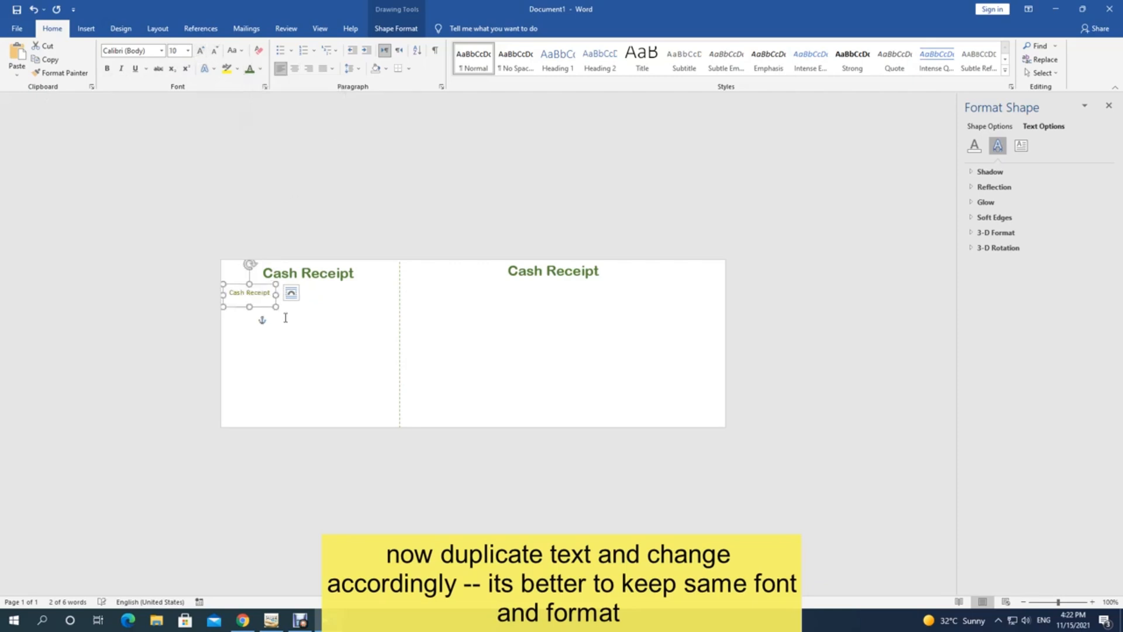
# Step: Replace the copied box text with 'Sr.No:1000'
pyautogui.write('Cash')
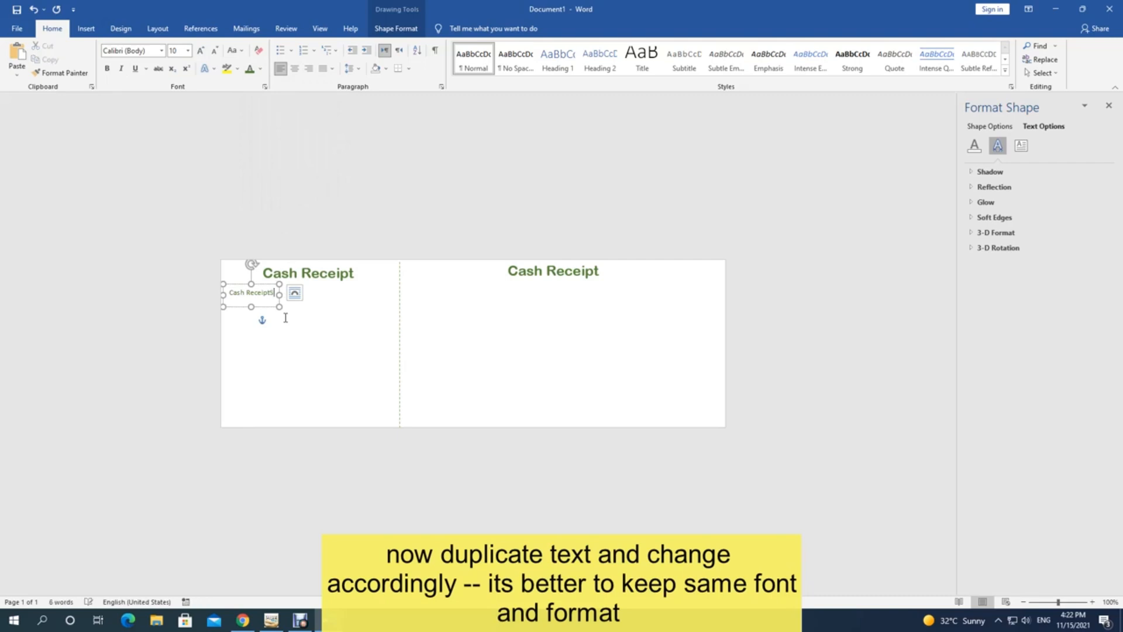
pyautogui.press('BackSpace')
pyautogui.press('BackSpace')
pyautogui.press('BackSpace')
pyautogui.press('BackSpace')
pyautogui.press('BackSpace')
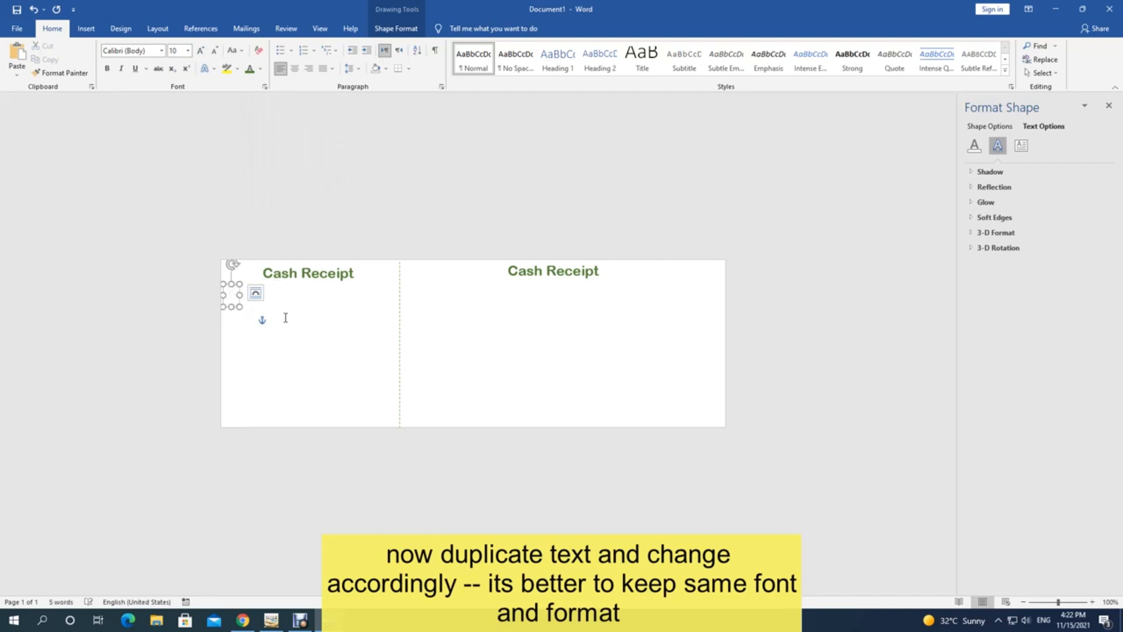
pyautogui.write('Sr.No')
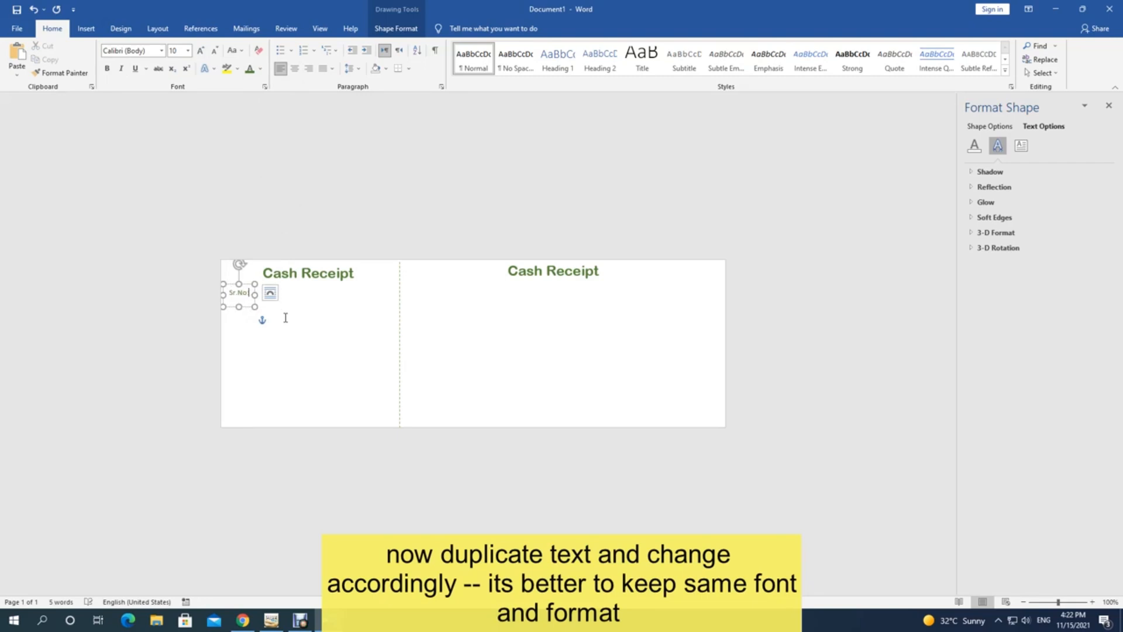
pyautogui.write(':1')
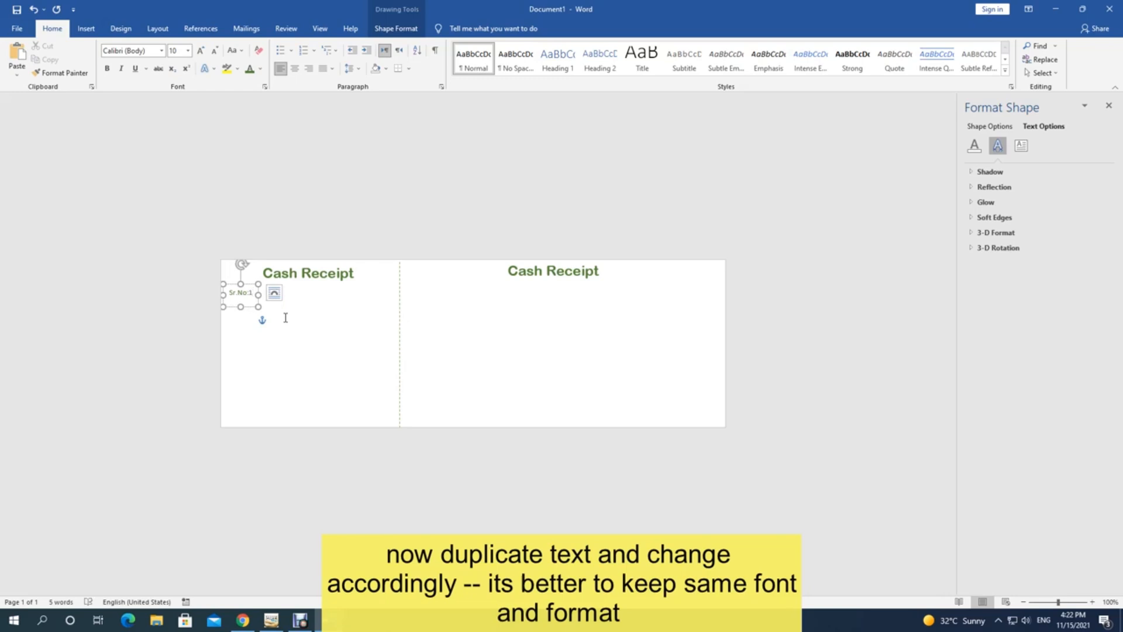
pyautogui.write('001')
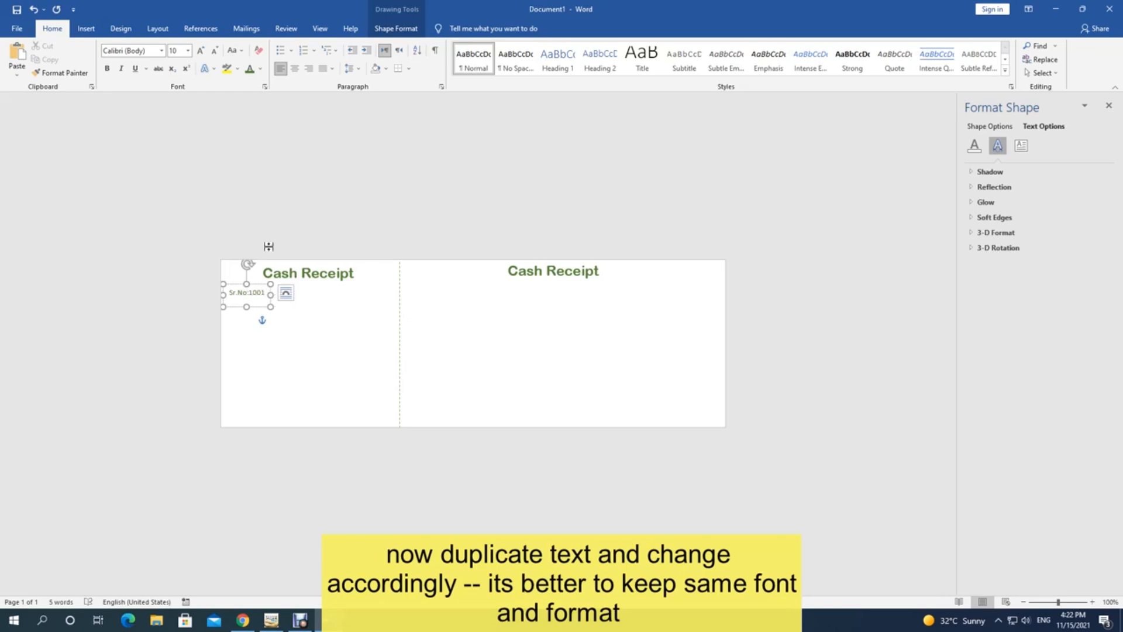
pyautogui.moveTo(250, 292); pyautogui.dragTo(259, 293)
pyautogui.click(261, 294)
pyautogui.write('0')
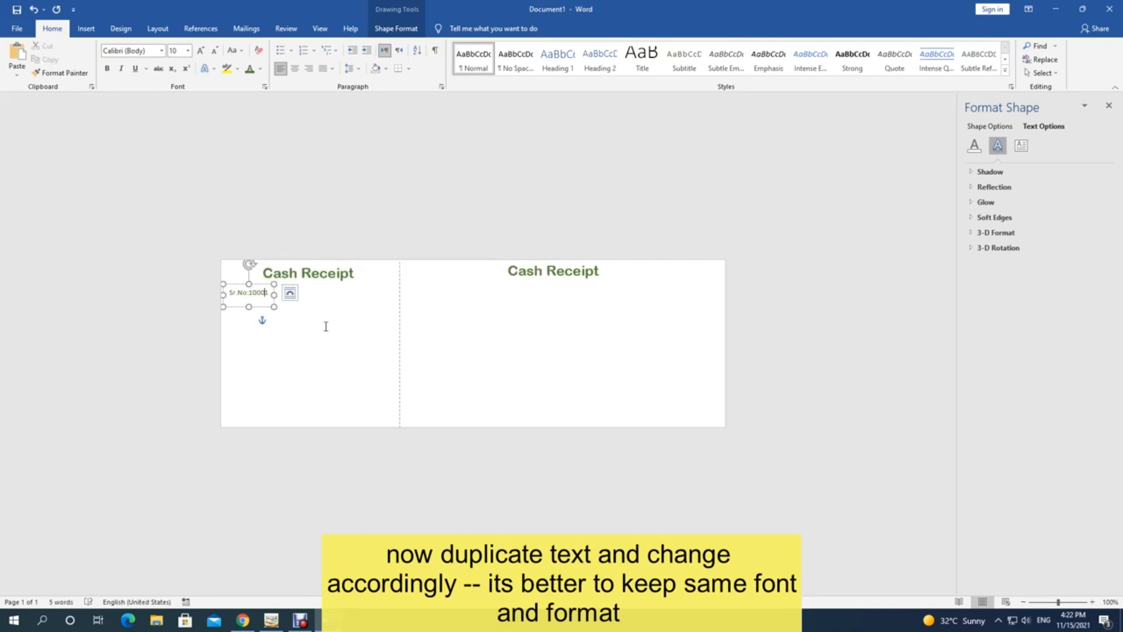
pyautogui.press('Delete')
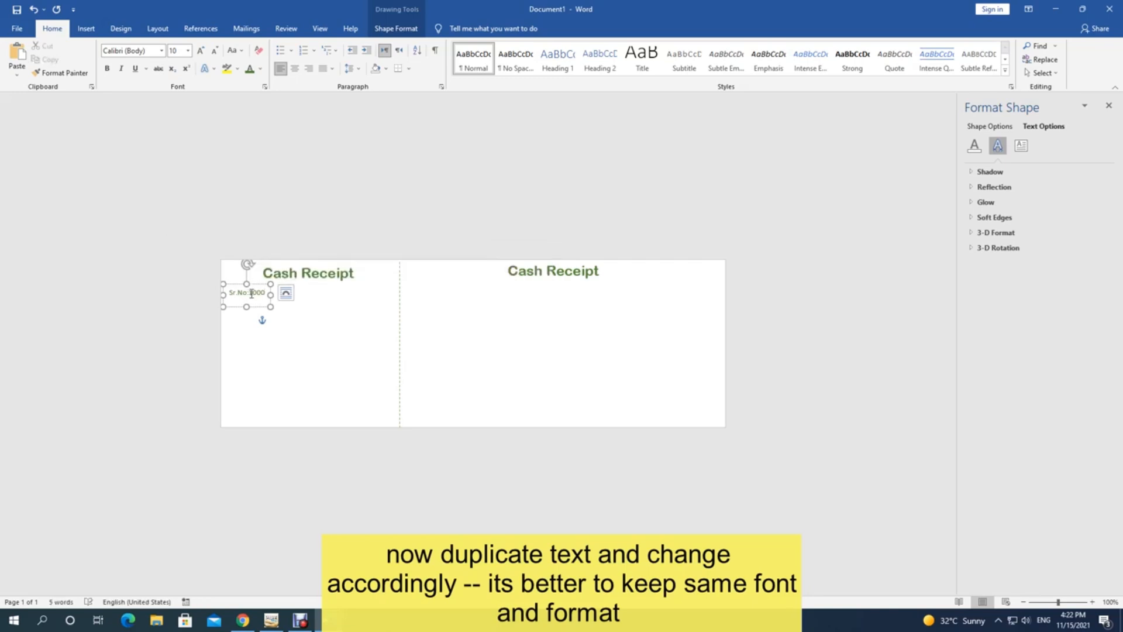
# Step: Colour 1000 red, nudge the box slightly, and apply the No Spacing style
pyautogui.moveTo(251, 293); pyautogui.dragTo(266, 294)
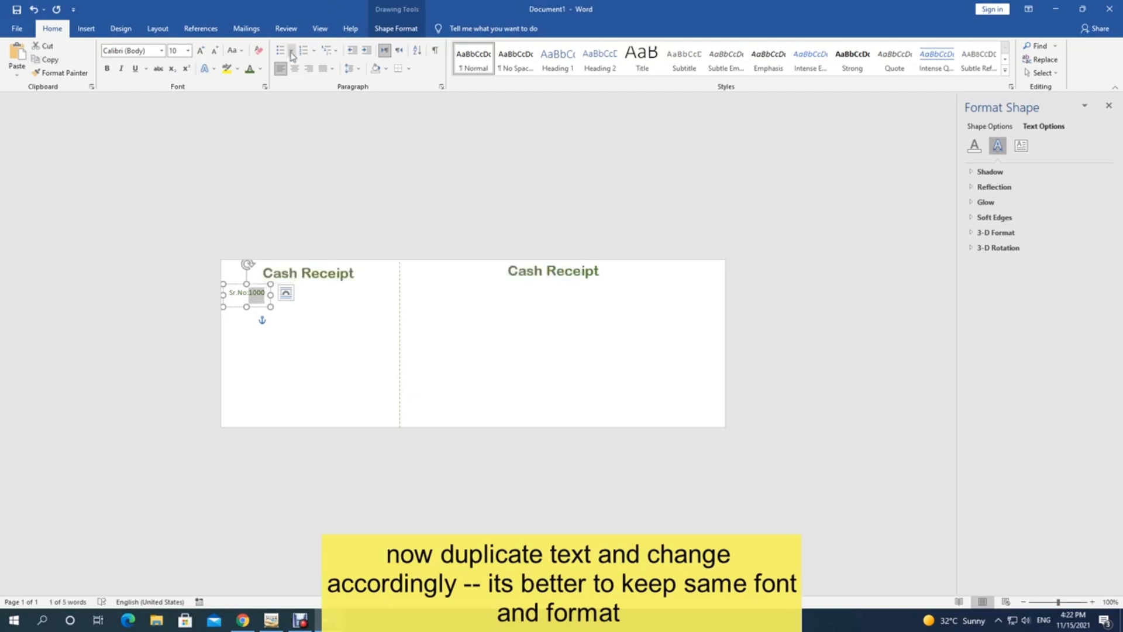
pyautogui.click(260, 69)
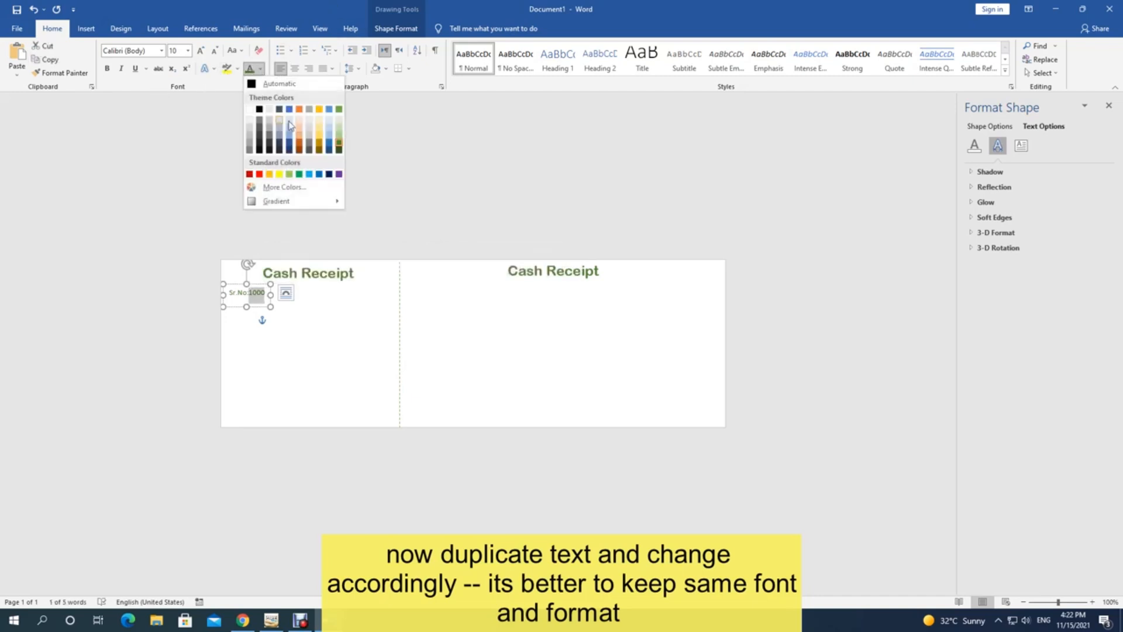
pyautogui.click(259, 175)
pyautogui.click(273, 323)
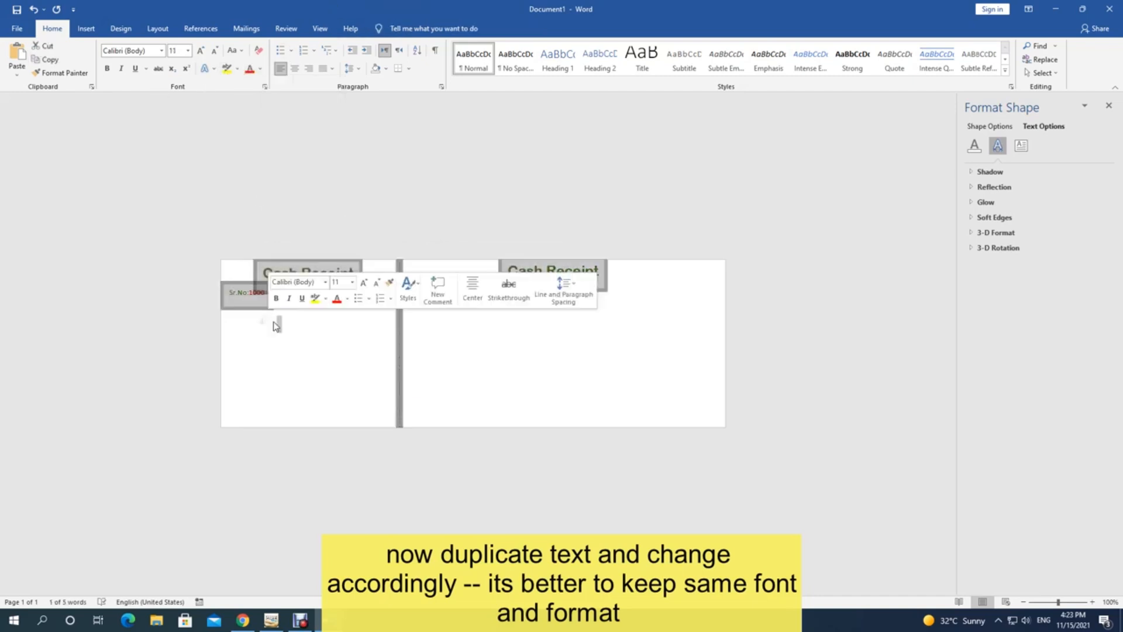
pyautogui.click(341, 335)
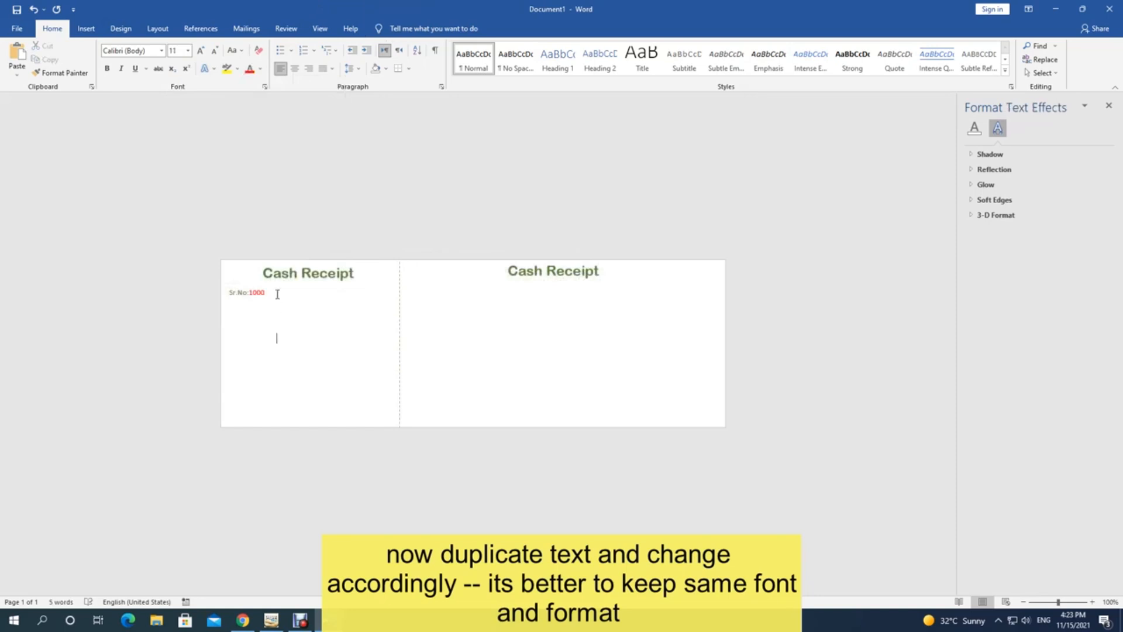
pyautogui.click(253, 289)
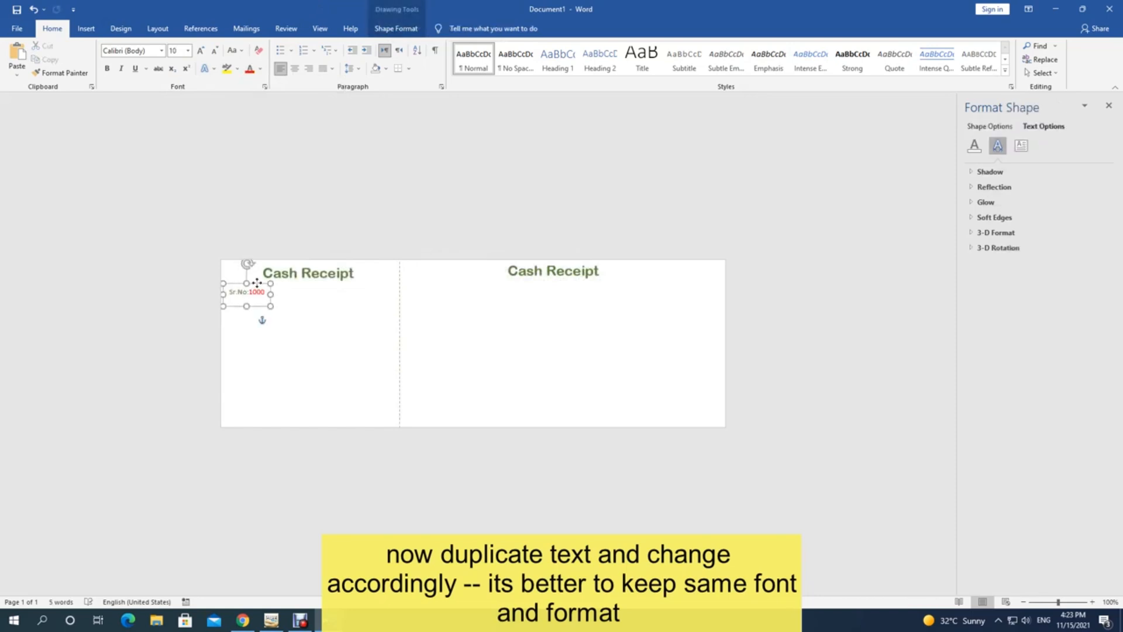
pyautogui.moveTo(256, 281); pyautogui.dragTo(246, 280)
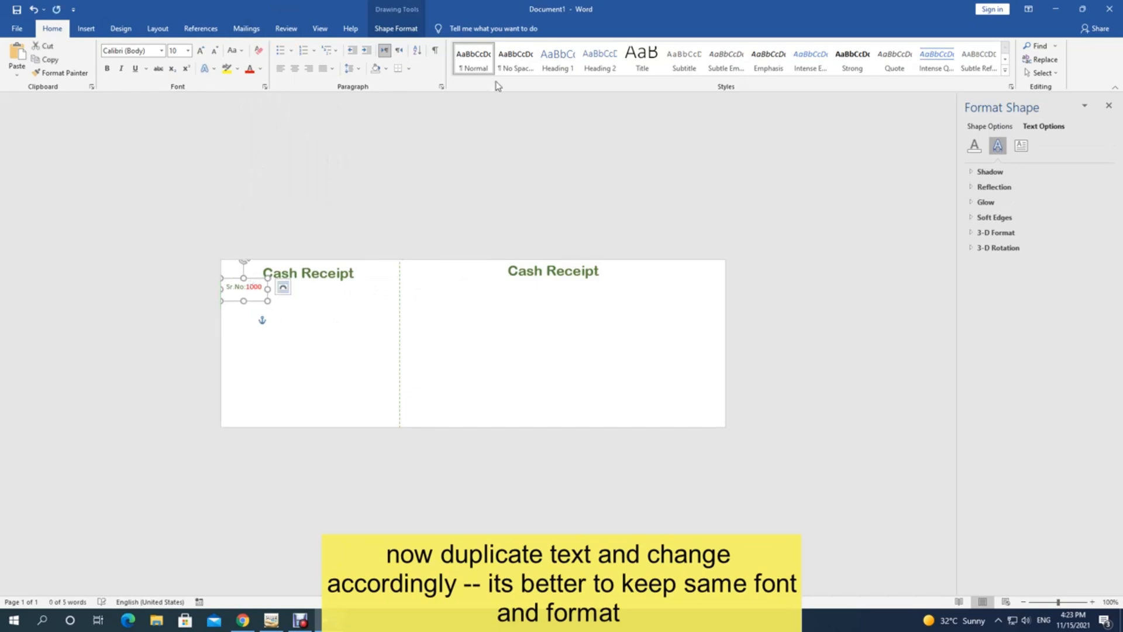
pyautogui.click(519, 69)
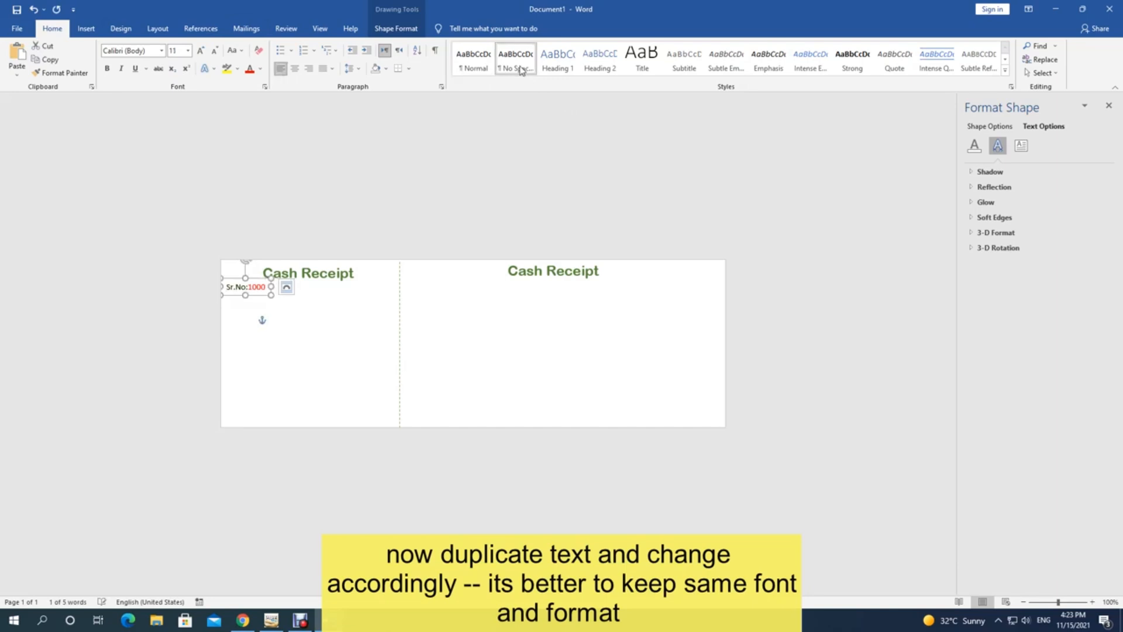
# Step: Copy the Sr.No:1000 box into the right receipt half
pyautogui.click(277, 322)
pyautogui.click(256, 286)
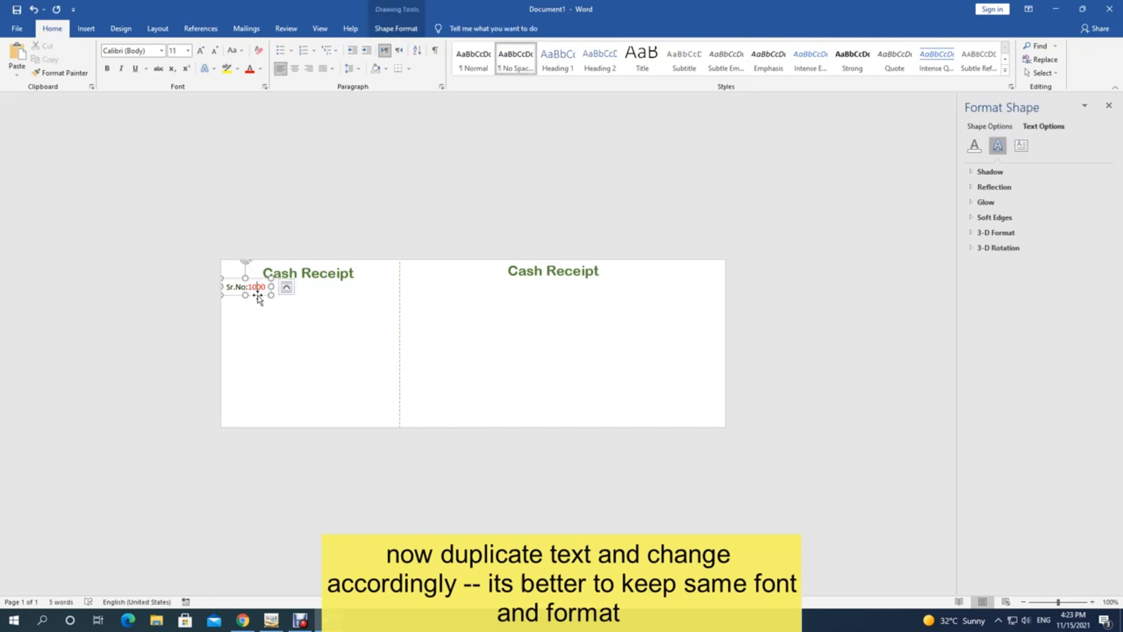
pyautogui.moveTo(258, 297); pyautogui.dragTo(438, 291)
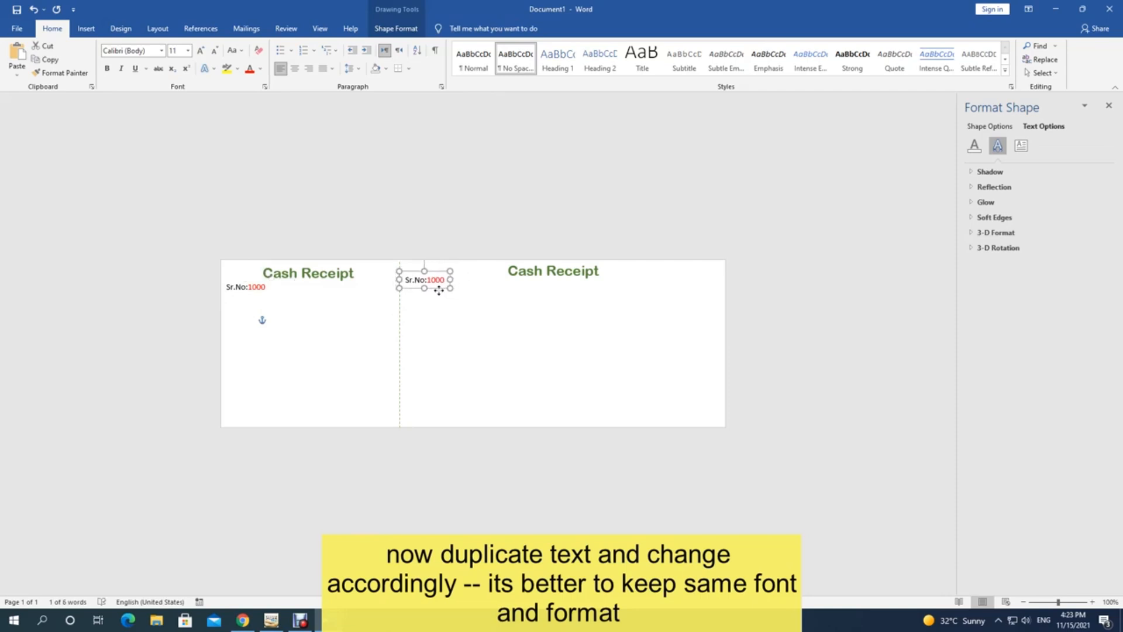
pyautogui.click(447, 318)
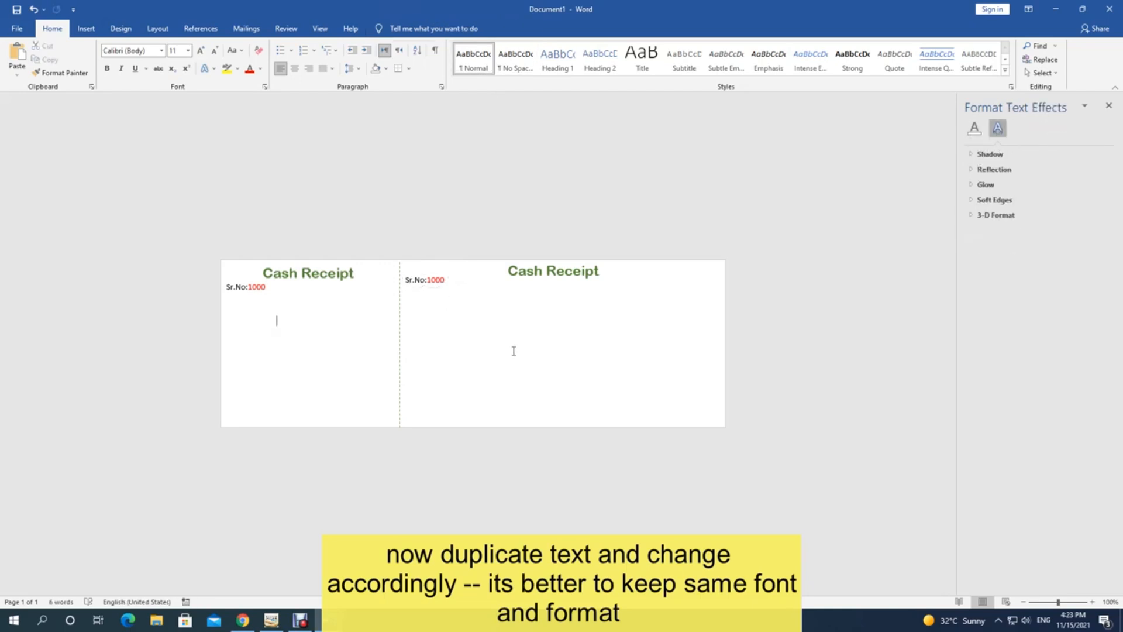
# Step: Duplicate the left Sr.No:1000 box and move the copy rightward within the counterfoil
pyautogui.click(260, 289)
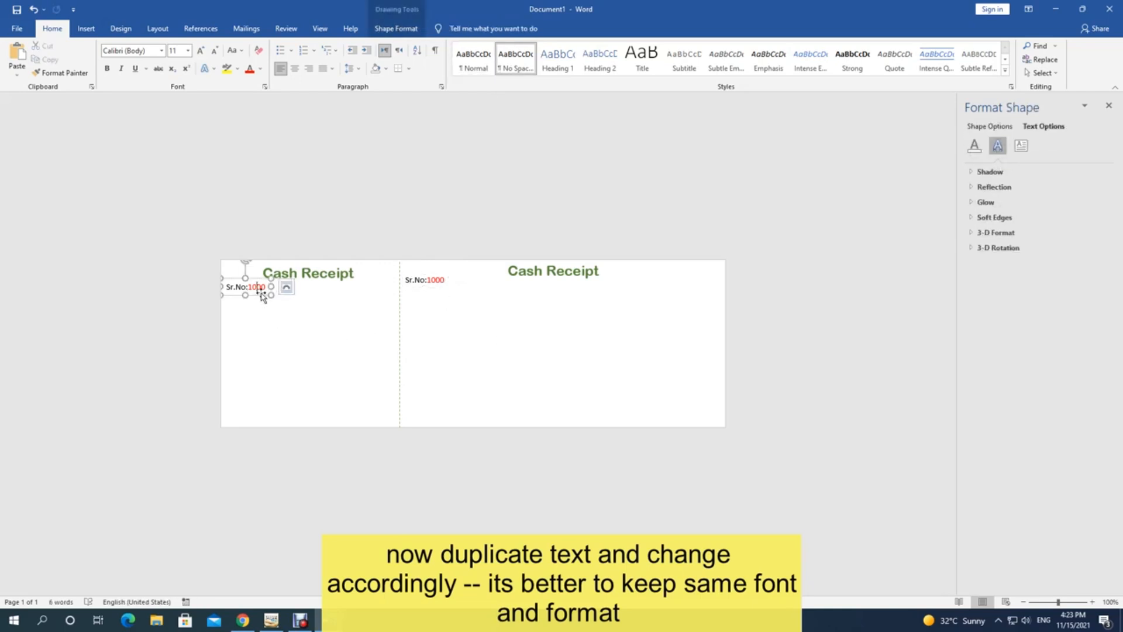
pyautogui.click(260, 295)
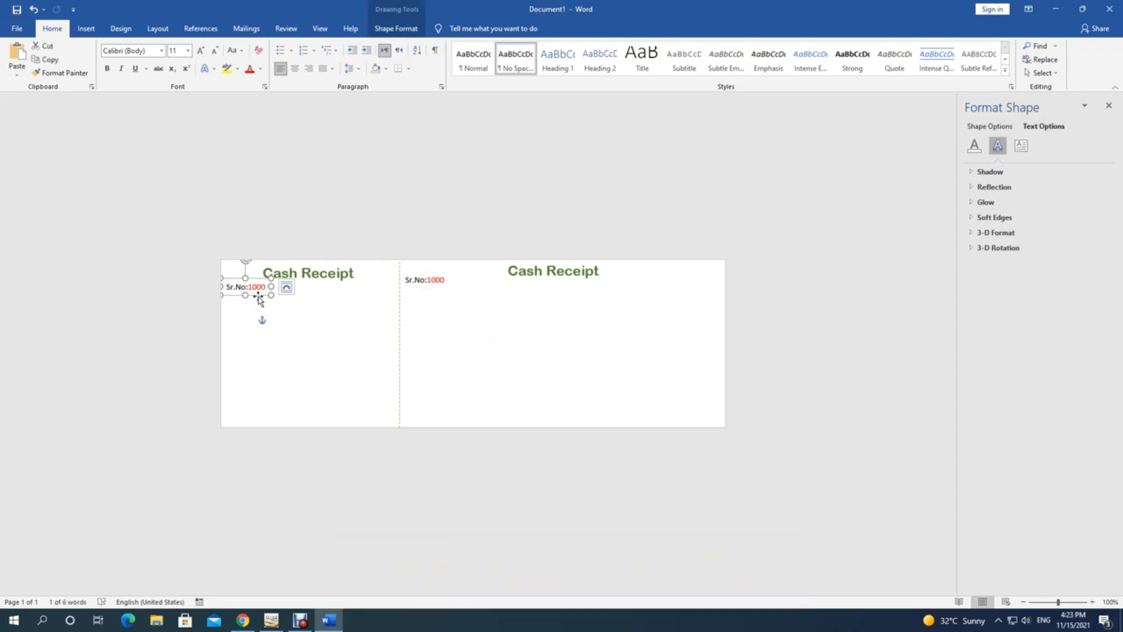
pyautogui.hotkey('ctrl', 'd')
pyautogui.moveTo(271, 304); pyautogui.dragTo(358, 299)
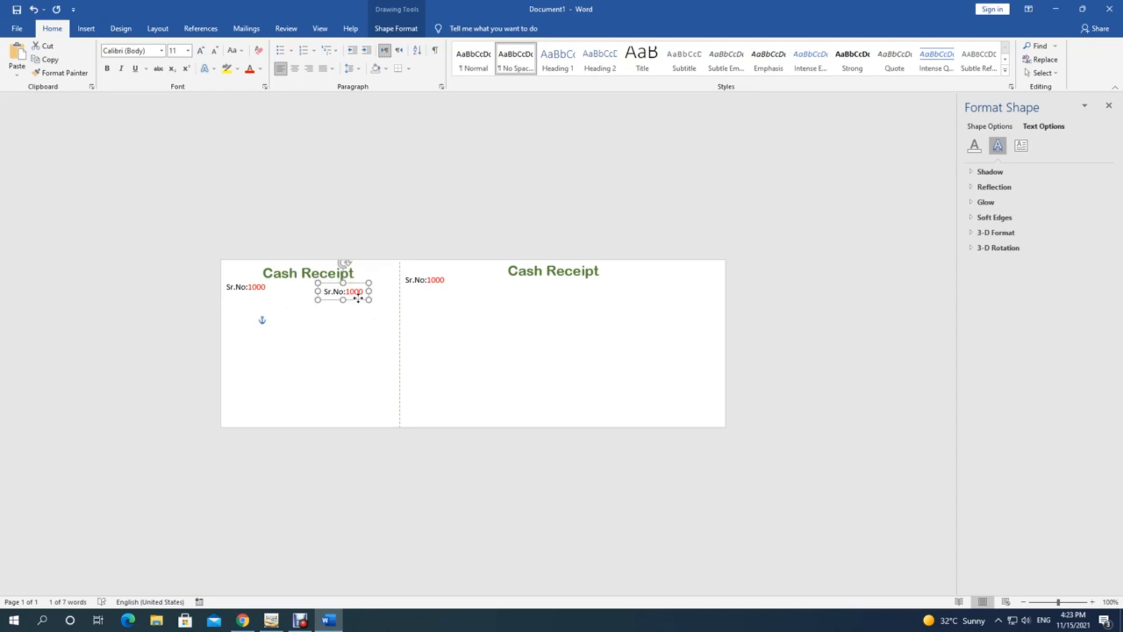
pyautogui.click(358, 296)
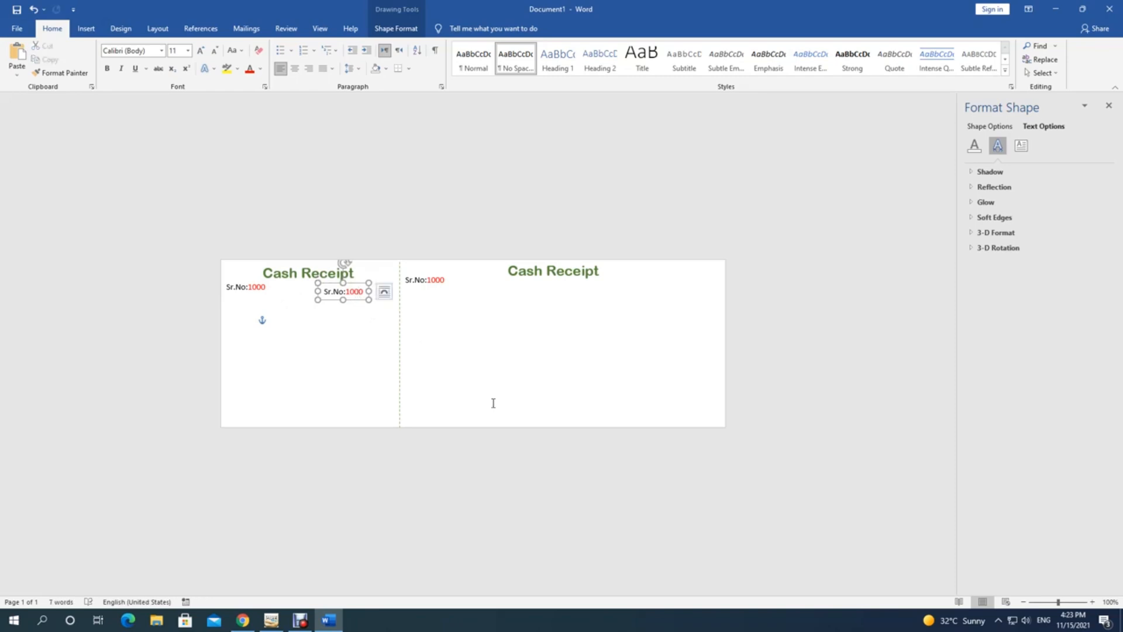
# Step: Retype the duplicate box as 'Date:' followed by a blank underscore line
pyautogui.hotkey('ctrl', 'a')
pyautogui.write('Date')
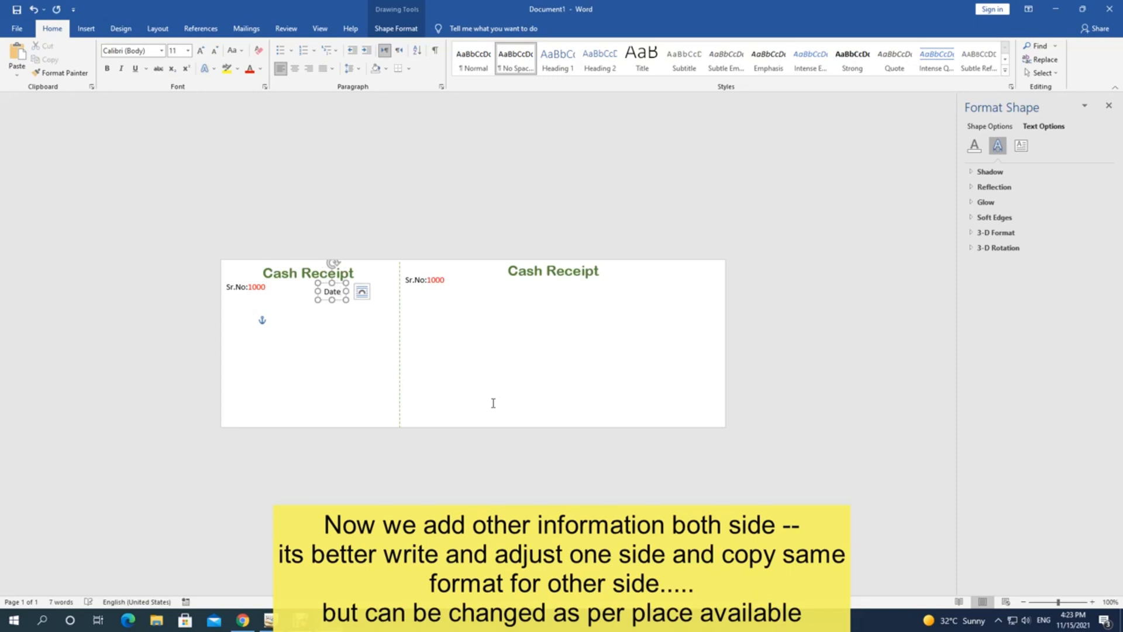
pyautogui.write(':________')
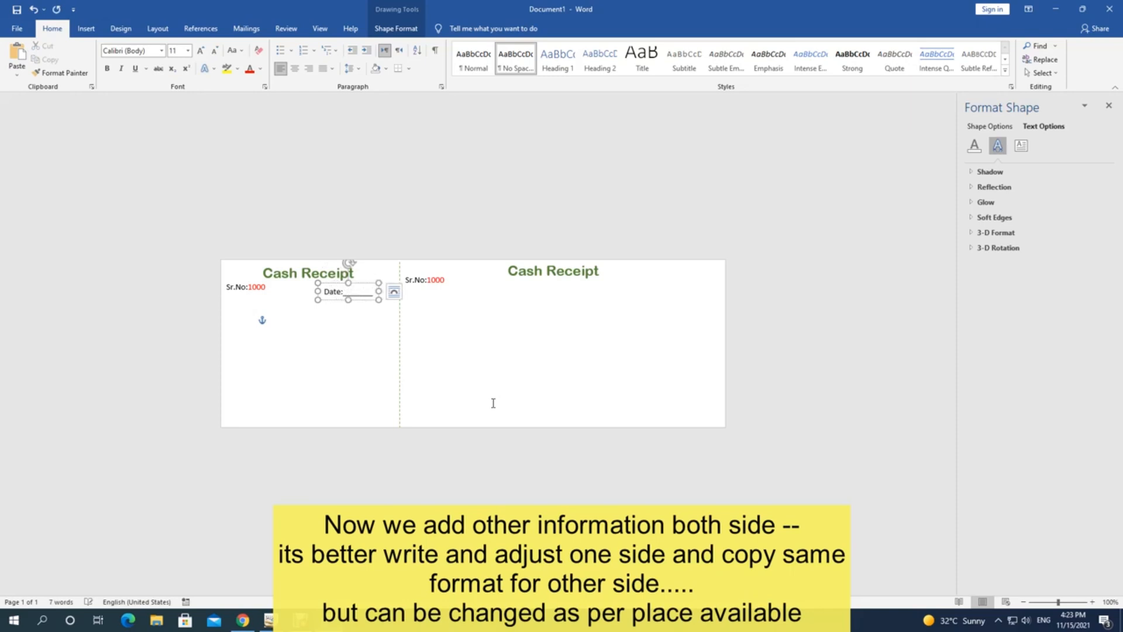
pyautogui.write('_____')
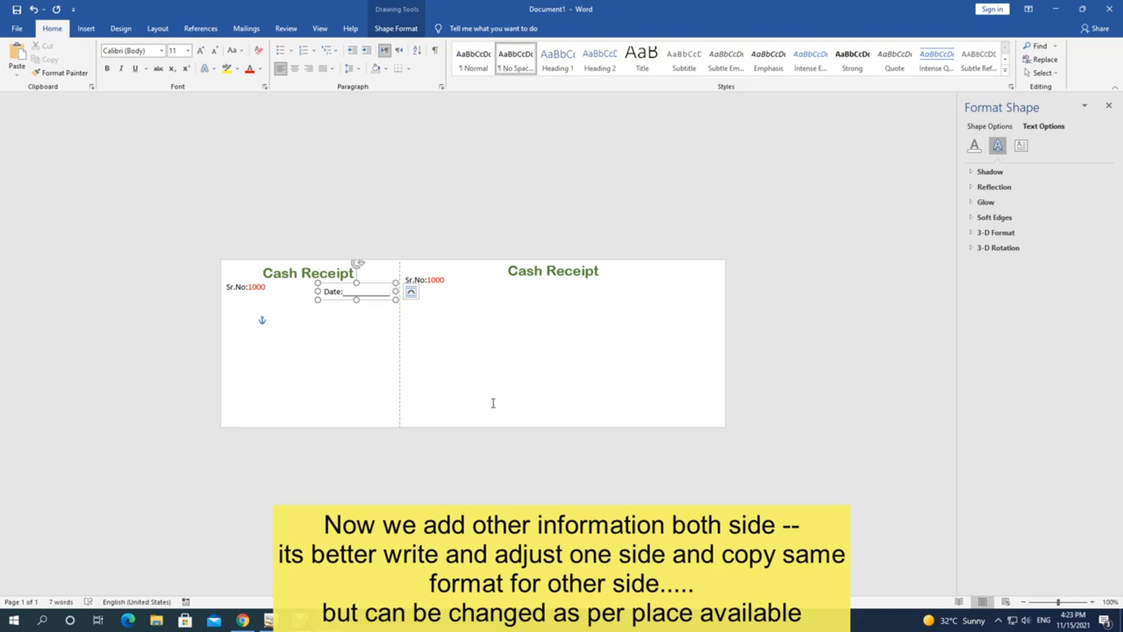
pyautogui.write('_')
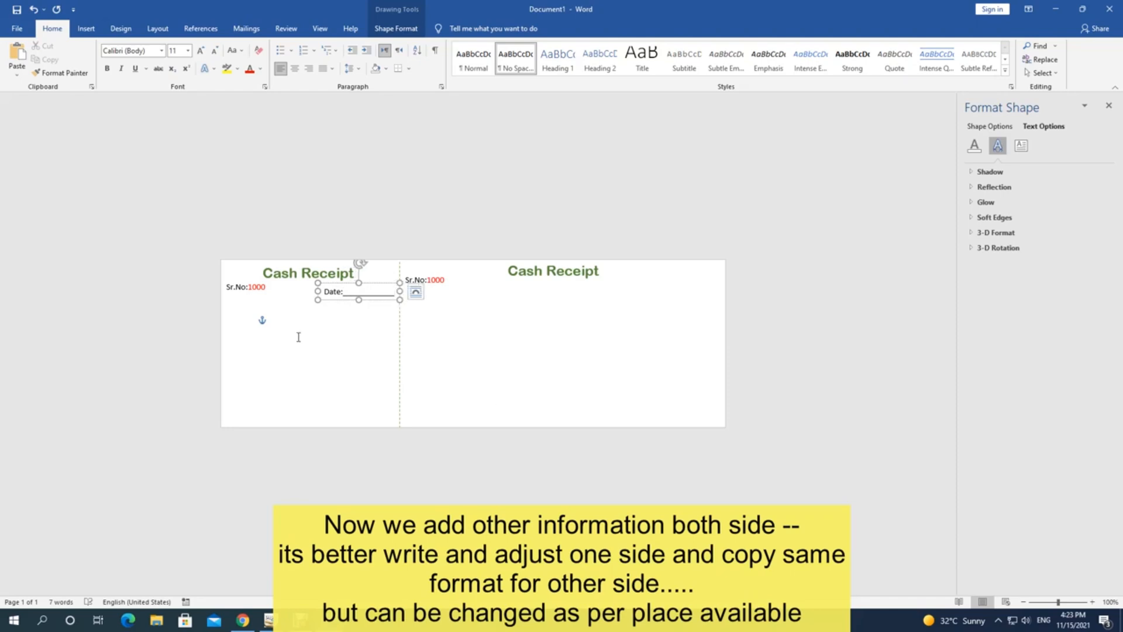
pyautogui.click(300, 337)
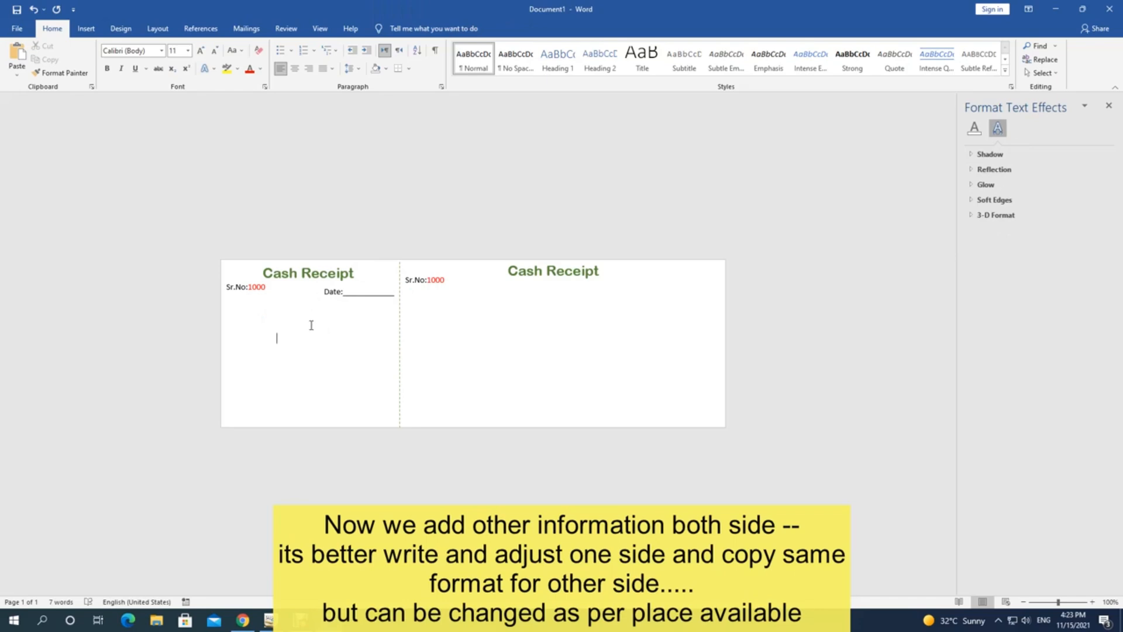
pyautogui.click(345, 292)
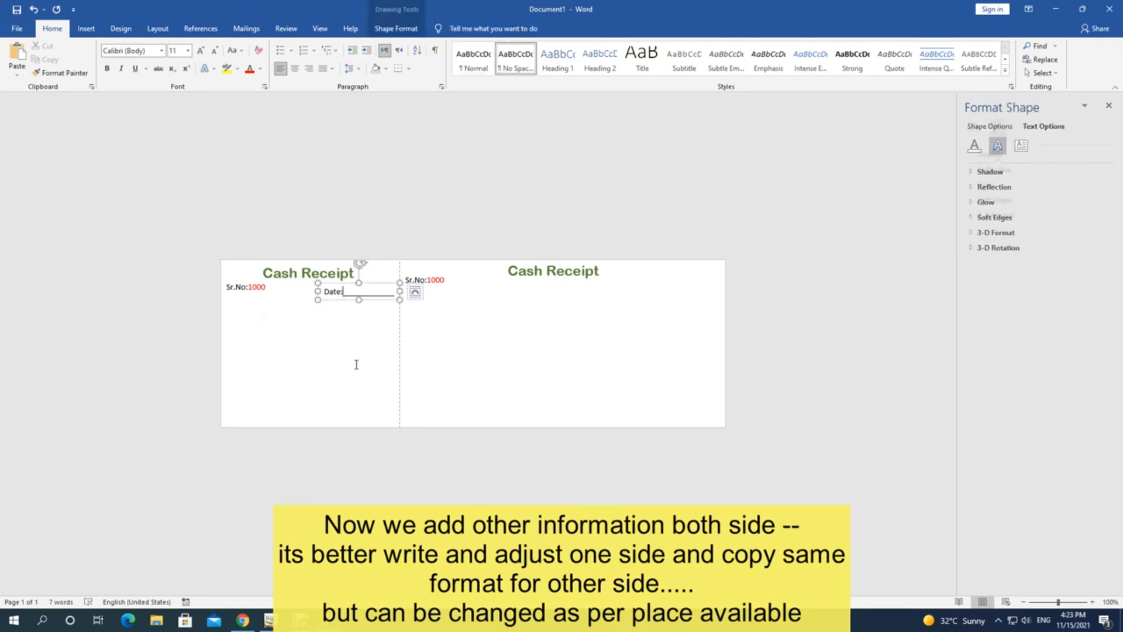
pyautogui.press('BackSpace')
pyautogui.press('BackSpace')
pyautogui.press('BackSpace')
pyautogui.press('BackSpace')
pyautogui.press('BackSpace')
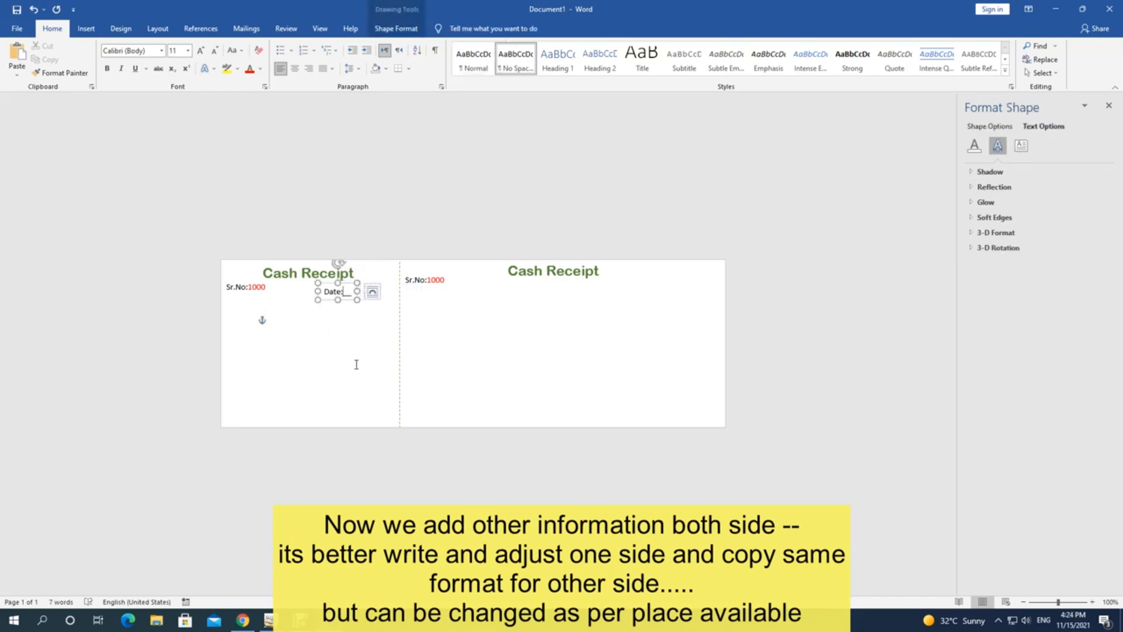
pyautogui.write('-----------------')
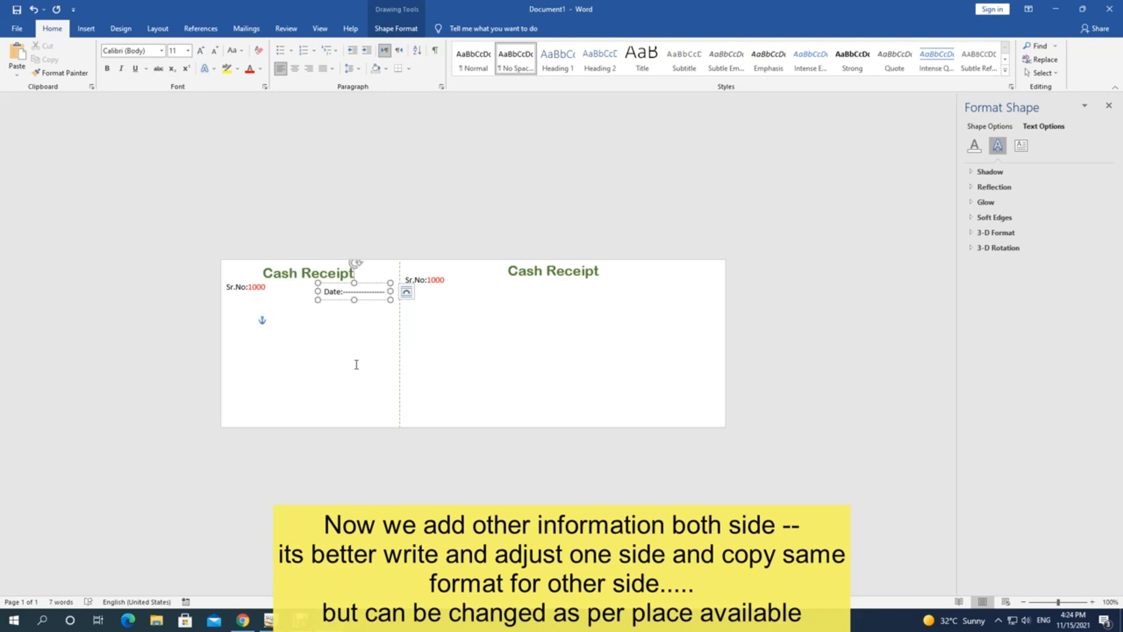
pyautogui.press('BackSpace')
pyautogui.press('BackSpace')
pyautogui.press('BackSpace')
pyautogui.press('BackSpace')
pyautogui.press('BackSpace')
pyautogui.press('BackSpace')
pyautogui.press('BackSpace')
pyautogui.press('BackSpace')
pyautogui.press('BackSpace')
pyautogui.press('BackSpace')
pyautogui.press('BackSpace')
pyautogui.press('BackSpace')
pyautogui.press('BackSpace')
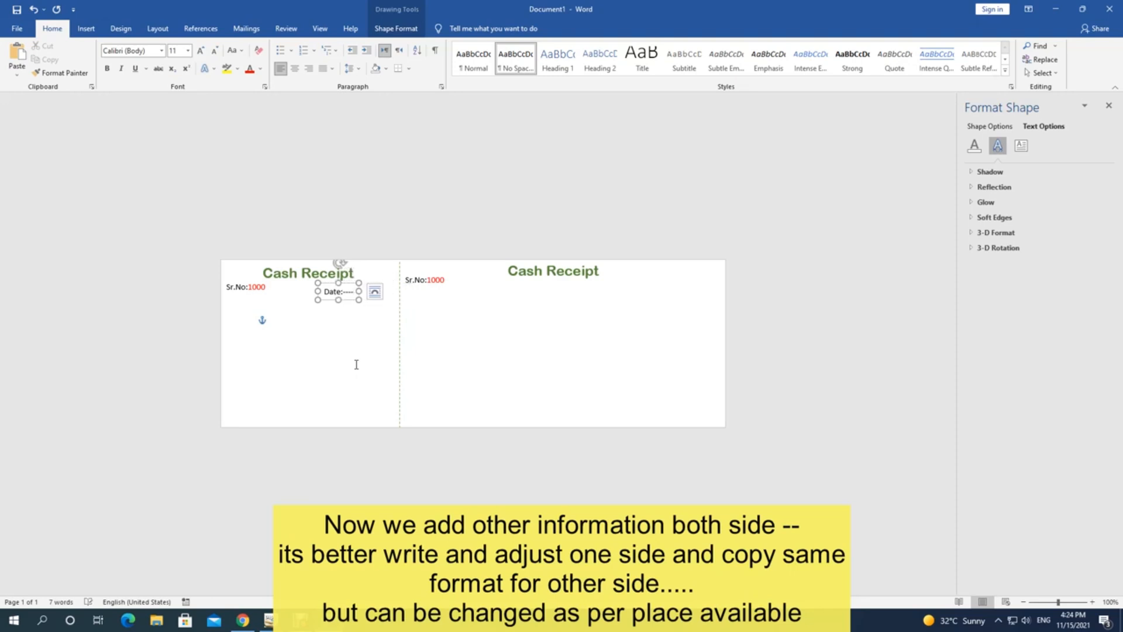
pyautogui.press('BackSpace')
pyautogui.press('BackSpace')
pyautogui.press('BackSpace')
pyautogui.press('BackSpace')
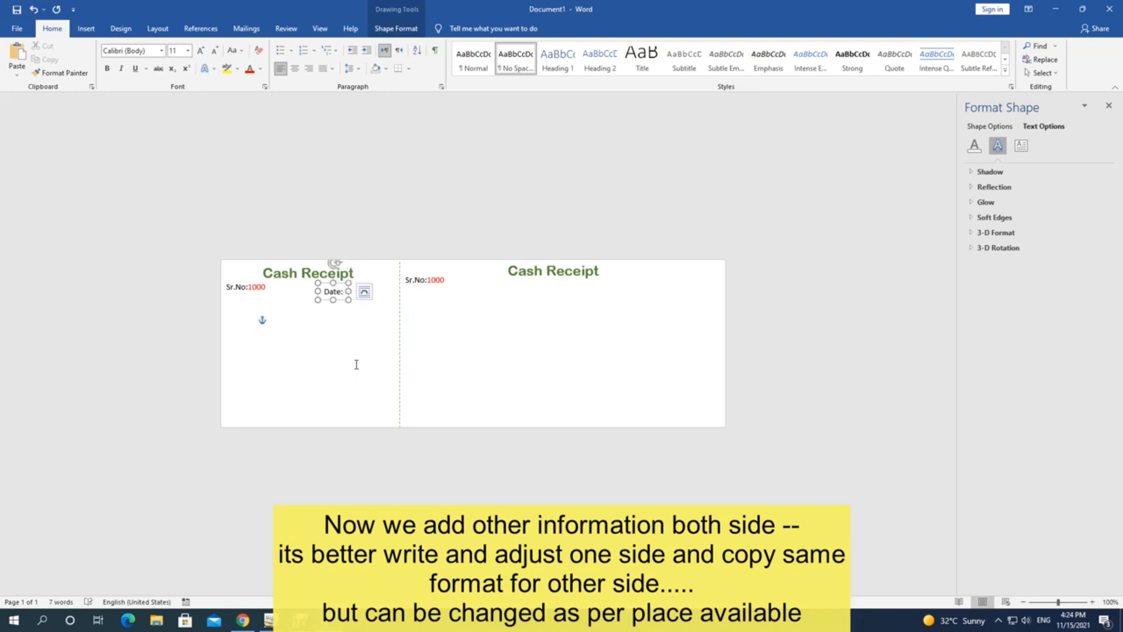
pyautogui.write('__________')
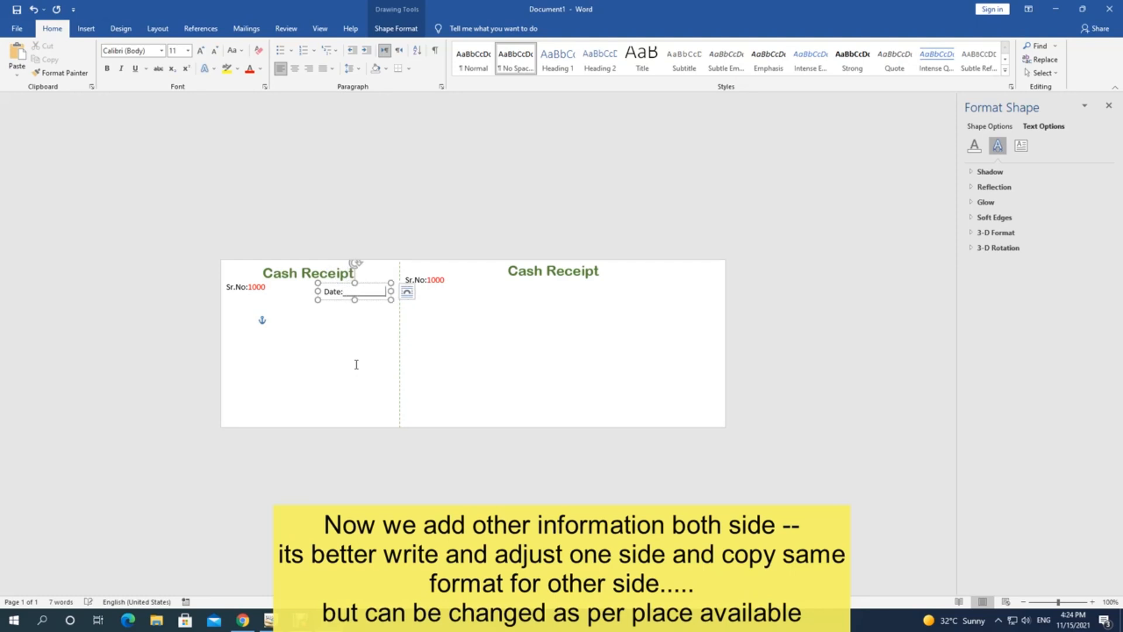
pyautogui.write('__')
pyautogui.click(354, 332)
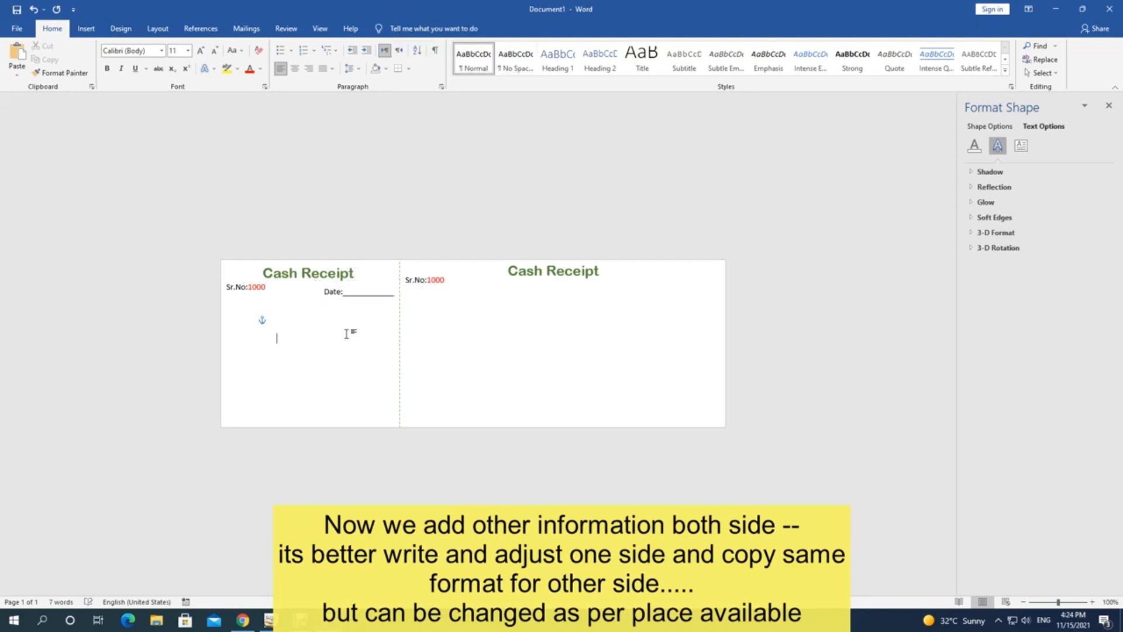
# Step: Copy the Date: box to the top right of the receipt half
pyautogui.click(337, 295)
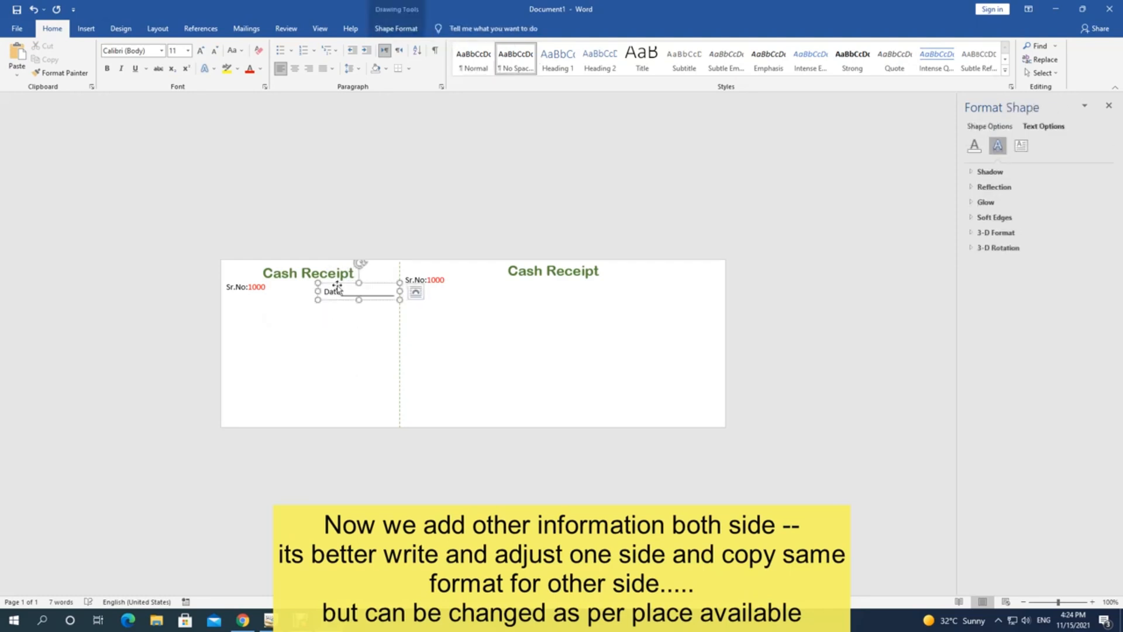
pyautogui.click(338, 283)
pyautogui.hotkey('ctrl', 'c')
pyautogui.hotkey('ctrl', 'v')
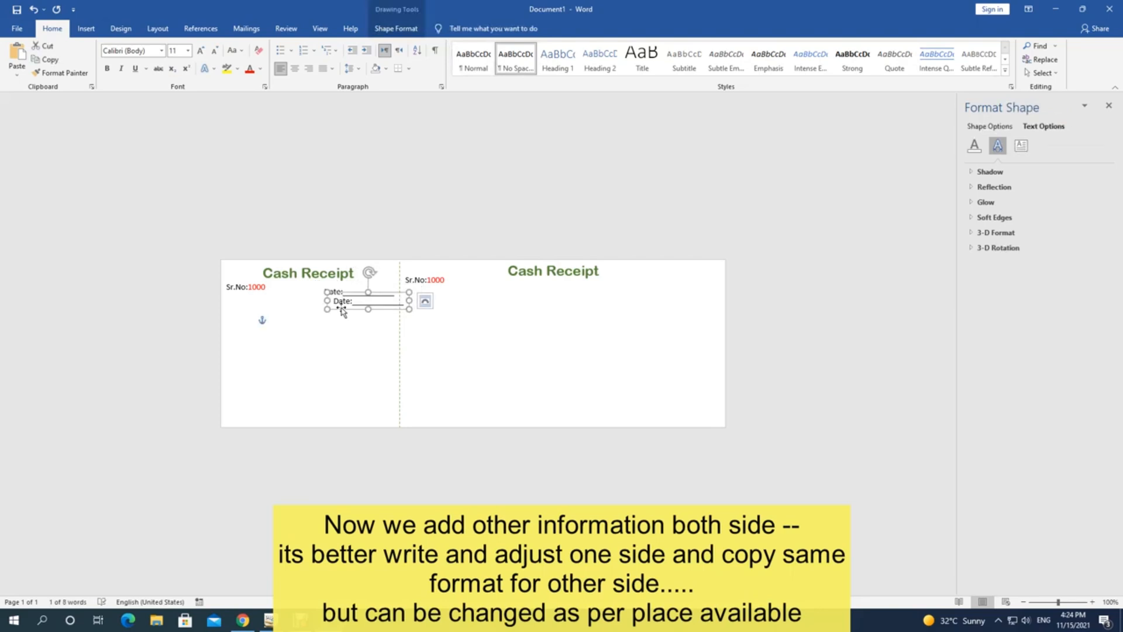
pyautogui.moveTo(342, 301)
pyautogui.mouseDown()
pyautogui.moveTo(671, 299)
pyautogui.moveTo(657, 296)
pyautogui.mouseUp()
pyautogui.click(571, 373)
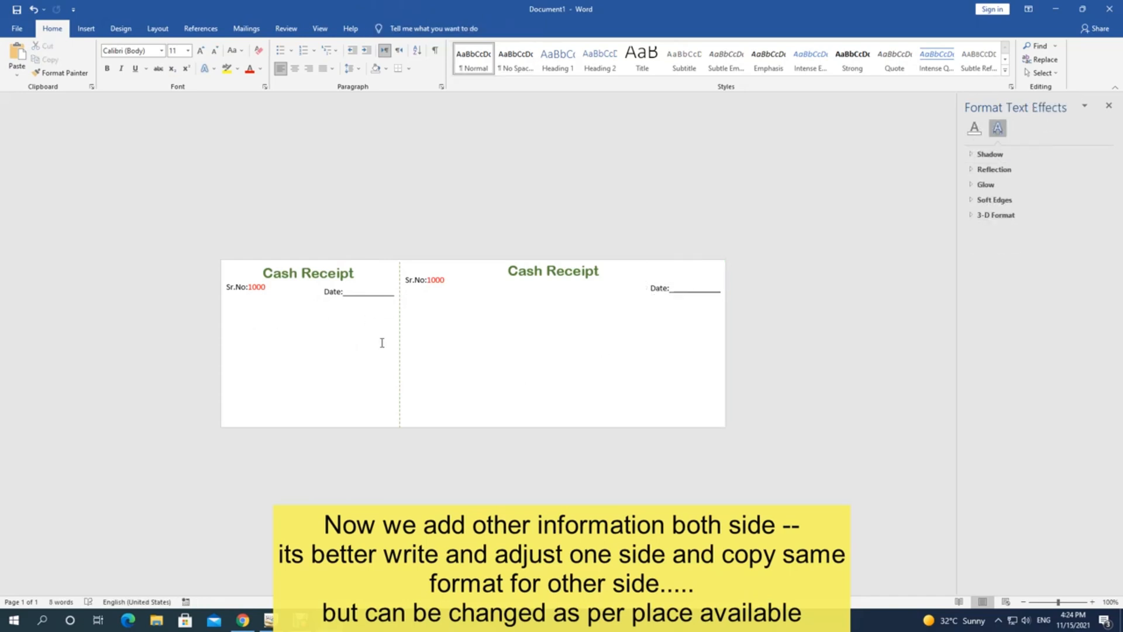
pyautogui.click(331, 298)
pyautogui.click(331, 300)
# Step: Place a Date box copy below Sr.No and retype it as 'Received: from' with an underline
pyautogui.hotkey('ctrl', 'c')
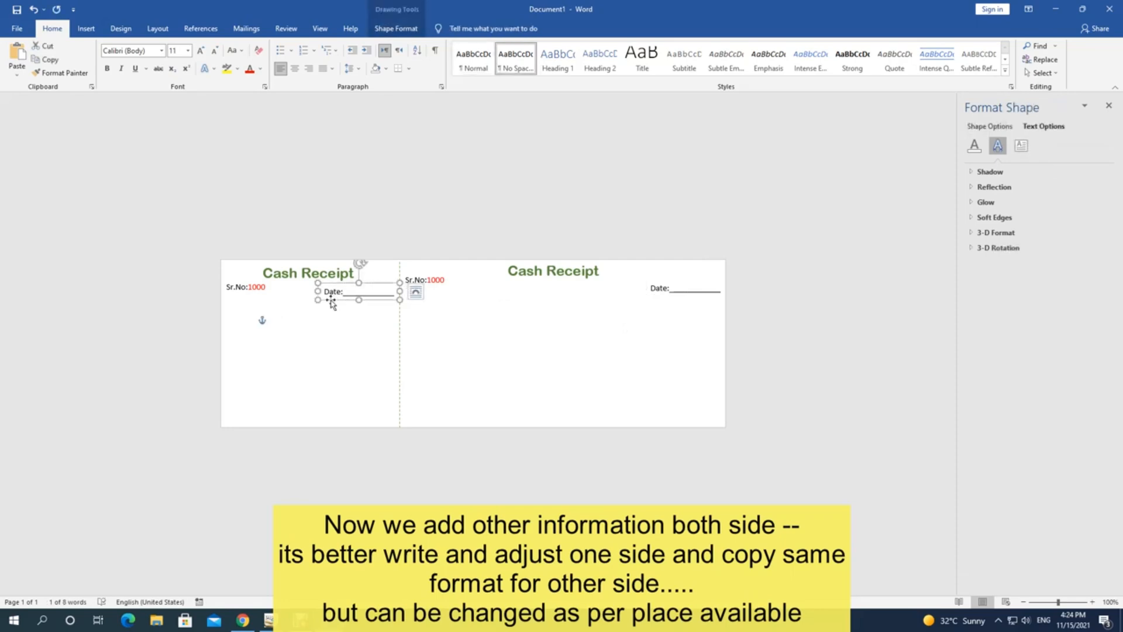
pyautogui.hotkey('ctrl', 'v')
pyautogui.moveTo(339, 312); pyautogui.dragTo(229, 328)
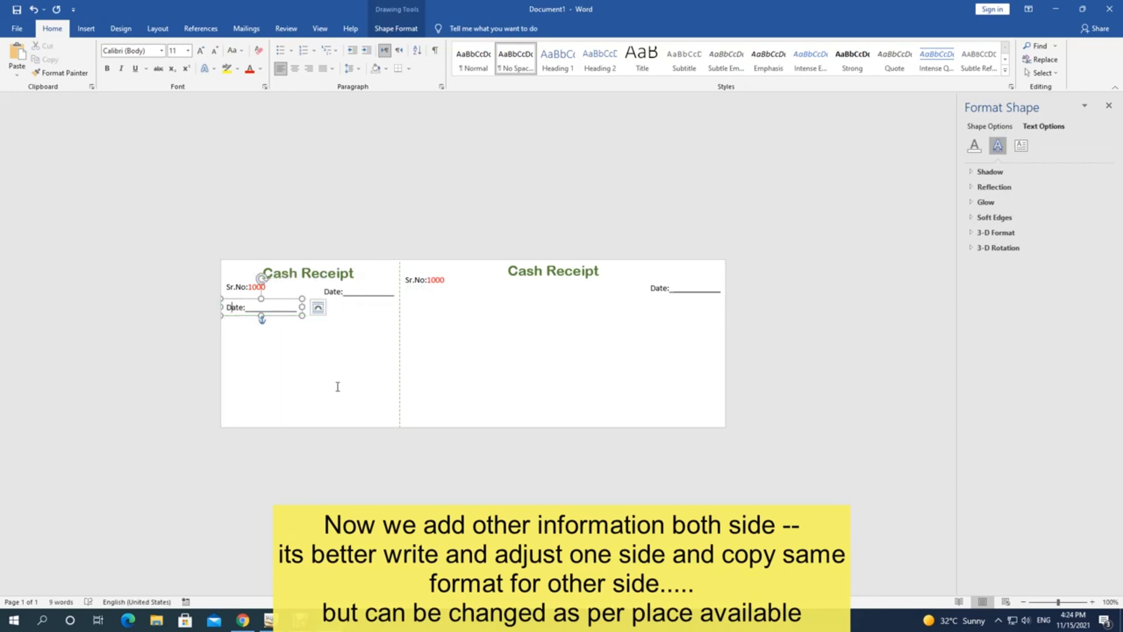
pyautogui.press('Delete')
pyautogui.press('Delete')
pyautogui.press('Delete')
pyautogui.press('Delete')
pyautogui.press('Delete')
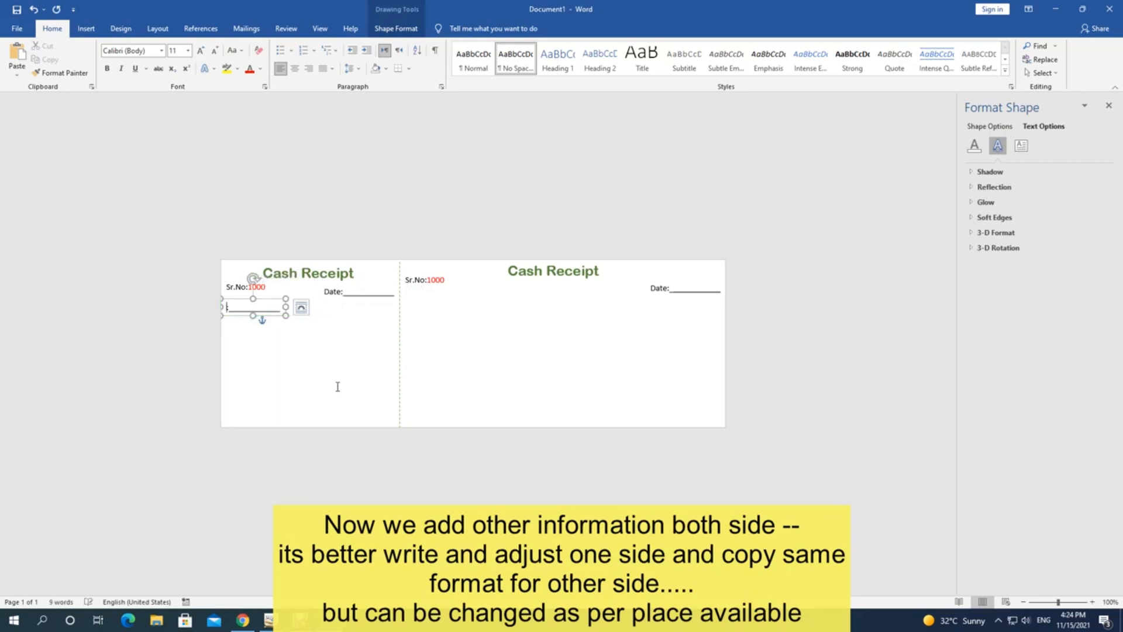
pyautogui.write('Received:')
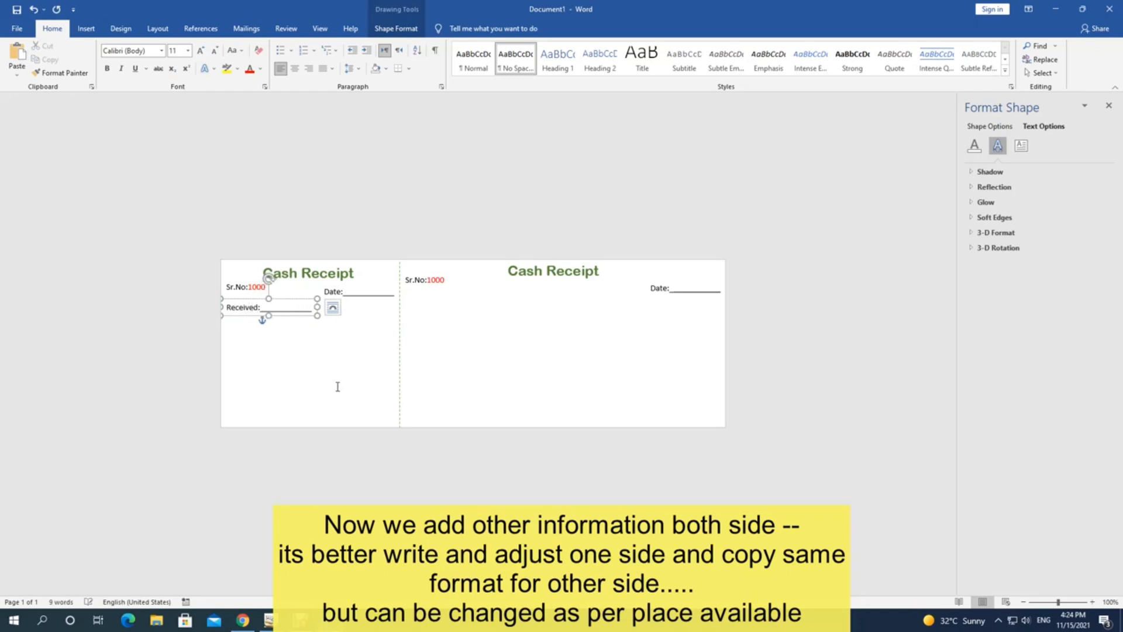
pyautogui.write(' from')
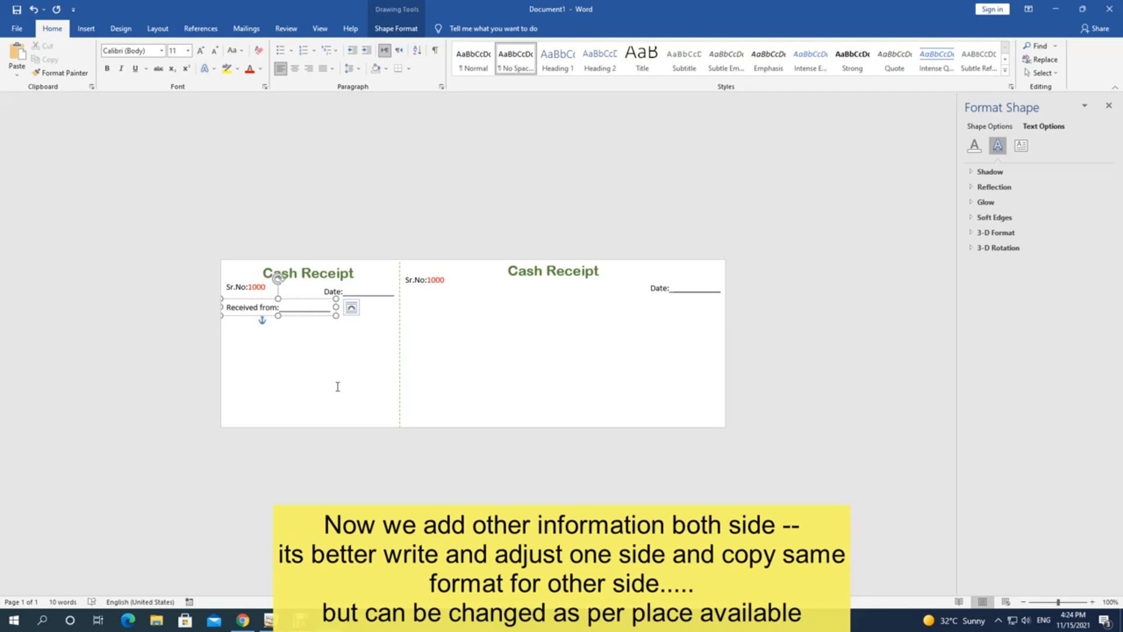
pyautogui.write('_____________')
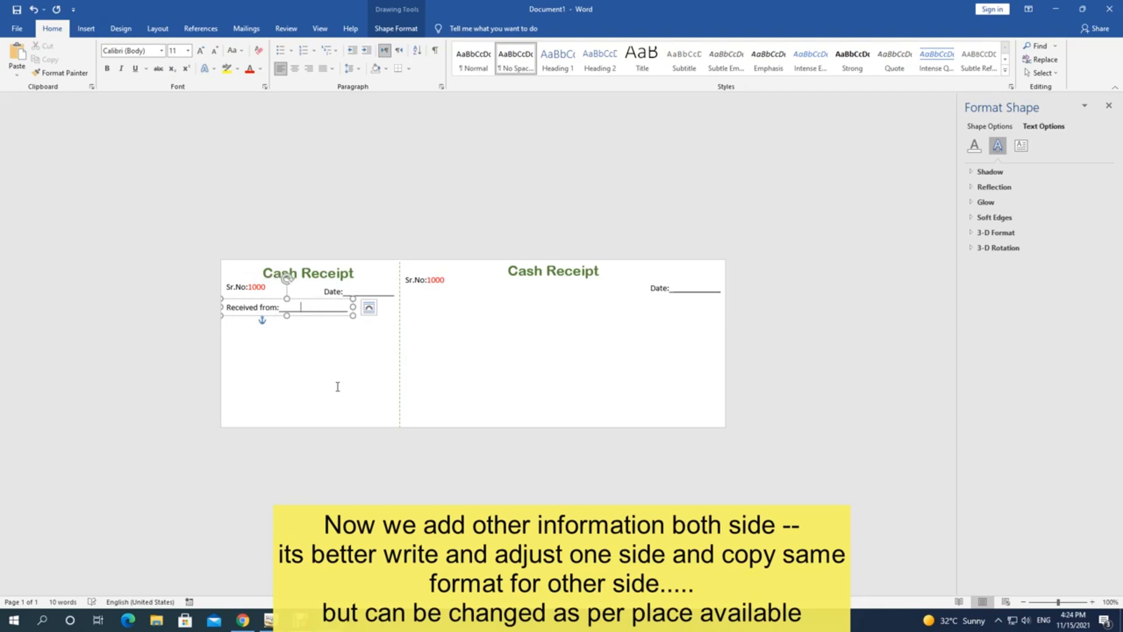
pyautogui.write('__________')
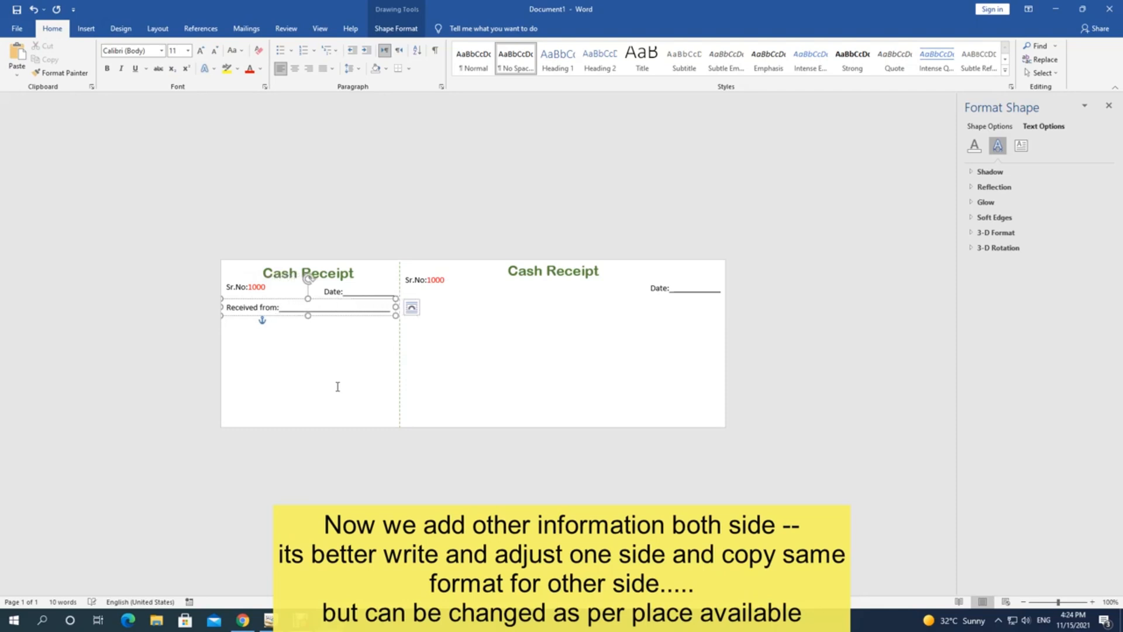
pyautogui.write('_')
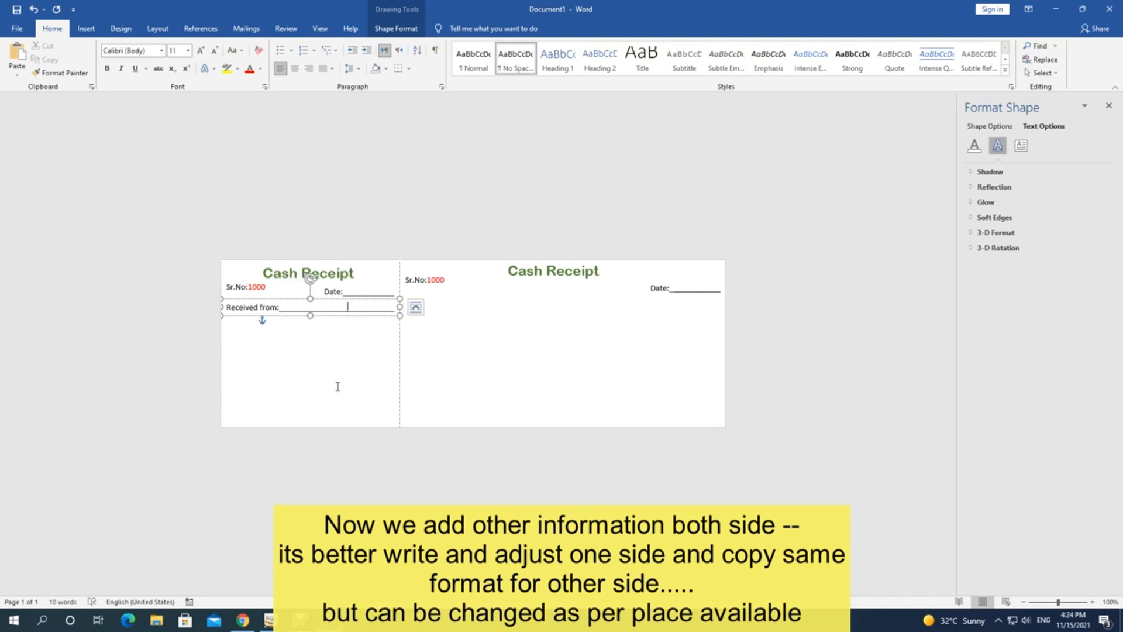
pyautogui.click(239, 337)
pyautogui.hotkey('ctrl', 'a')
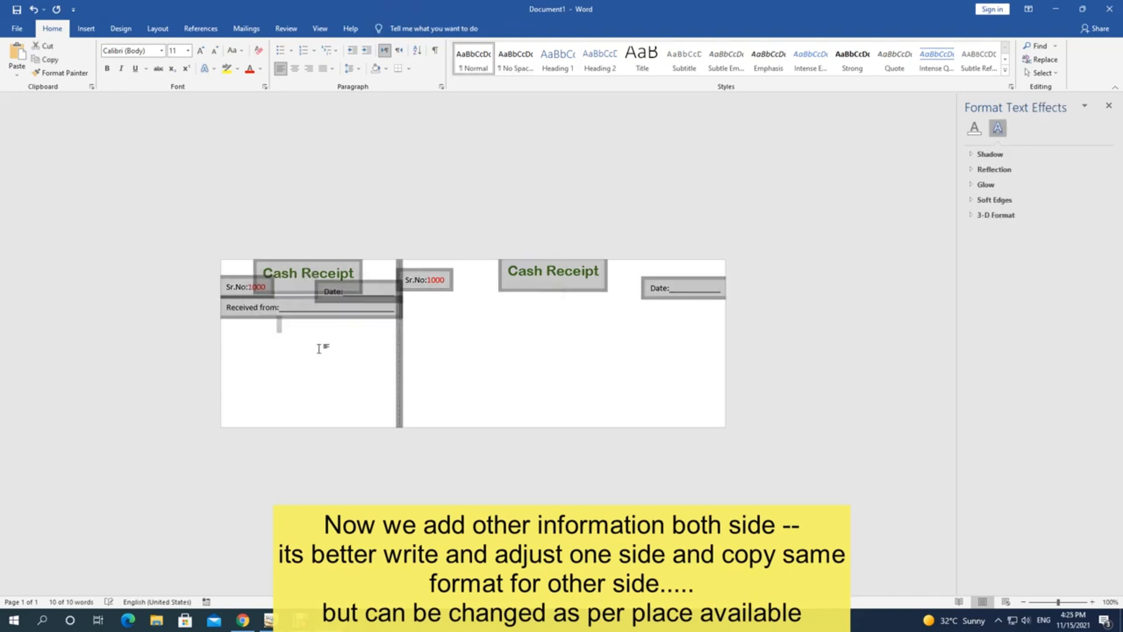
pyautogui.click(318, 348)
# Step: Duplicate the Received from line below it and retype it as 'On A/c of' with a longer underline
pyautogui.click(259, 300)
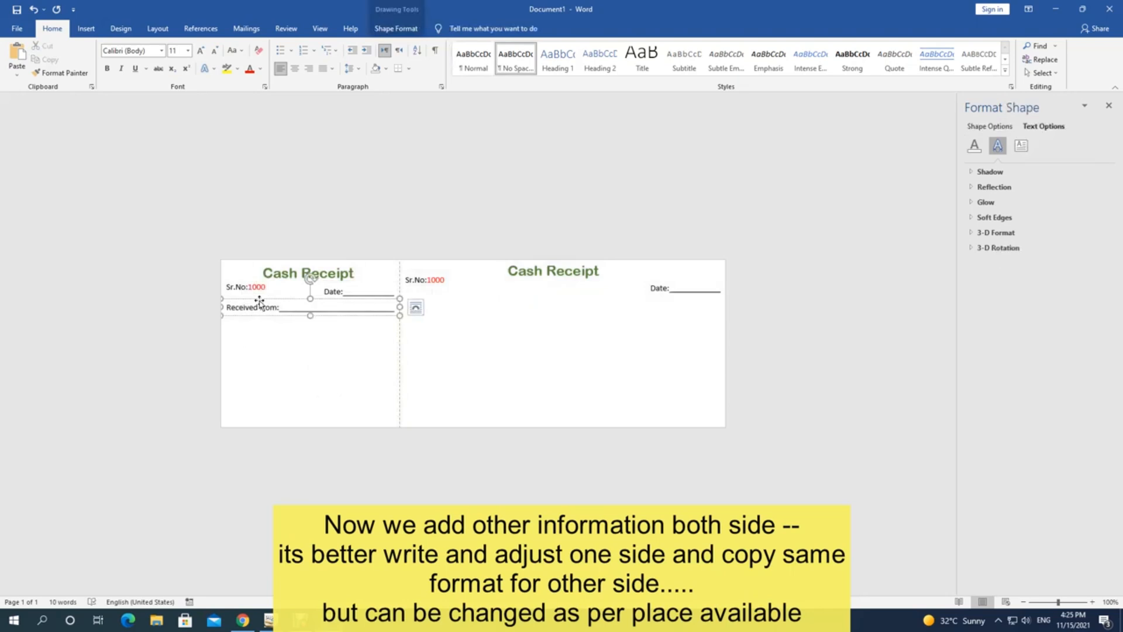
pyautogui.click(259, 300)
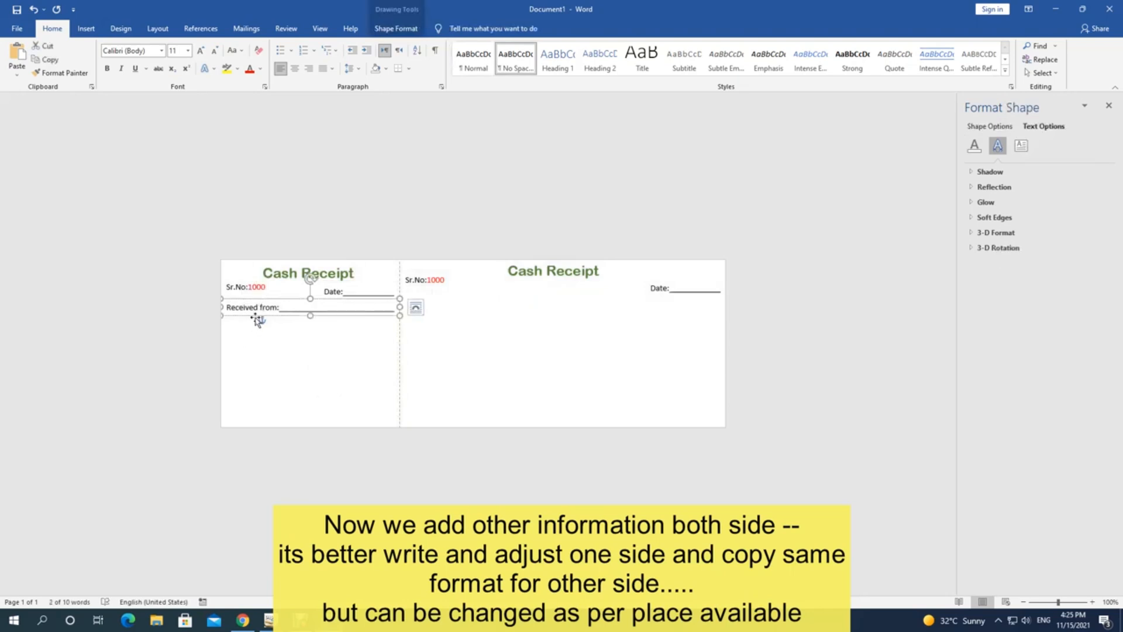
pyautogui.moveTo(258, 319); pyautogui.dragTo(242, 352)
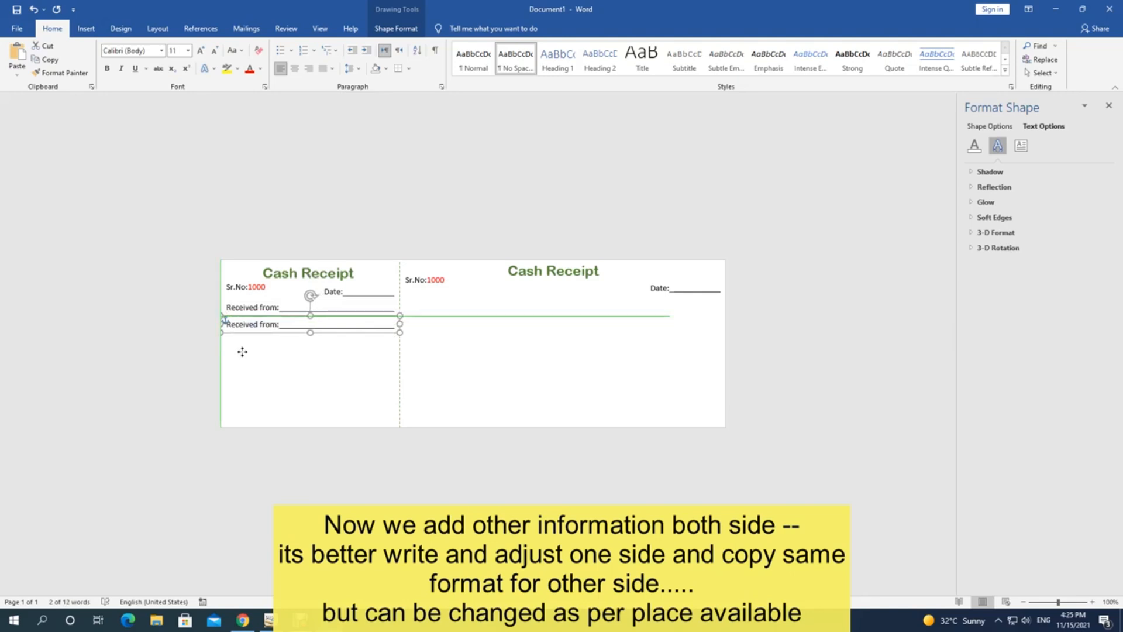
pyautogui.moveTo(242, 352); pyautogui.dragTo(242, 351)
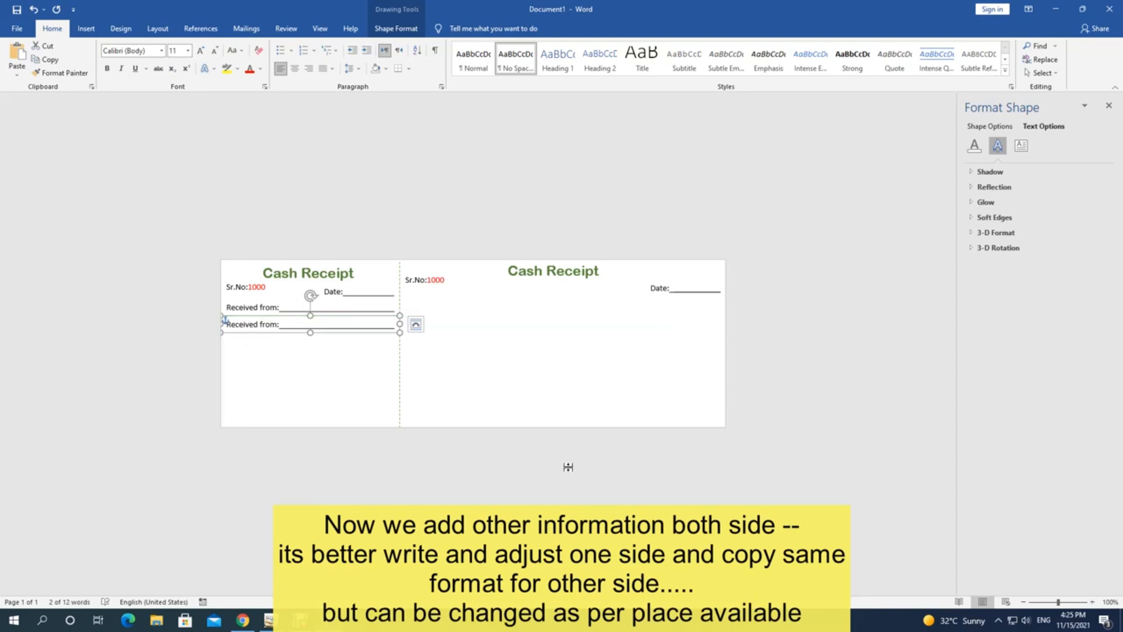
pyautogui.write('_')
pyautogui.press('BackSpace')
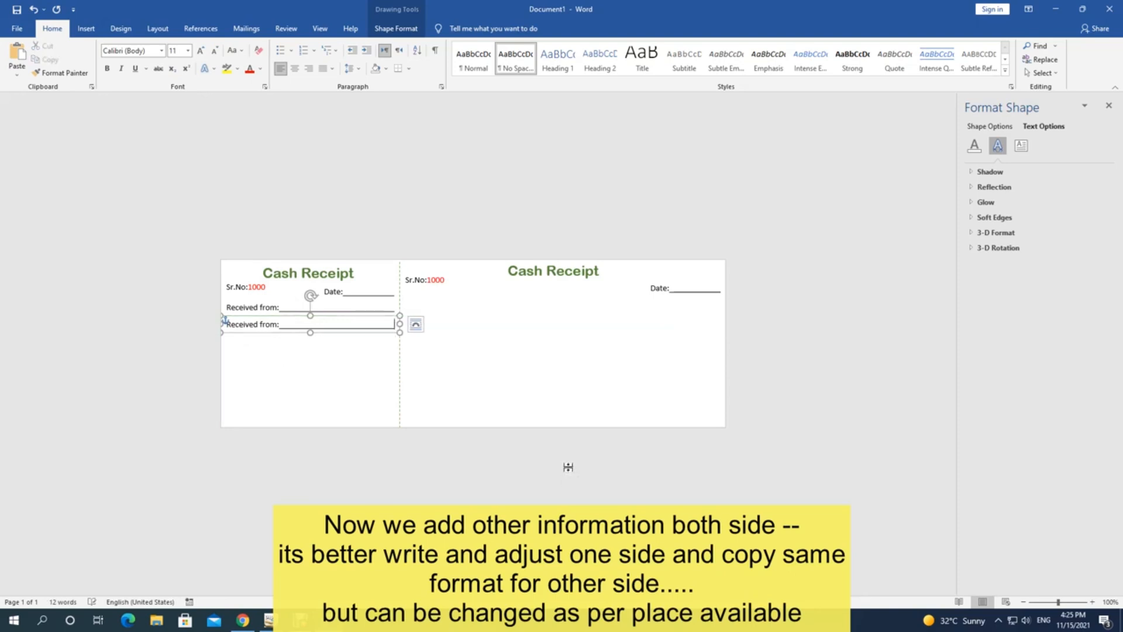
pyautogui.moveTo(226, 324); pyautogui.dragTo(279, 324)
pyautogui.write('On A/c')
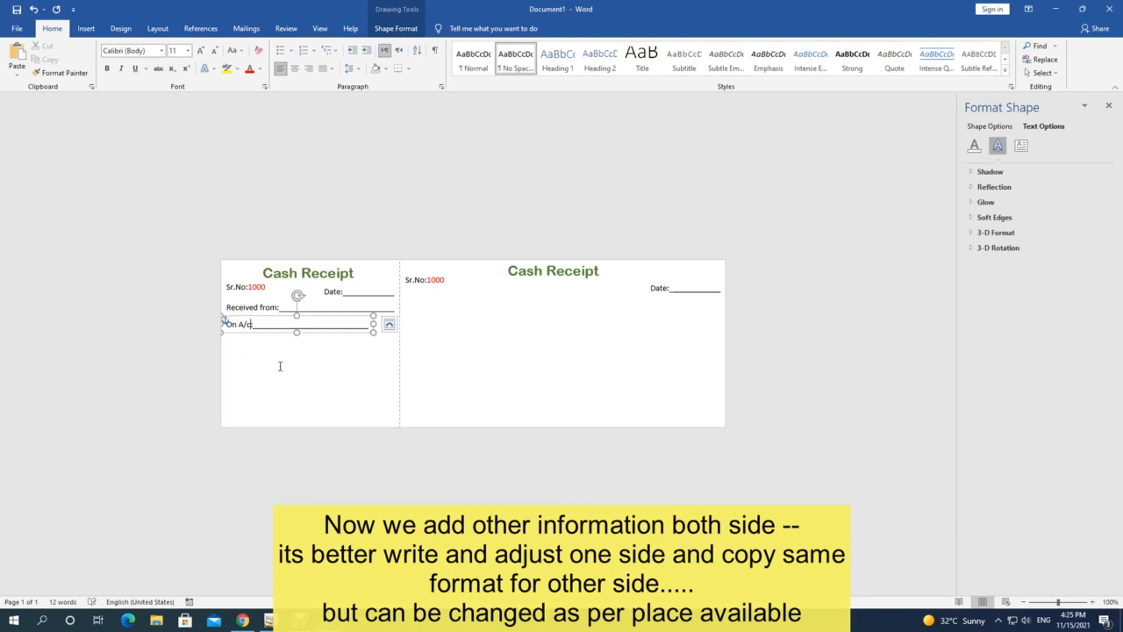
pyautogui.write(' of:')
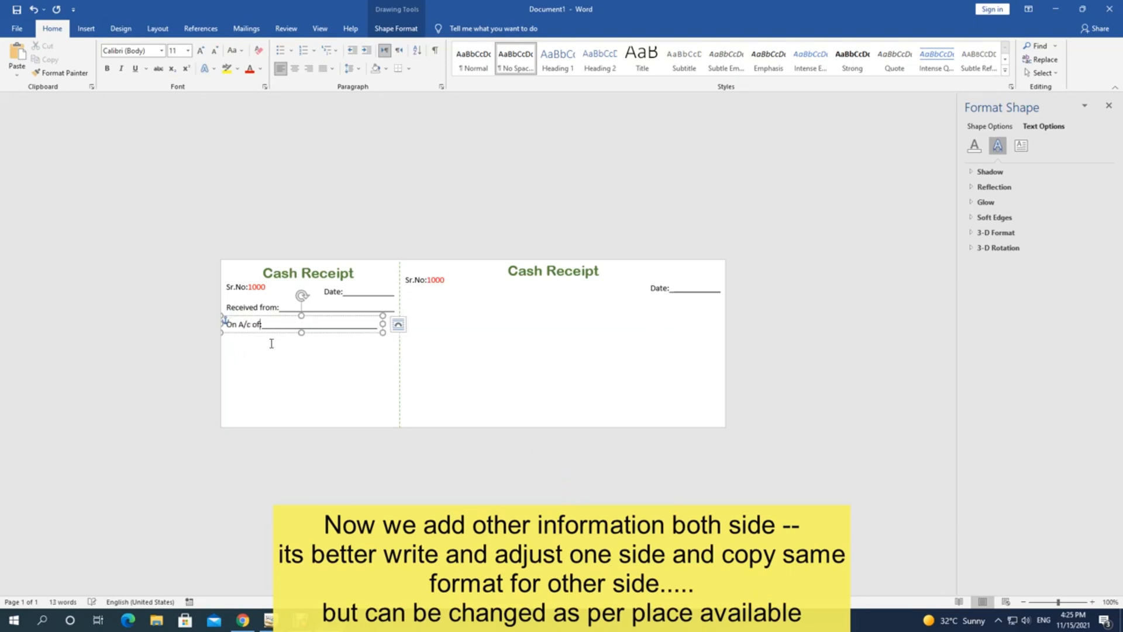
pyautogui.click(344, 325)
pyautogui.write('____')
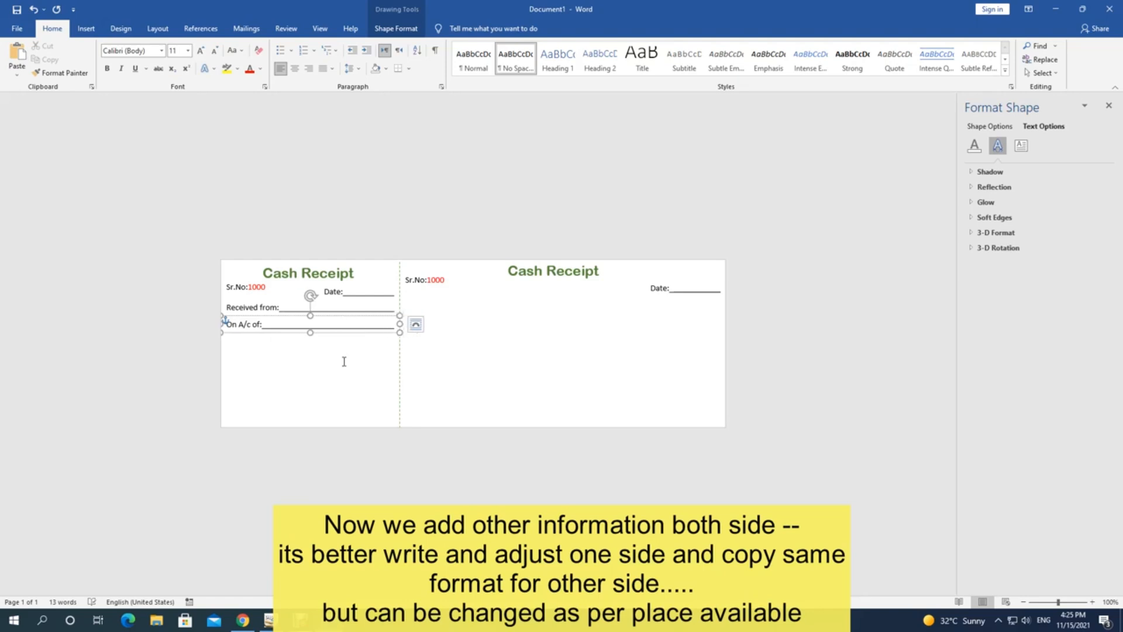
pyautogui.click(327, 377)
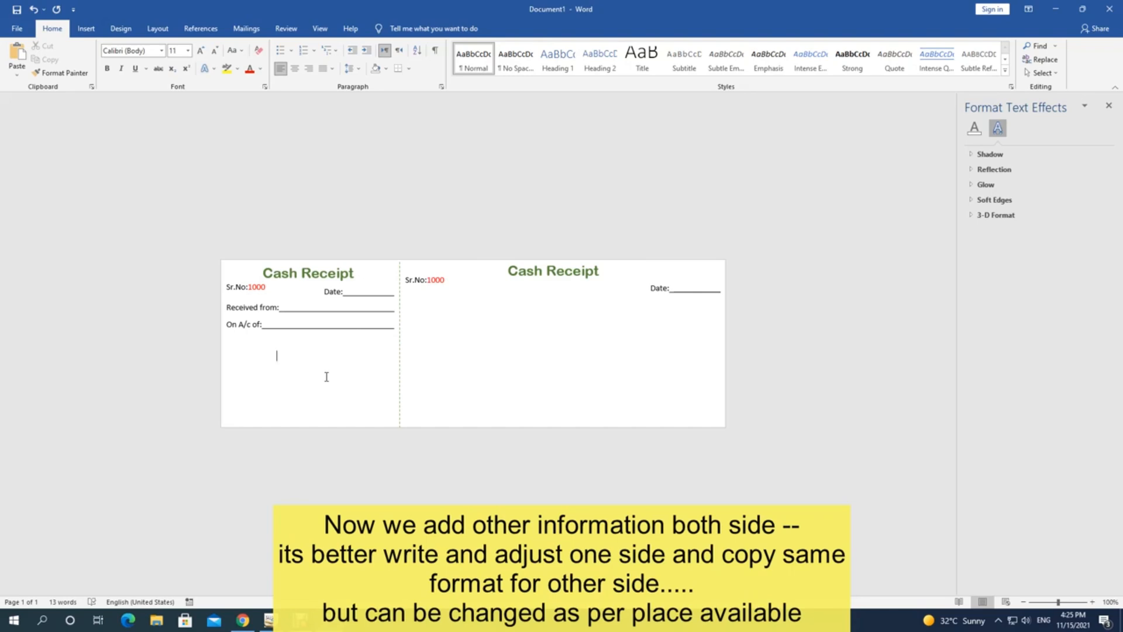
# Step: Move the On A/c of and Received from lines lower on the counterfoil
pyautogui.click(243, 311)
pyautogui.tripleClick(260, 327)
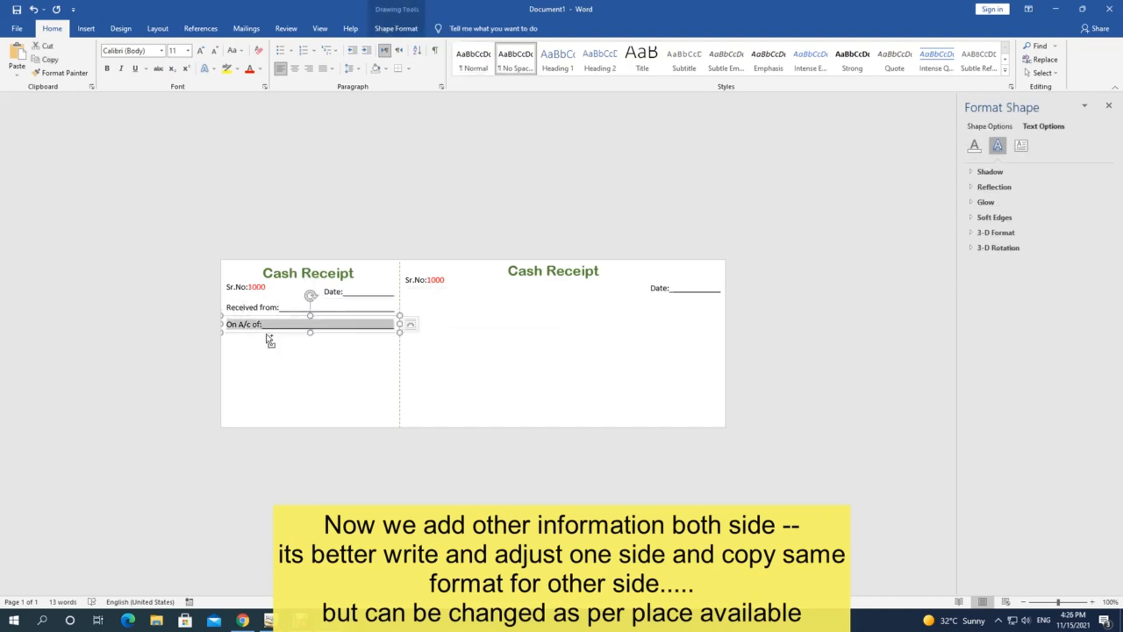
pyautogui.moveTo(278, 336); pyautogui.dragTo(273, 359)
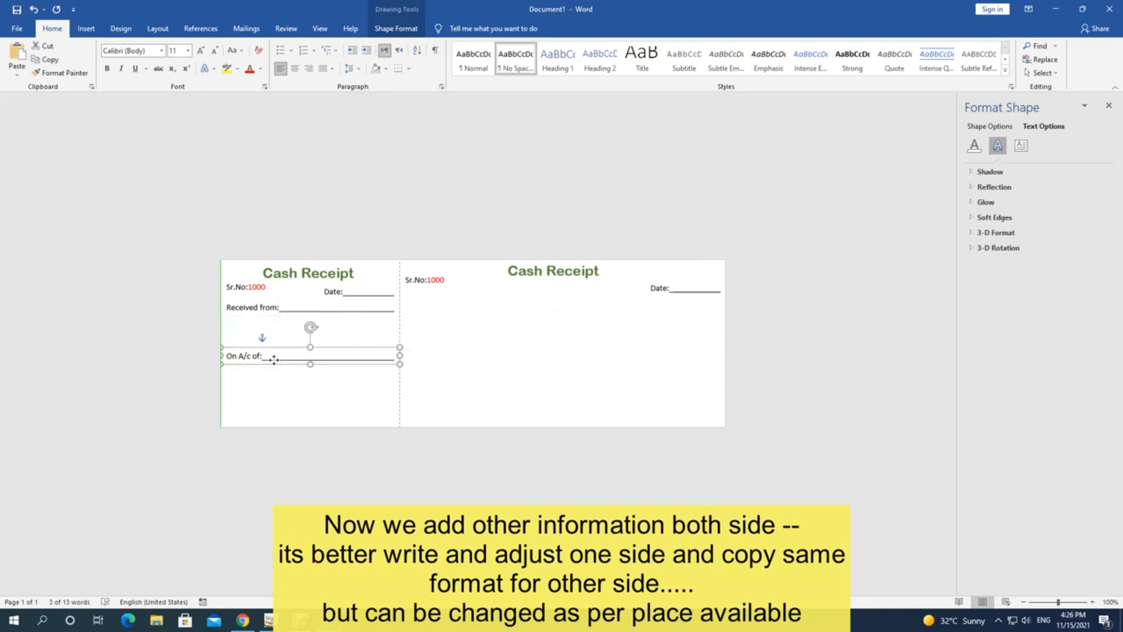
pyautogui.click(266, 307)
pyautogui.moveTo(287, 318); pyautogui.dragTo(283, 346)
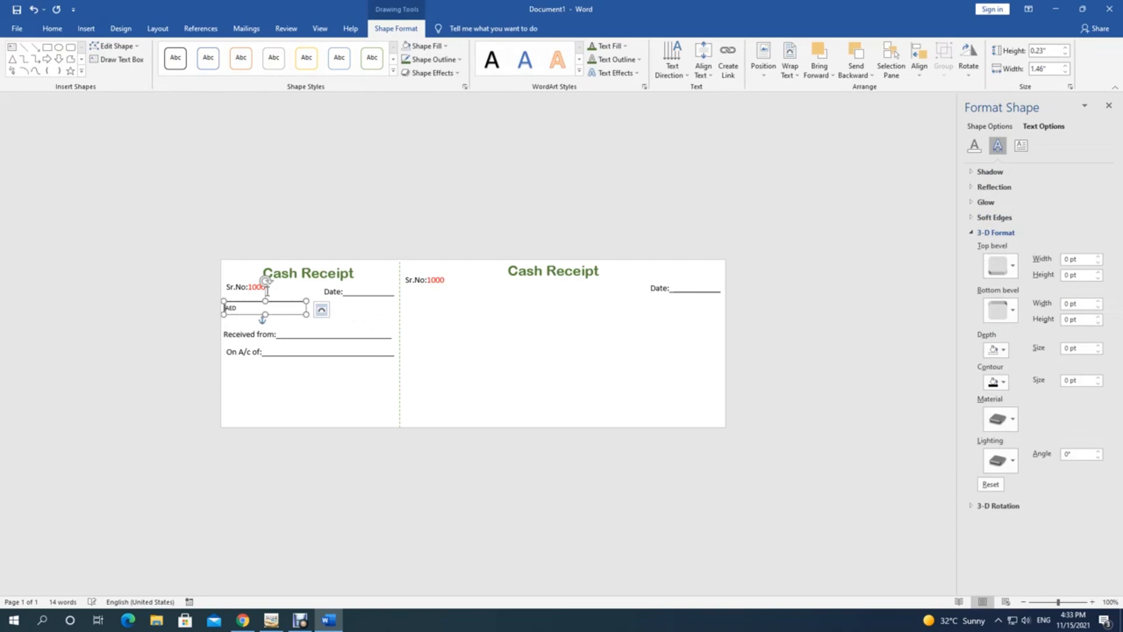
# Step: Apply a green font colour to all page content and begin typing the company name
pyautogui.click(315, 379)
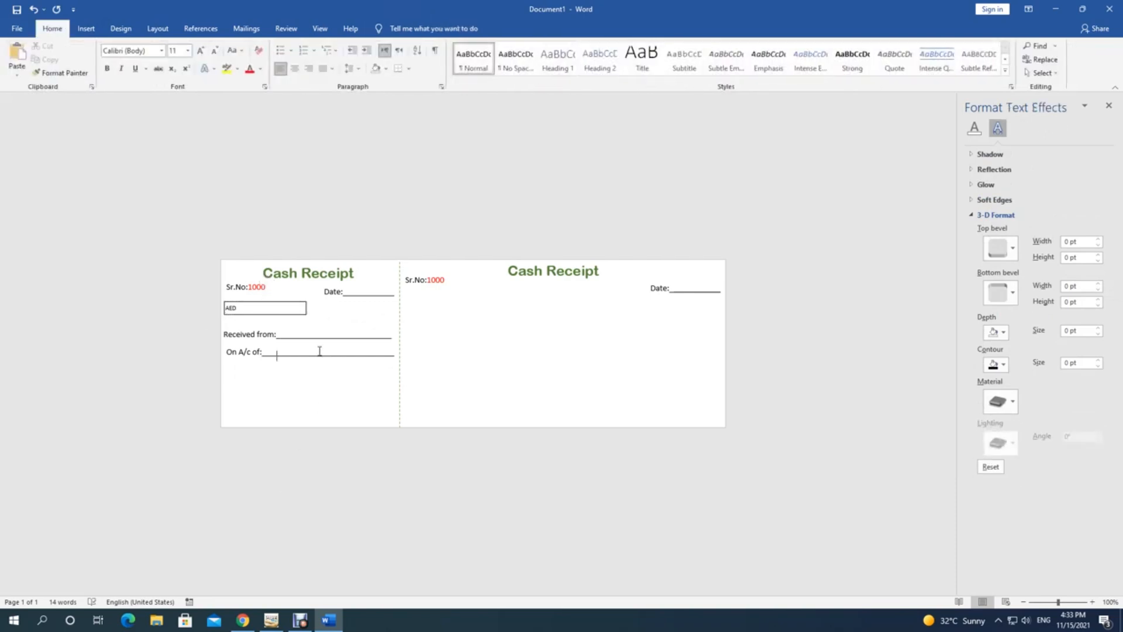
pyautogui.click(300, 313)
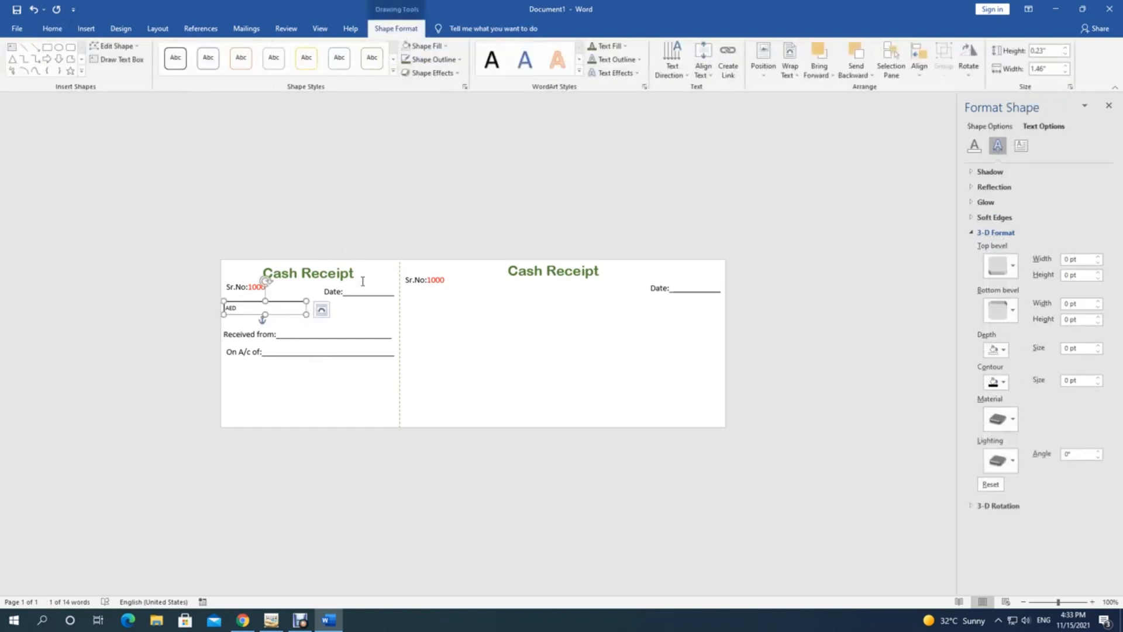
pyautogui.click(338, 291)
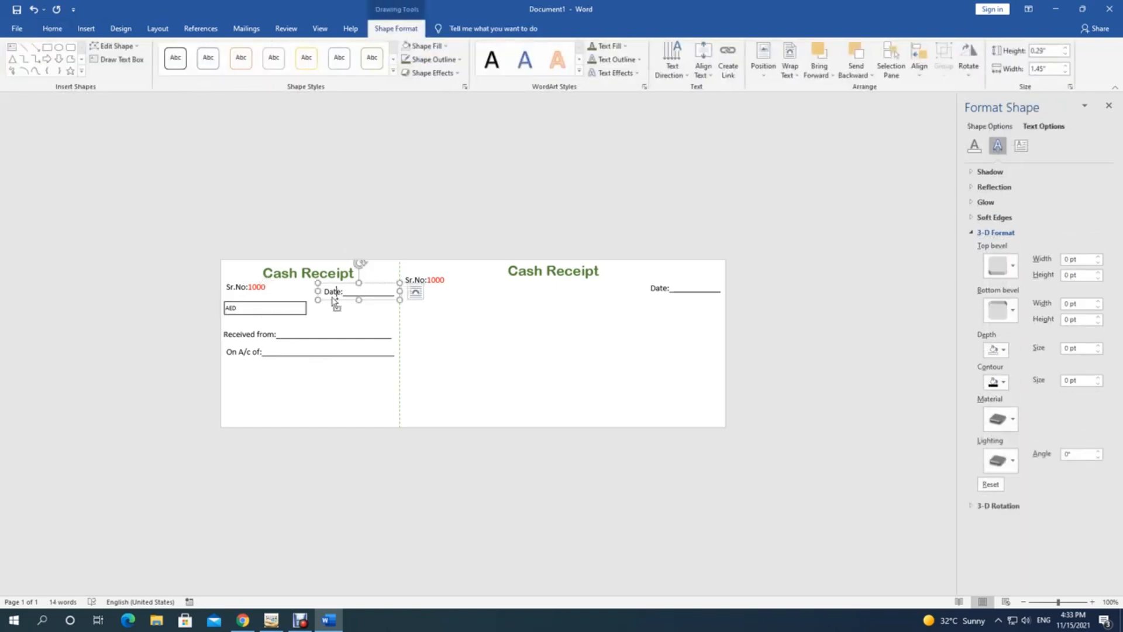
pyautogui.tripleClick(274, 338)
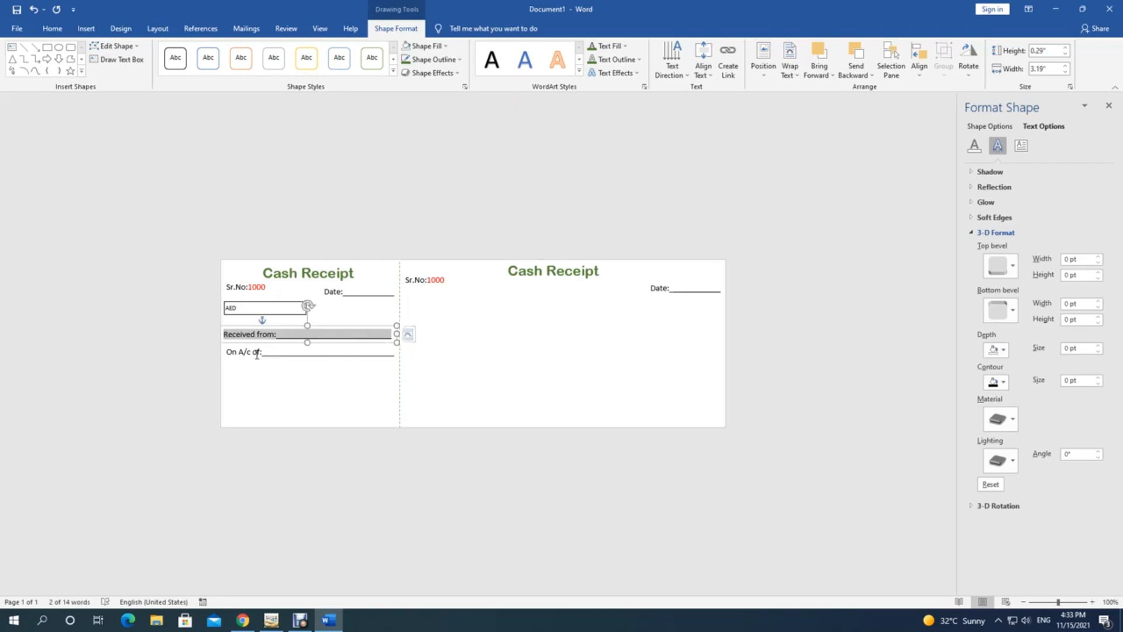
pyautogui.rightClick(262, 367)
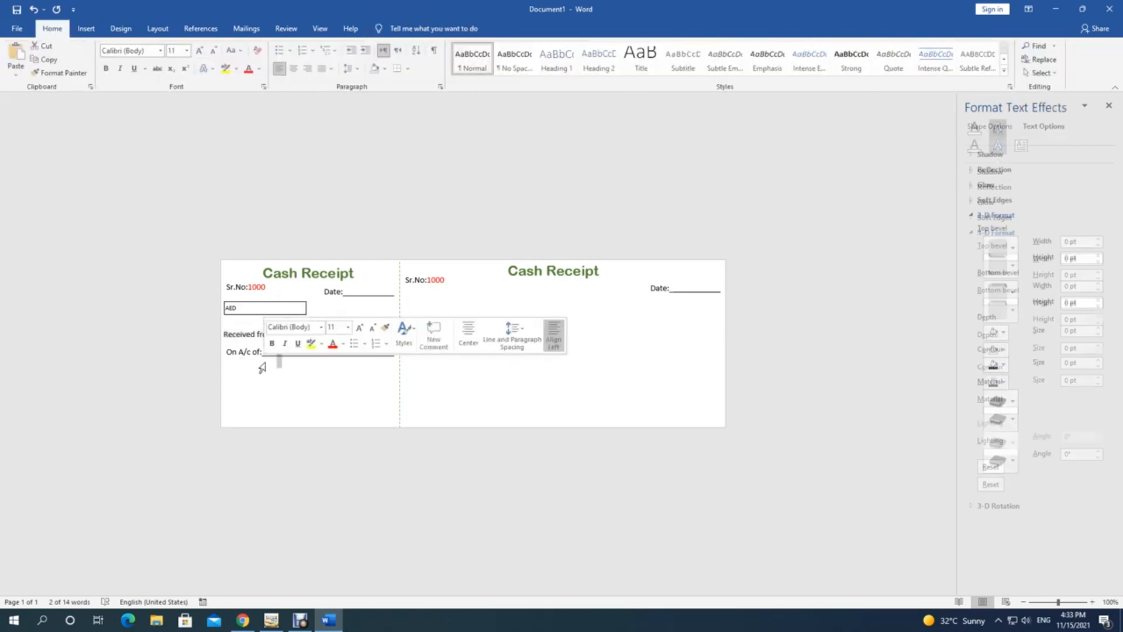
pyautogui.hotkey('ctrl', 'a')
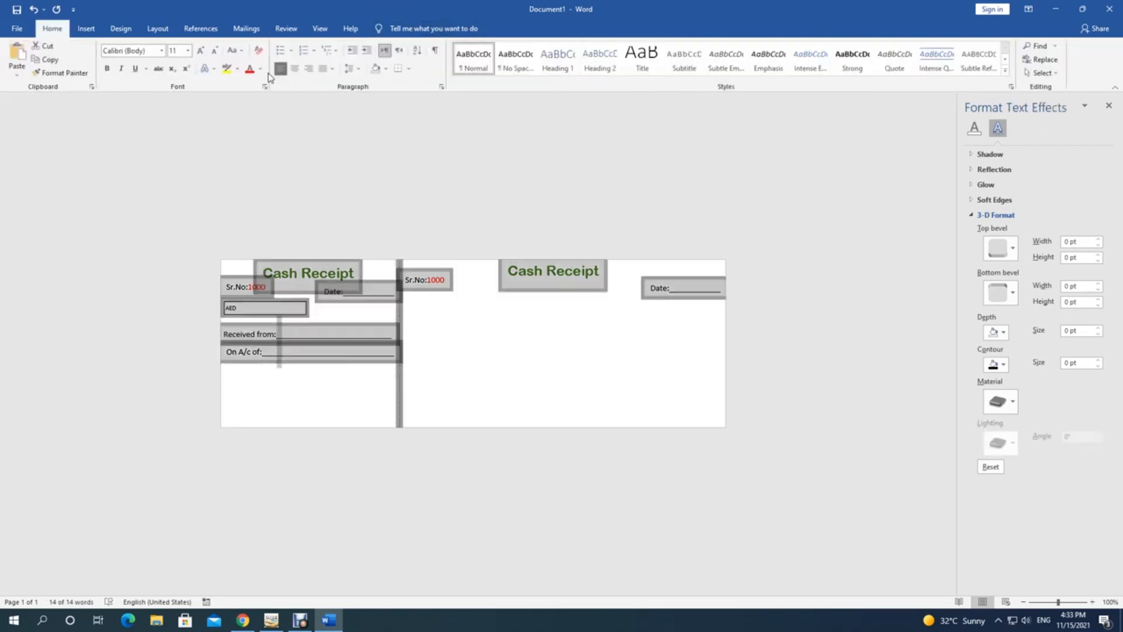
pyautogui.click(261, 69)
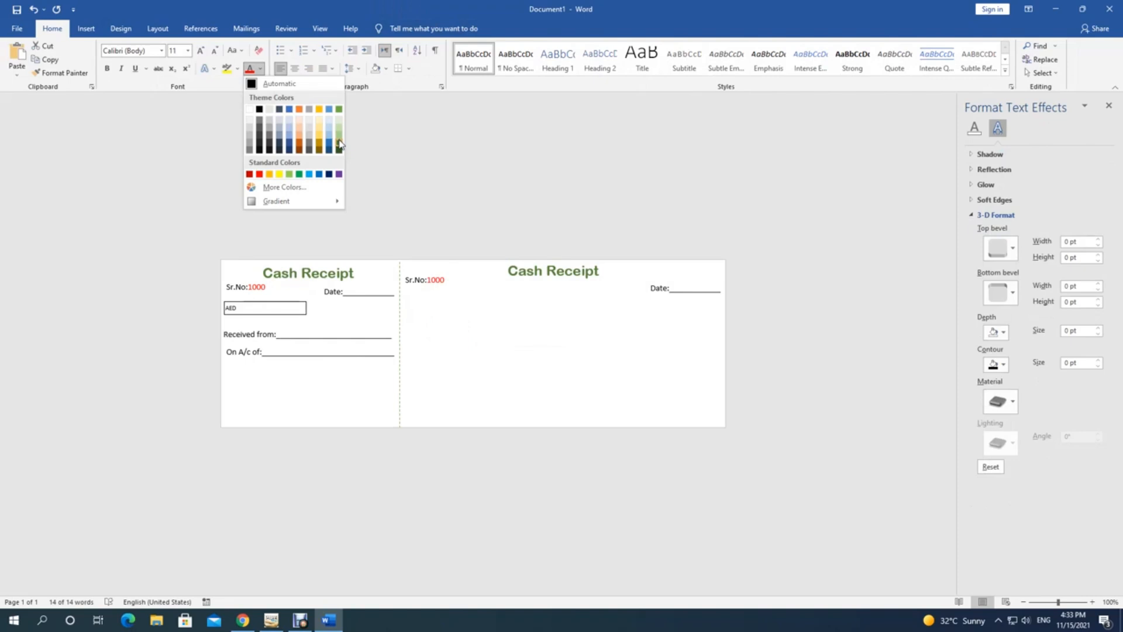
pyautogui.click(340, 144)
pyautogui.click(321, 393)
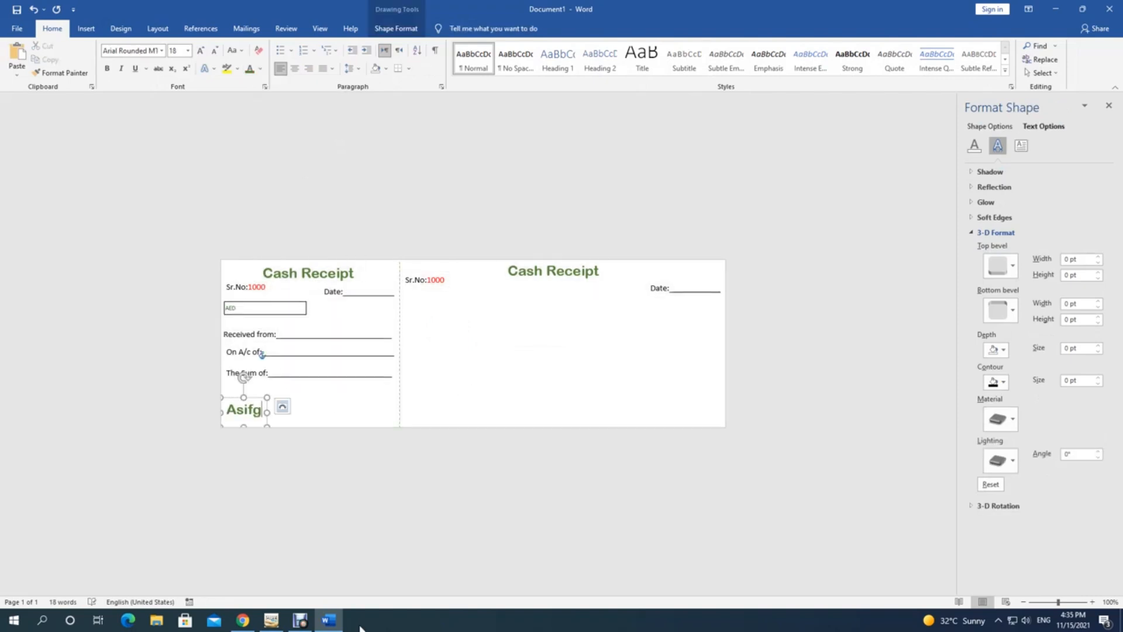
pyautogui.write('ee')
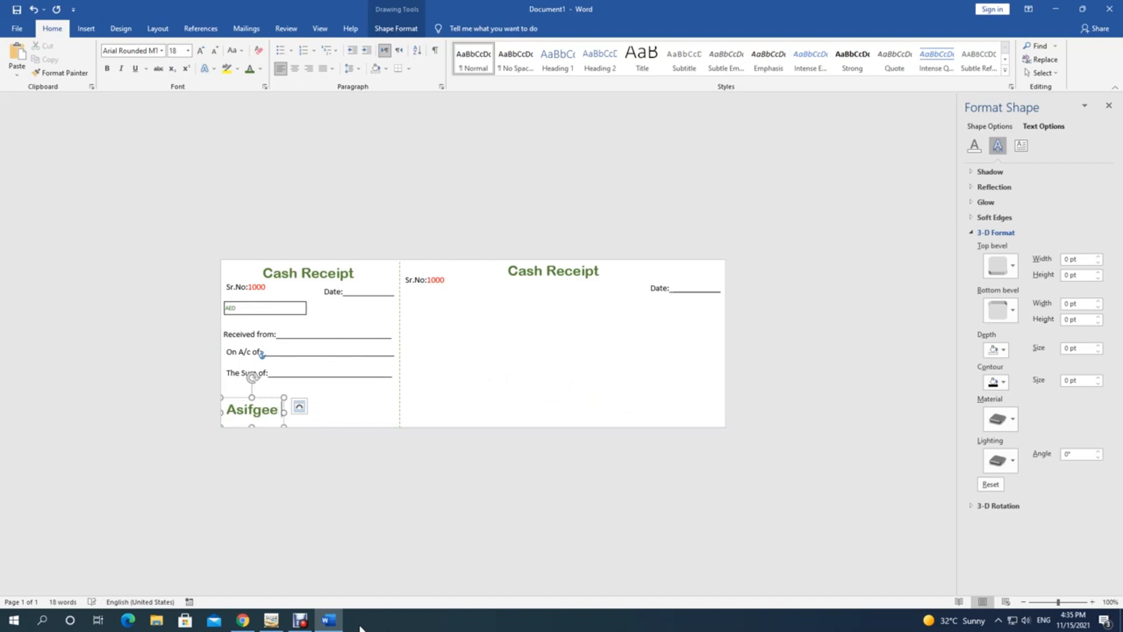
# Step: Finish the company name with 'LLC', make it italic 12 pt, and copy it rightward
pyautogui.write('LLC')
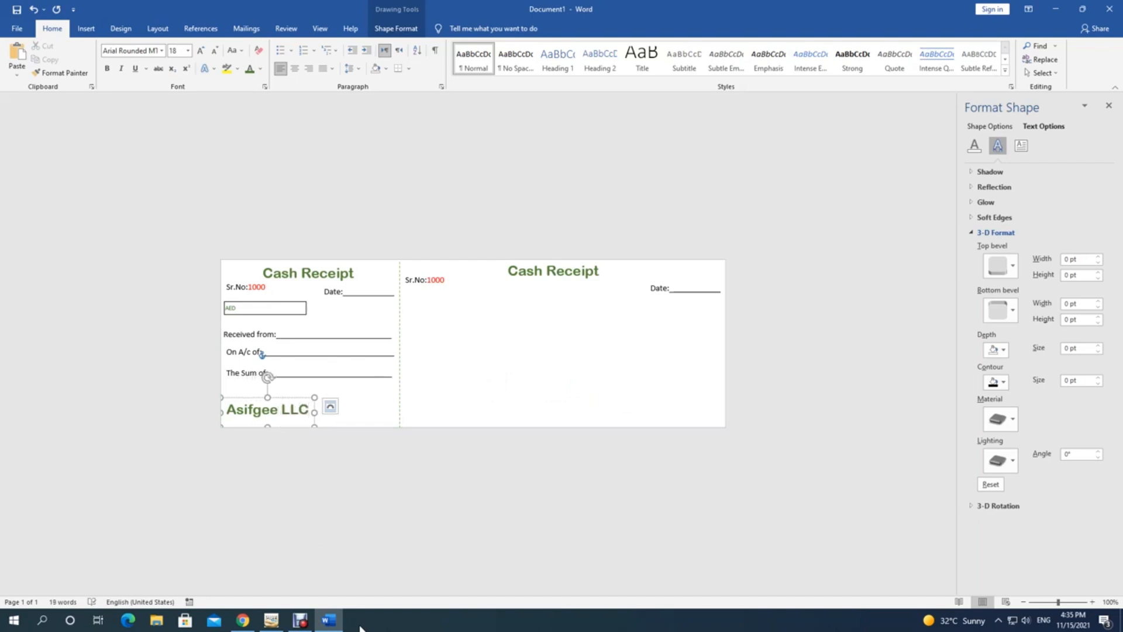
pyautogui.click(359, 412)
pyautogui.click(258, 419)
pyautogui.click(121, 68)
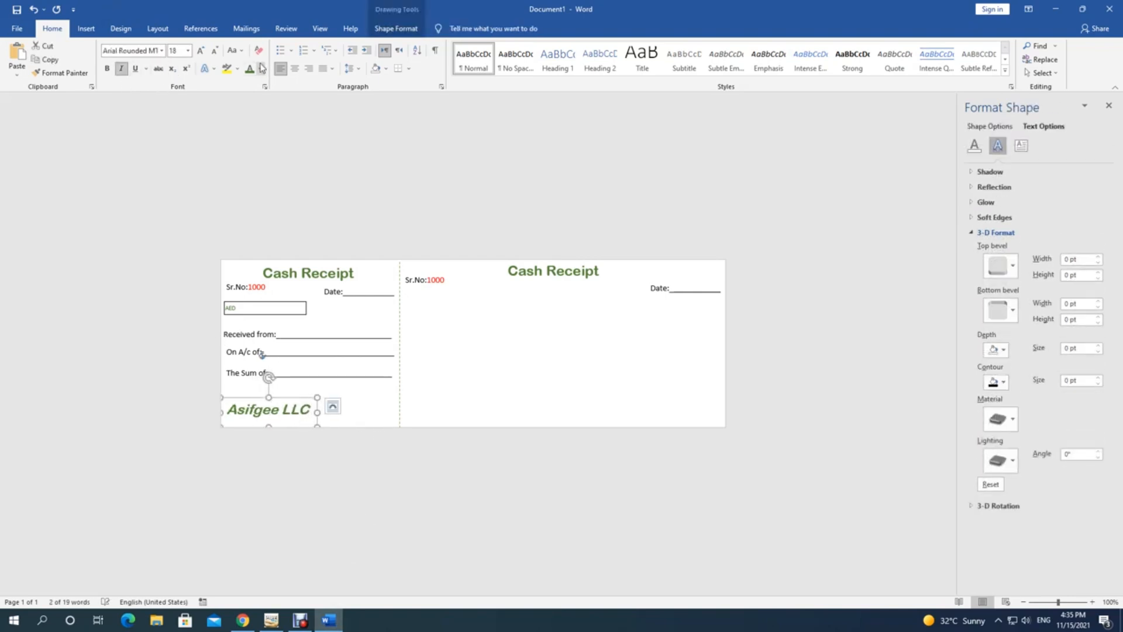
pyautogui.click(216, 51)
pyautogui.click(216, 51)
pyautogui.click(215, 51)
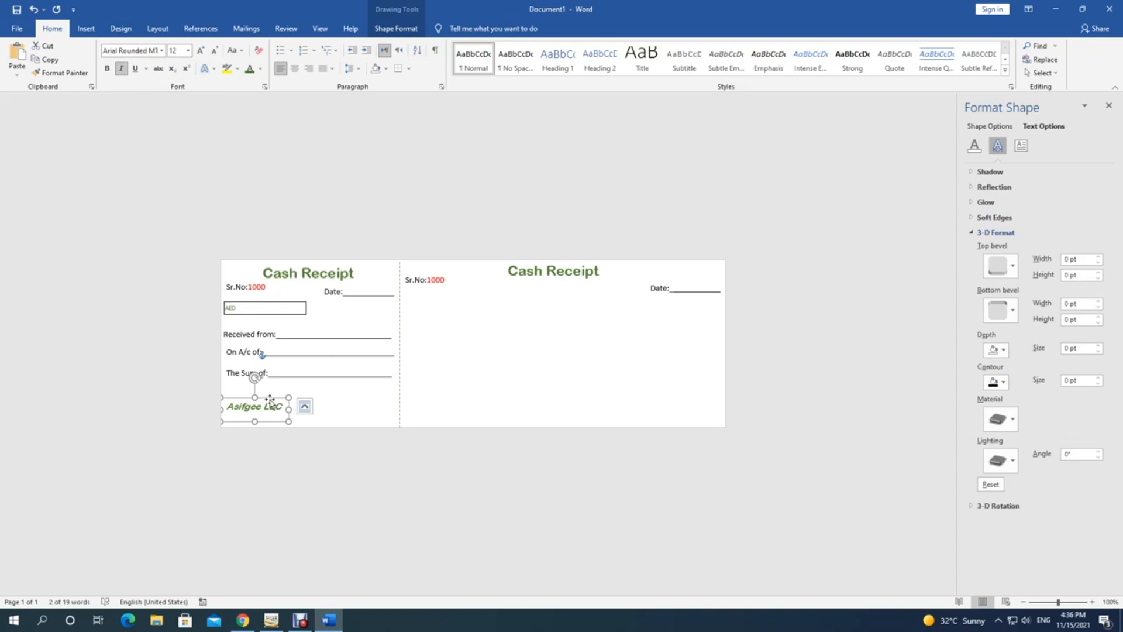
pyautogui.moveTo(270, 401); pyautogui.dragTo(381, 408)
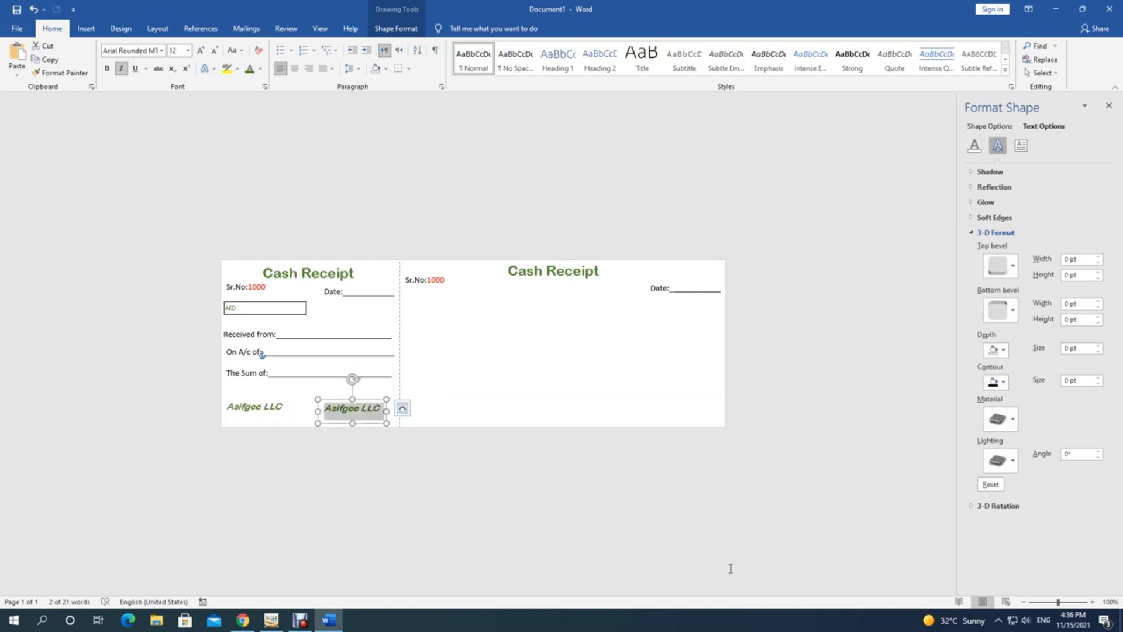
# Step: Retype the copy as 'Signature' and add a 9 pt 'Tel.' line under the company name
pyautogui.write('Si')
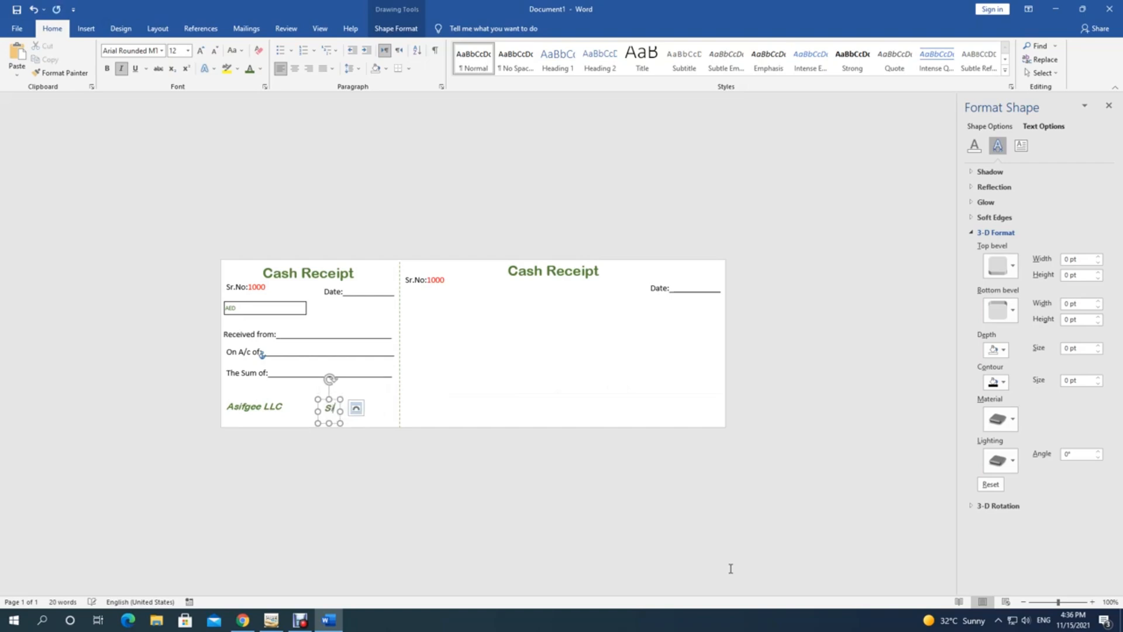
pyautogui.write('gnature')
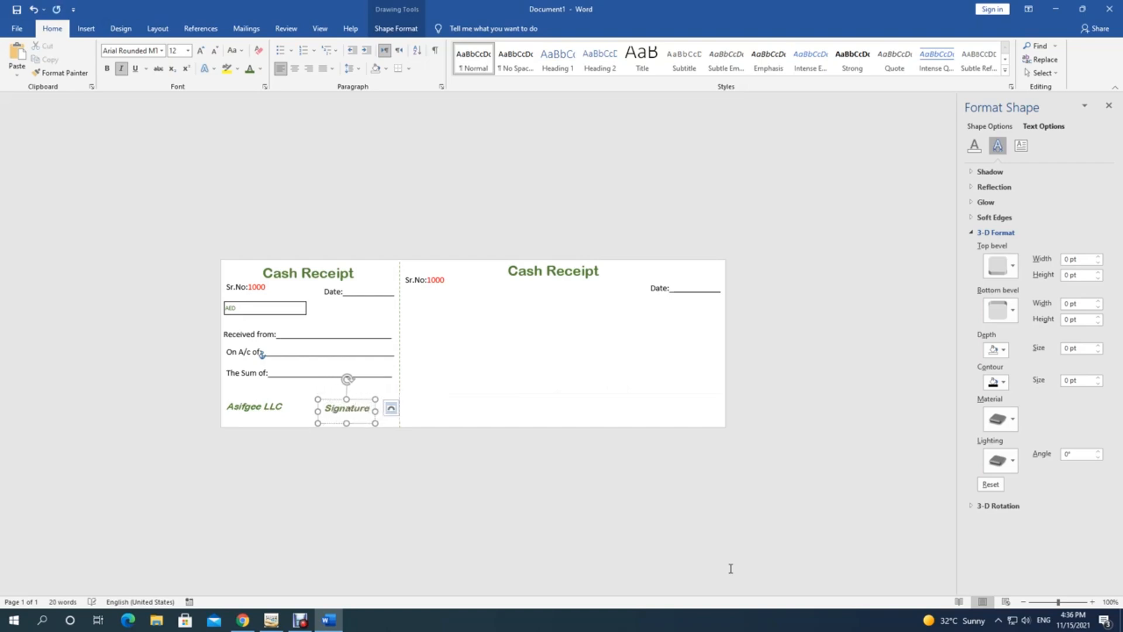
pyautogui.click(273, 407)
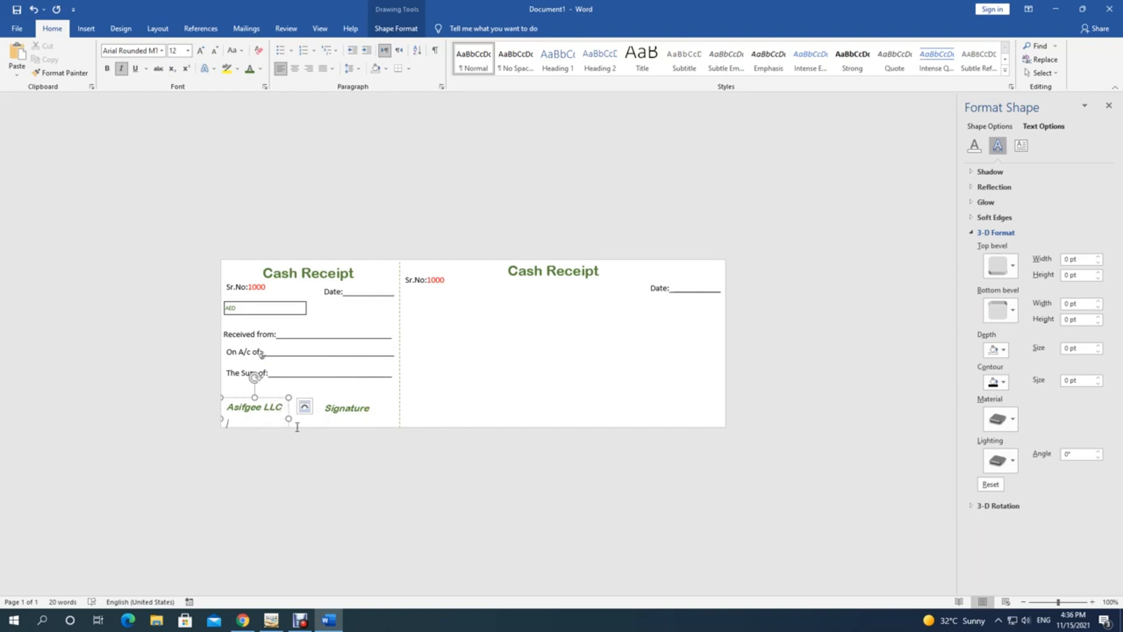
pyautogui.write('Tel.')
pyautogui.write('.')
pyautogui.press('Return')
pyautogui.moveTo(231, 419); pyautogui.dragTo(278, 458)
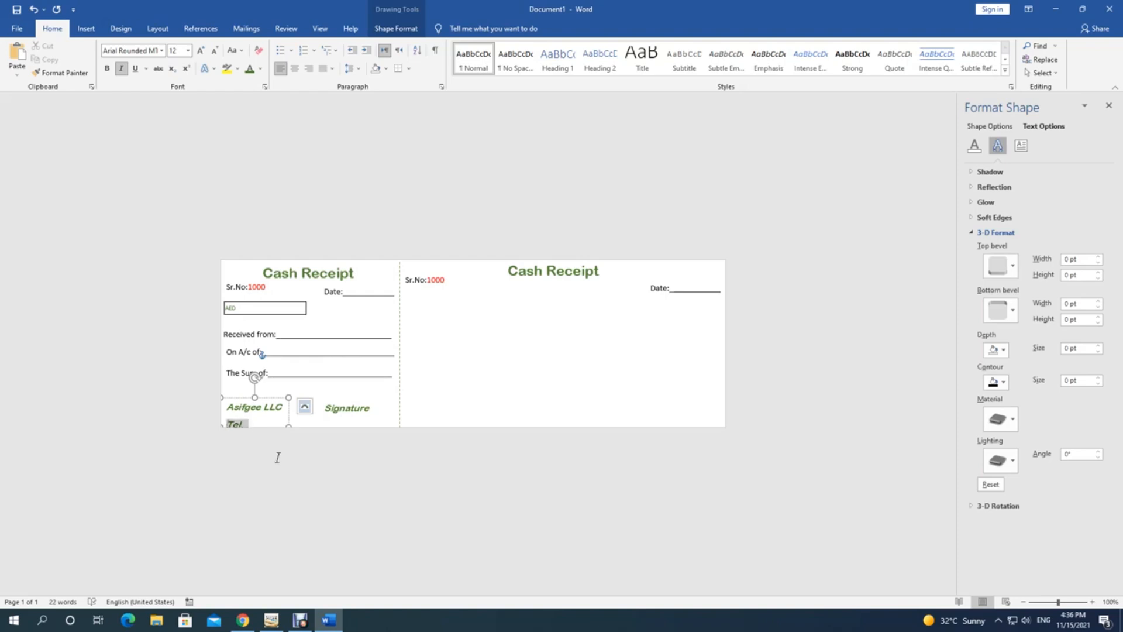
pyautogui.click(215, 54)
pyautogui.click(215, 52)
pyautogui.click(216, 53)
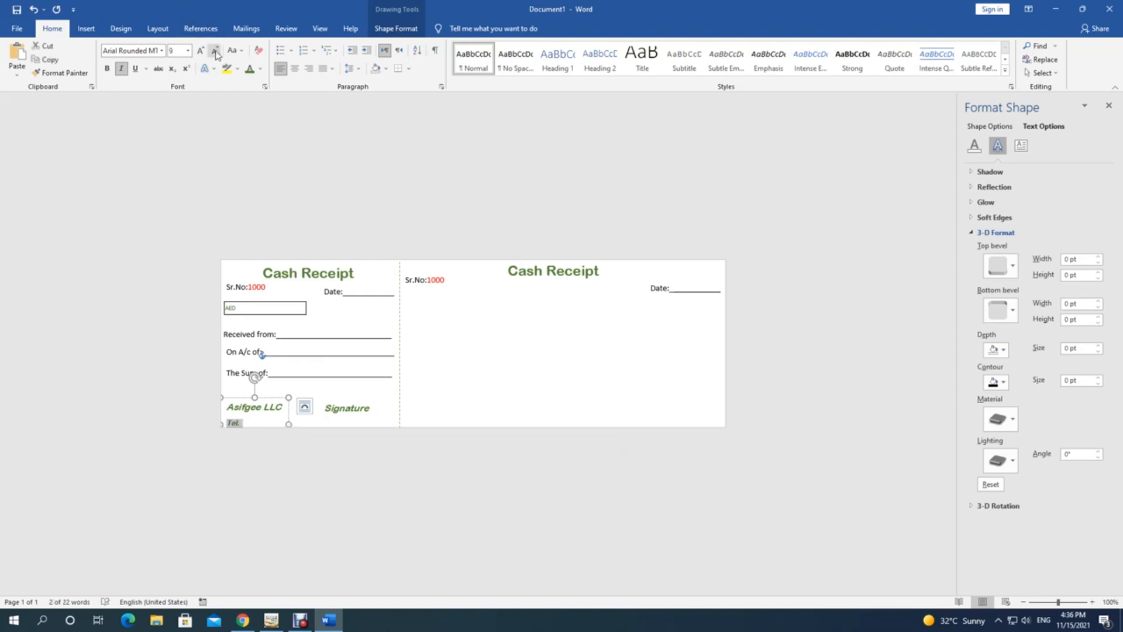
# Step: Review the company name box's position and wrapping in Layout options, then widen it rightward
pyautogui.rightClick(240, 399)
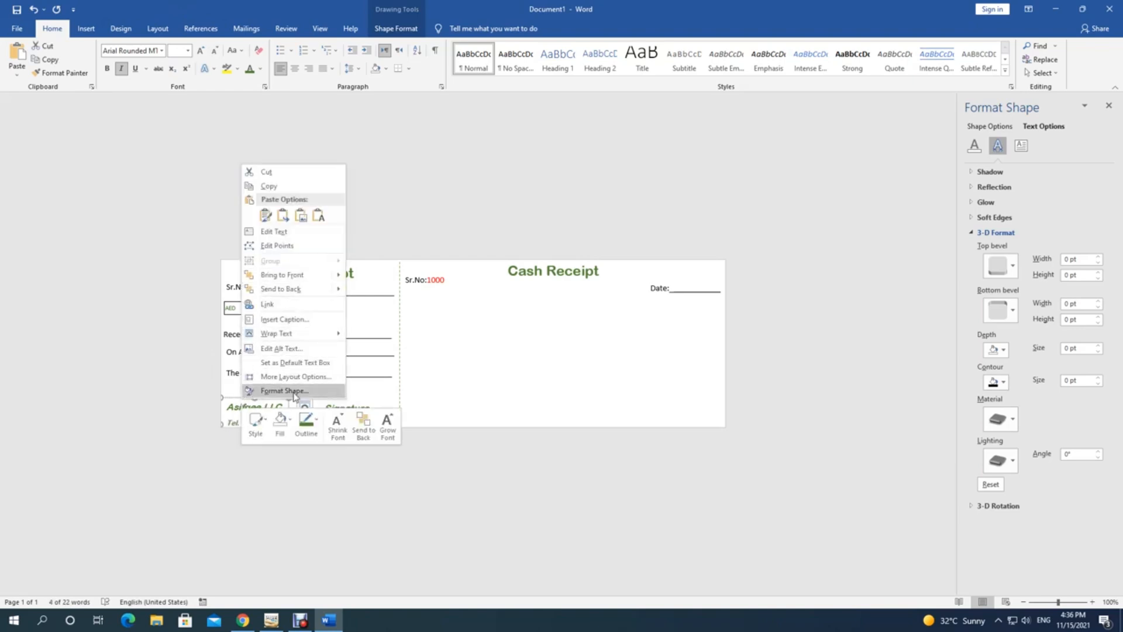
pyautogui.moveTo(304, 337)
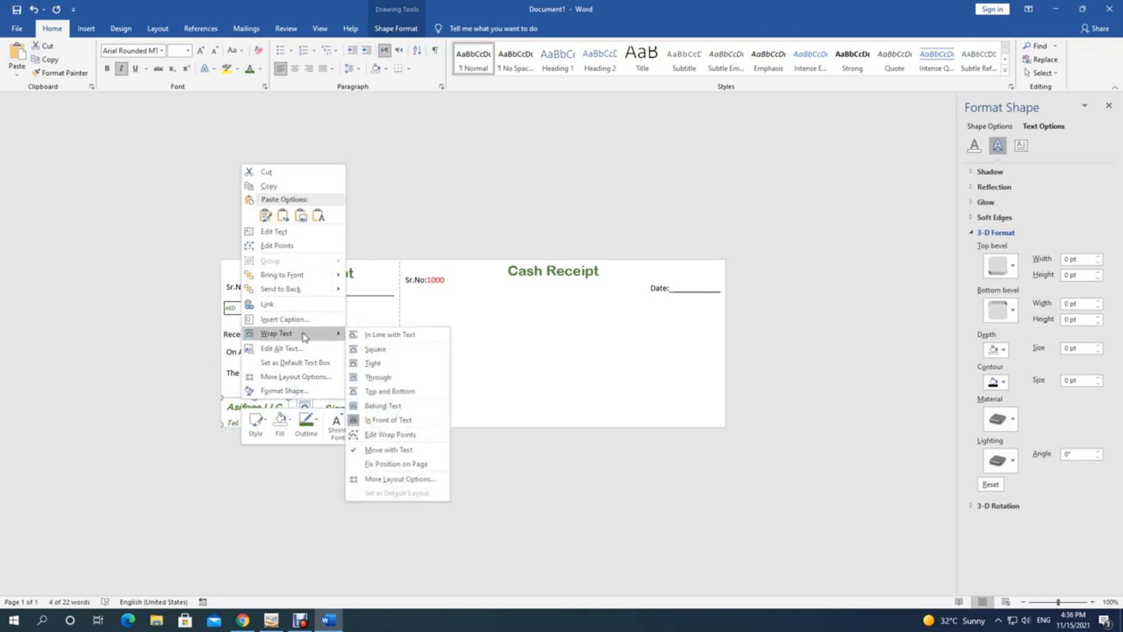
pyautogui.click(300, 379)
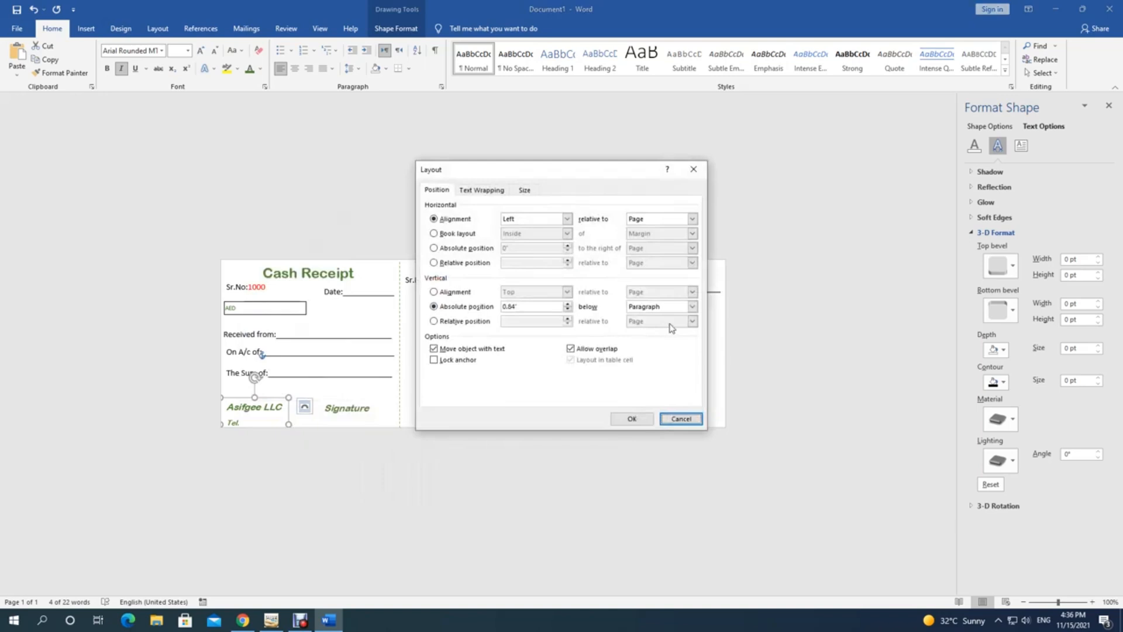
pyautogui.click(693, 307)
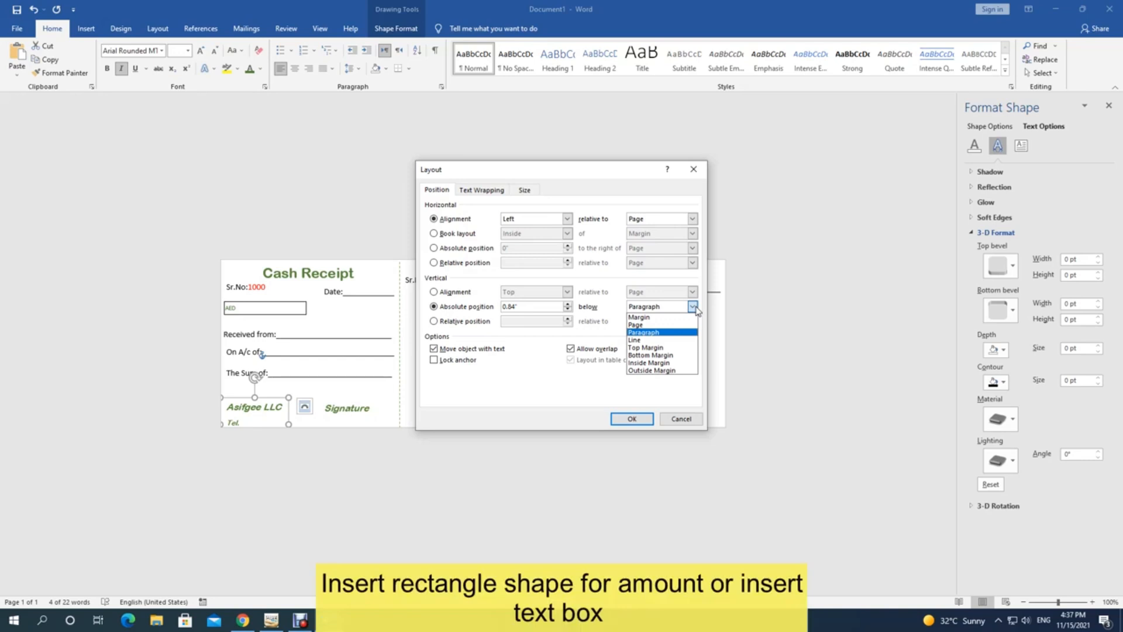
pyautogui.click(488, 190)
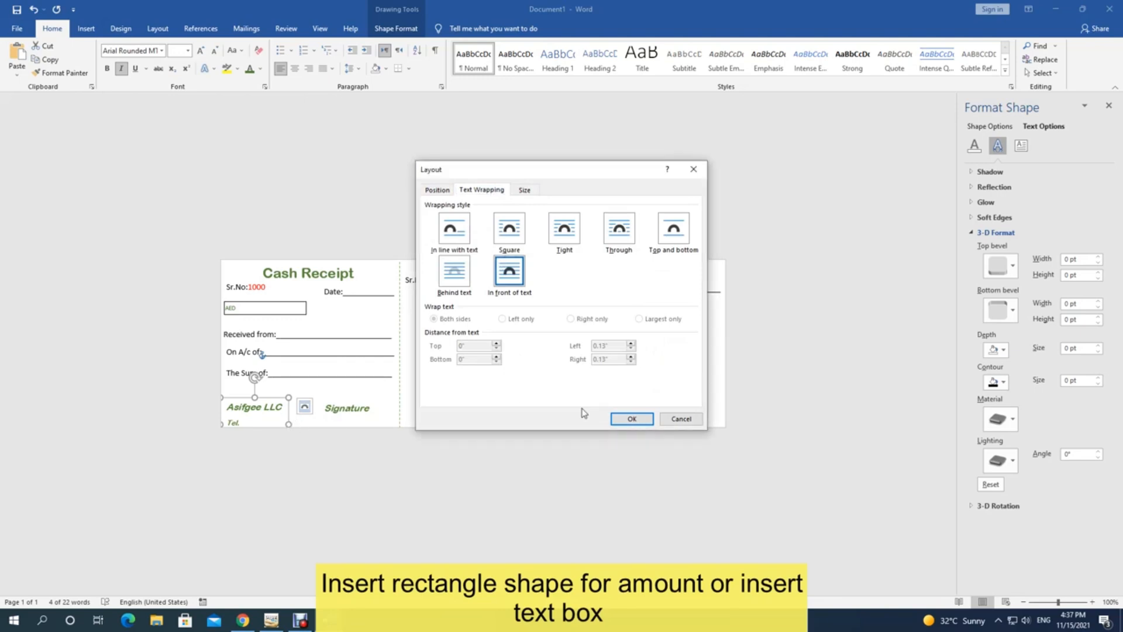
pyautogui.click(632, 419)
pyautogui.moveTo(288, 424); pyautogui.dragTo(319, 420)
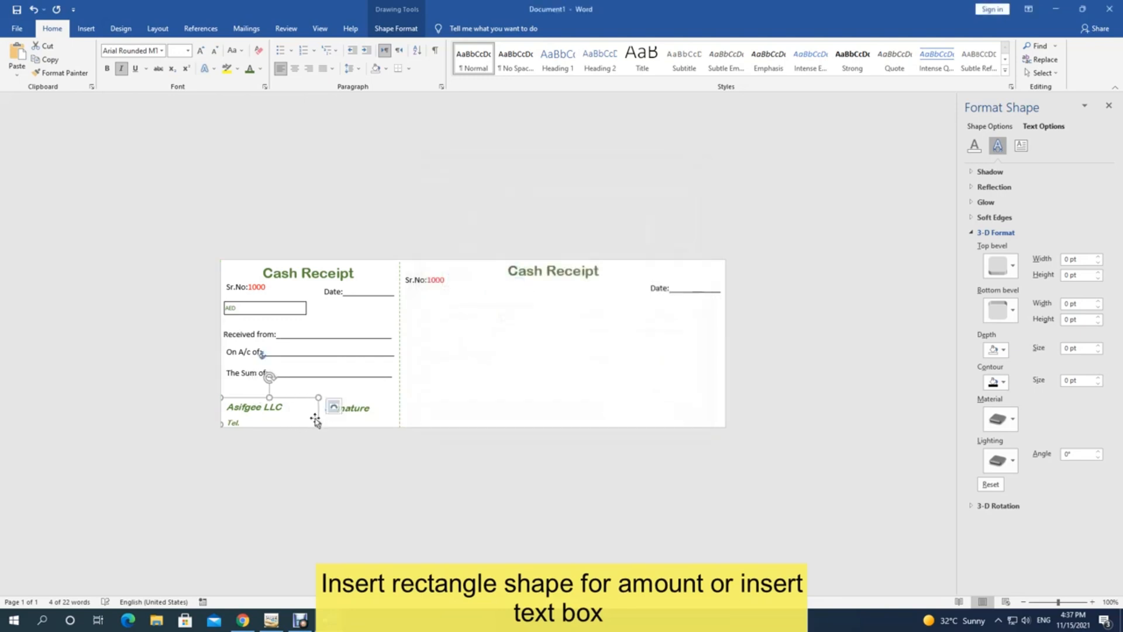
# Step: Nudge the company box up and add an '/Address' line after Tel
pyautogui.moveTo(254, 398); pyautogui.dragTo(253, 390)
pyautogui.click(247, 412)
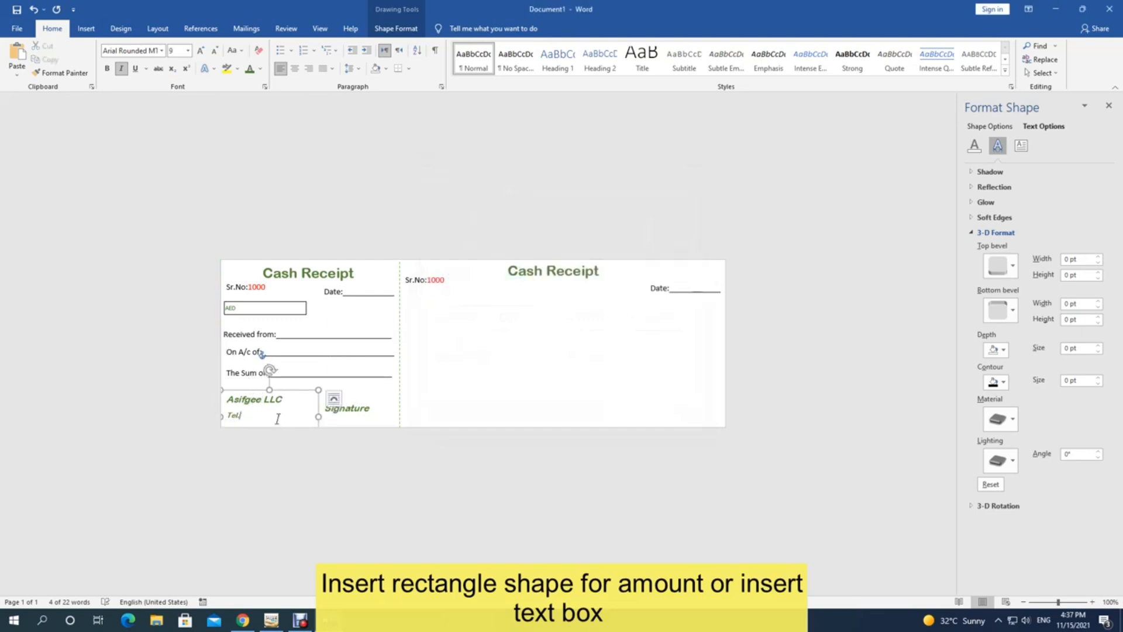
pyautogui.write('/Address')
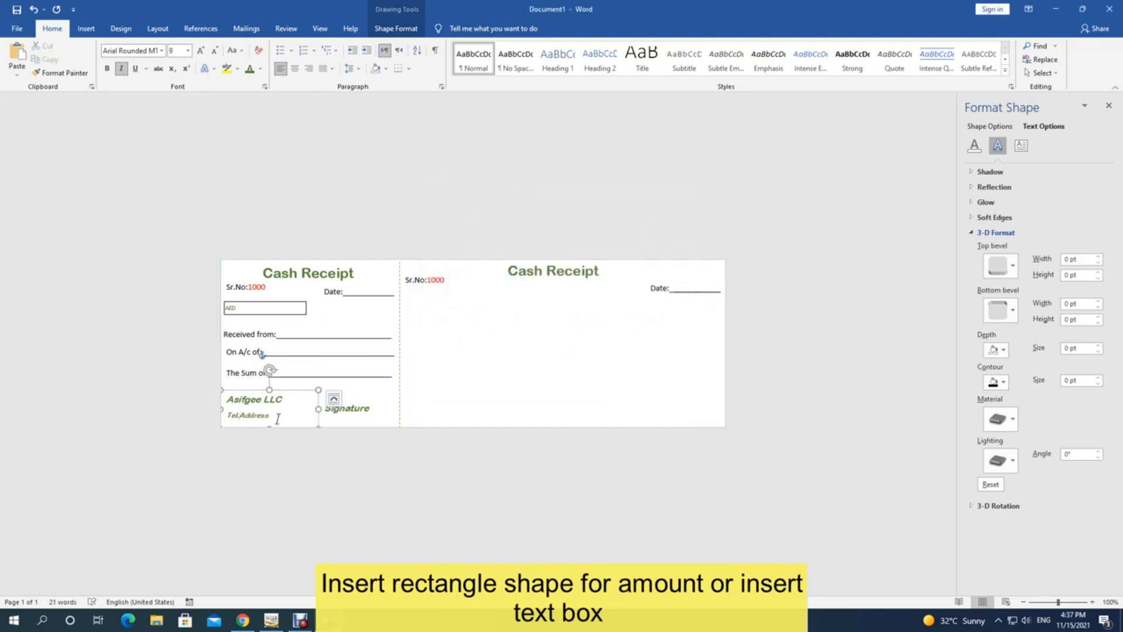
pyautogui.press('Return')
# Step: Give the company box lines single spacing with no extra space between paragraphs
pyautogui.moveTo(237, 417); pyautogui.dragTo(248, 436)
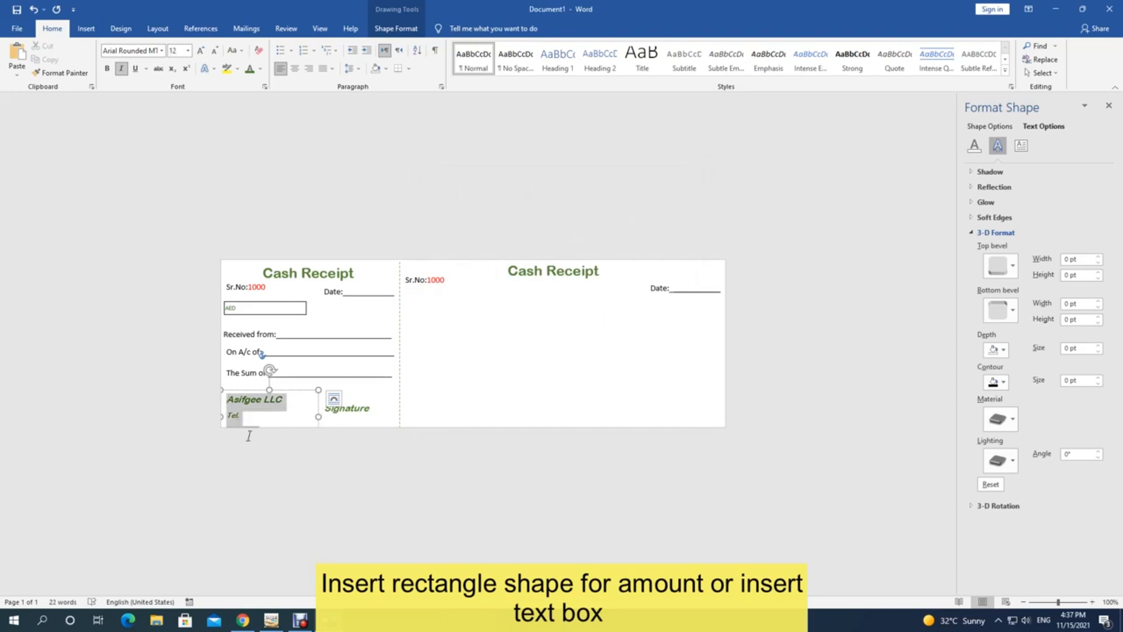
pyautogui.rightClick(242, 413)
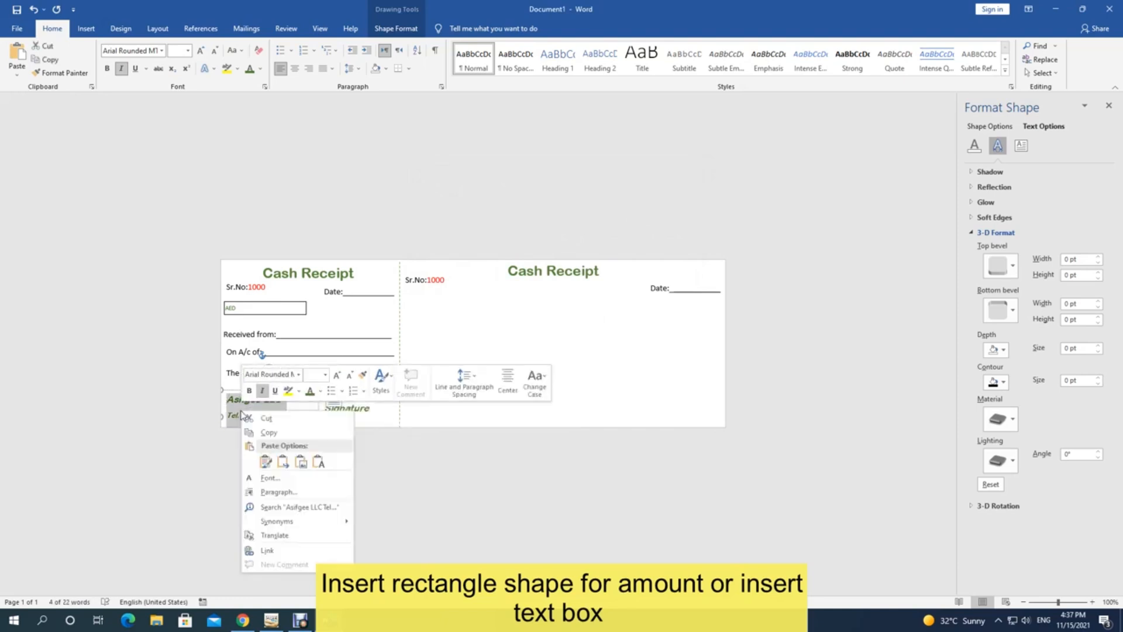
pyautogui.click(280, 492)
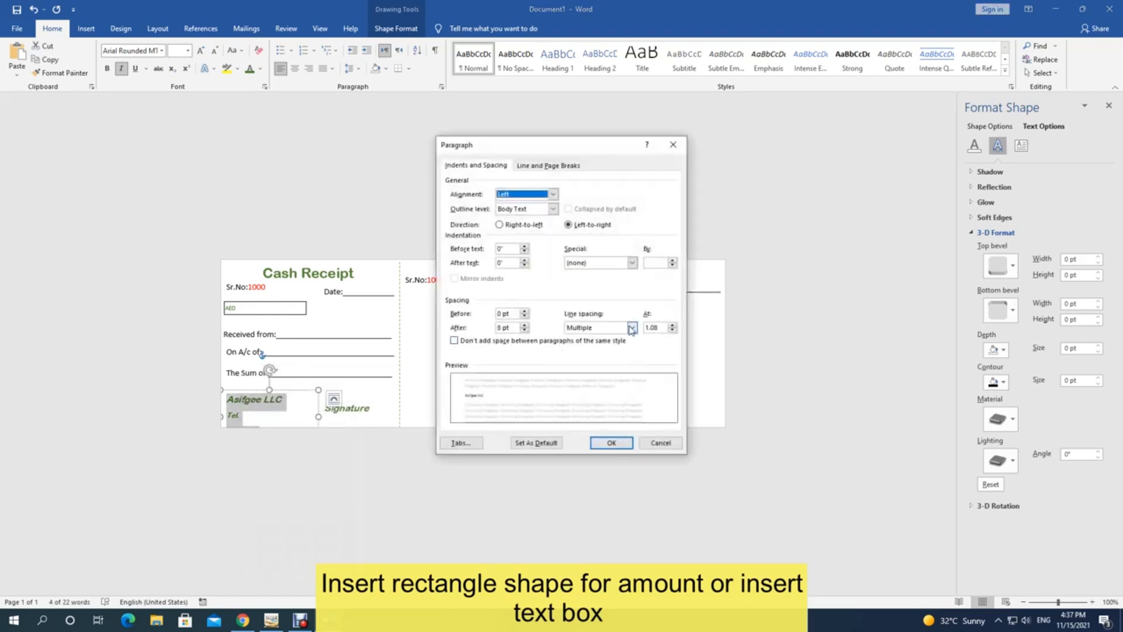
pyautogui.click(632, 327)
pyautogui.click(584, 345)
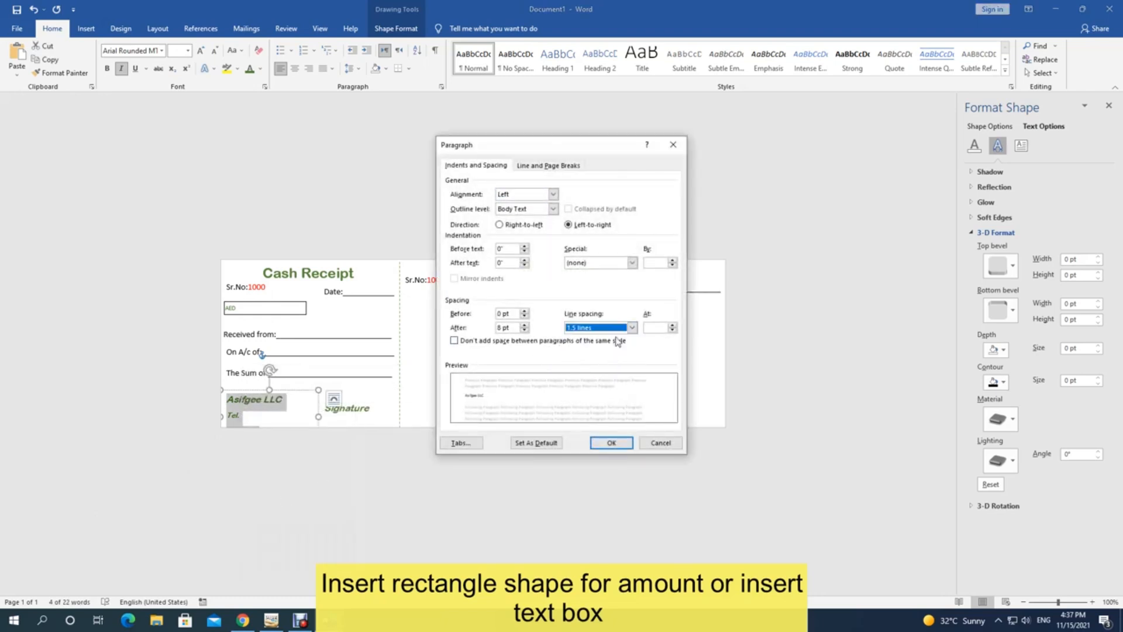
pyautogui.click(468, 342)
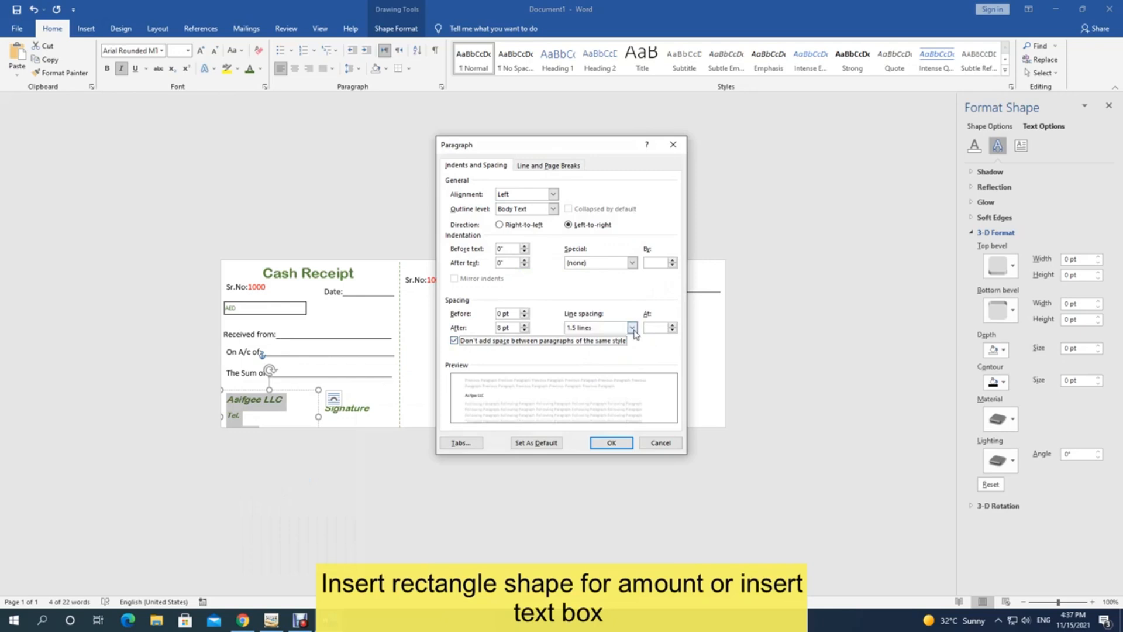
pyautogui.click(631, 327)
pyautogui.click(590, 337)
pyautogui.click(612, 443)
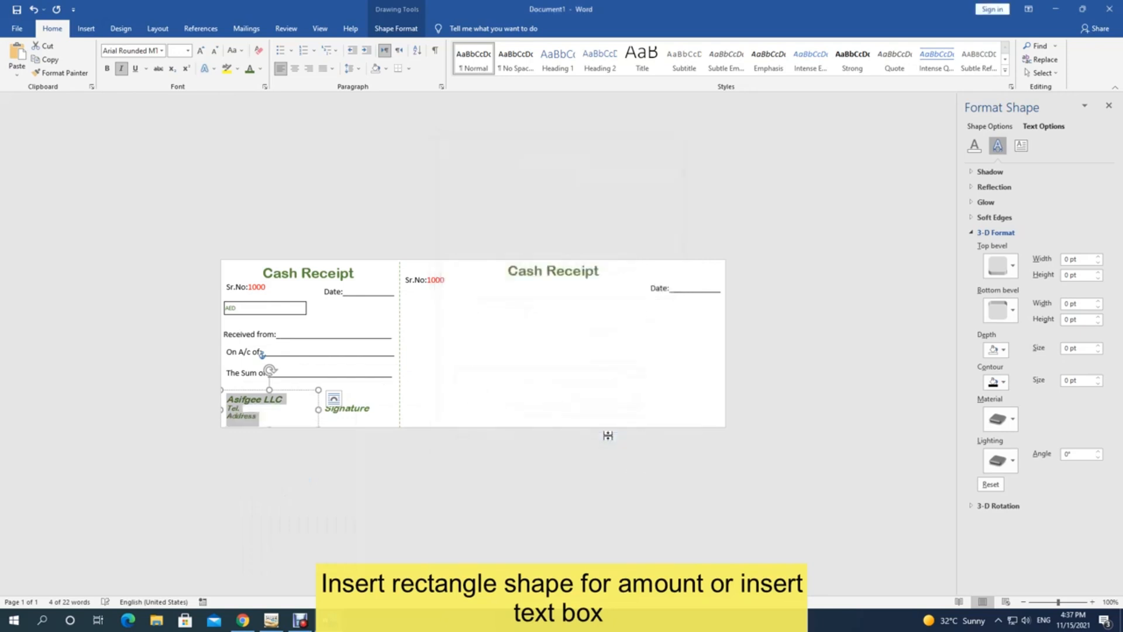
pyautogui.click(304, 421)
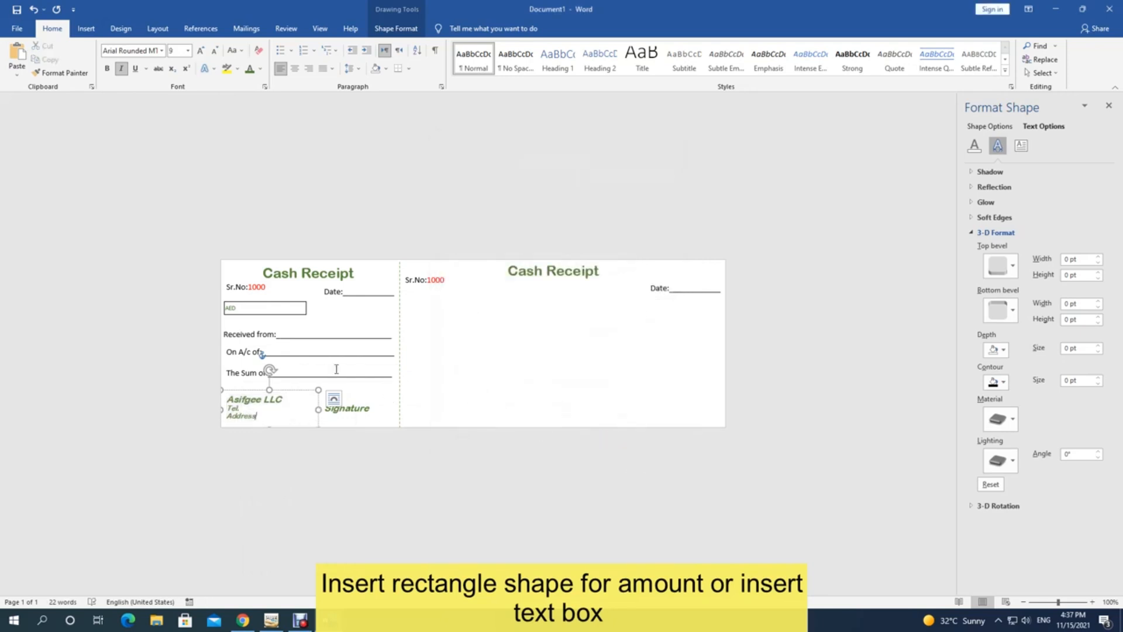
pyautogui.click(243, 329)
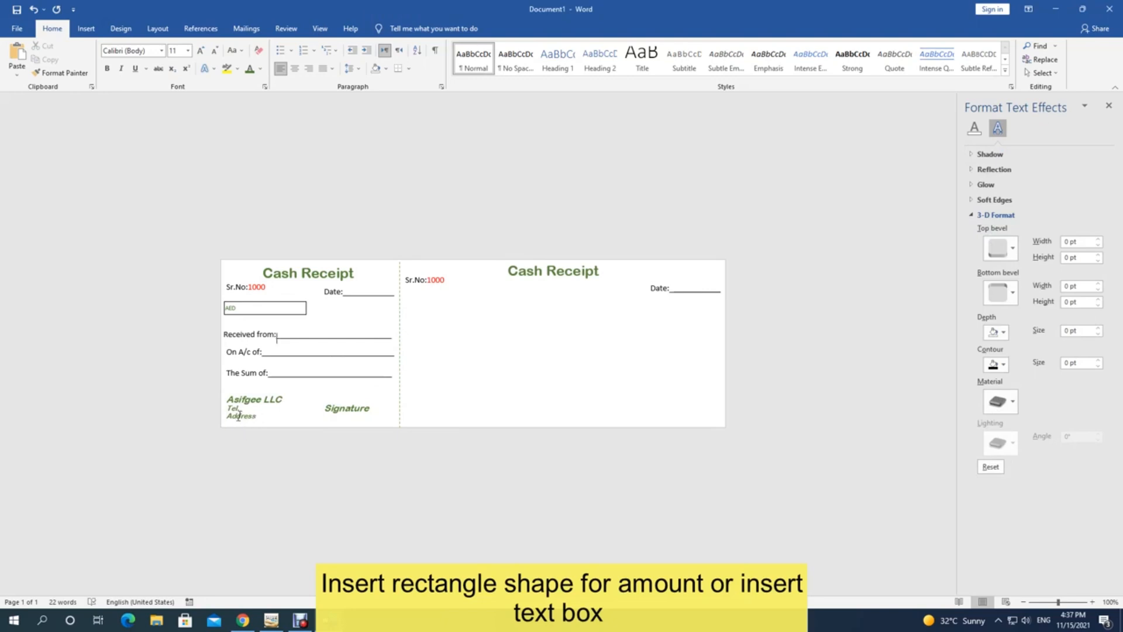
# Step: Move the Tel. line below the address line in the company box
pyautogui.click(232, 410)
pyautogui.tripleClick(228, 407)
pyautogui.hotkey('ctrl', 'c')
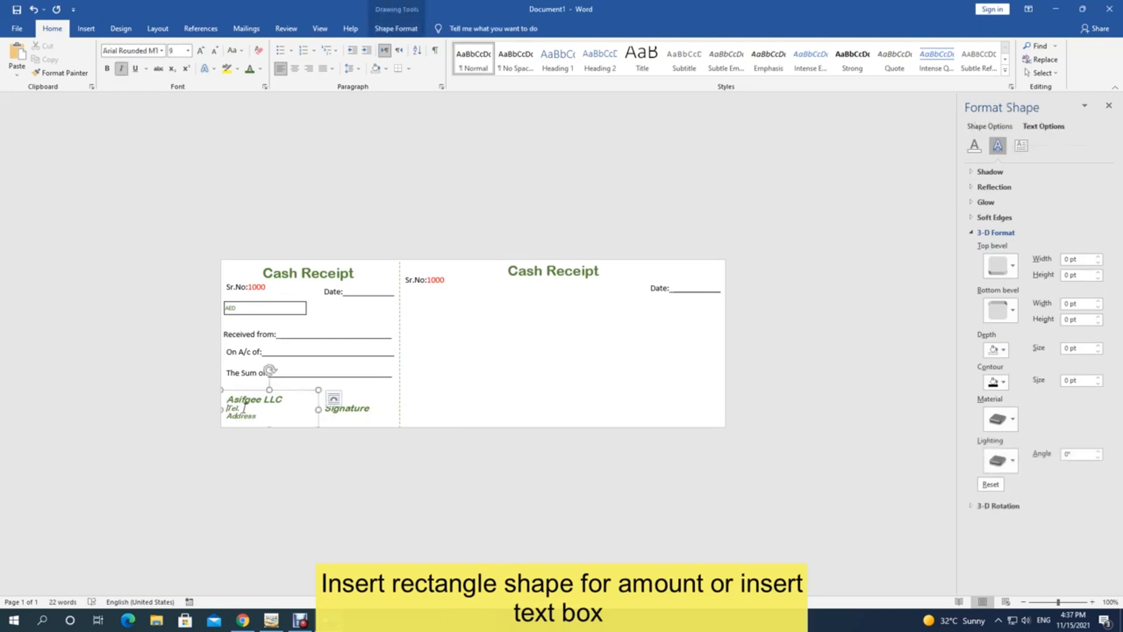
pyautogui.press('Delete')
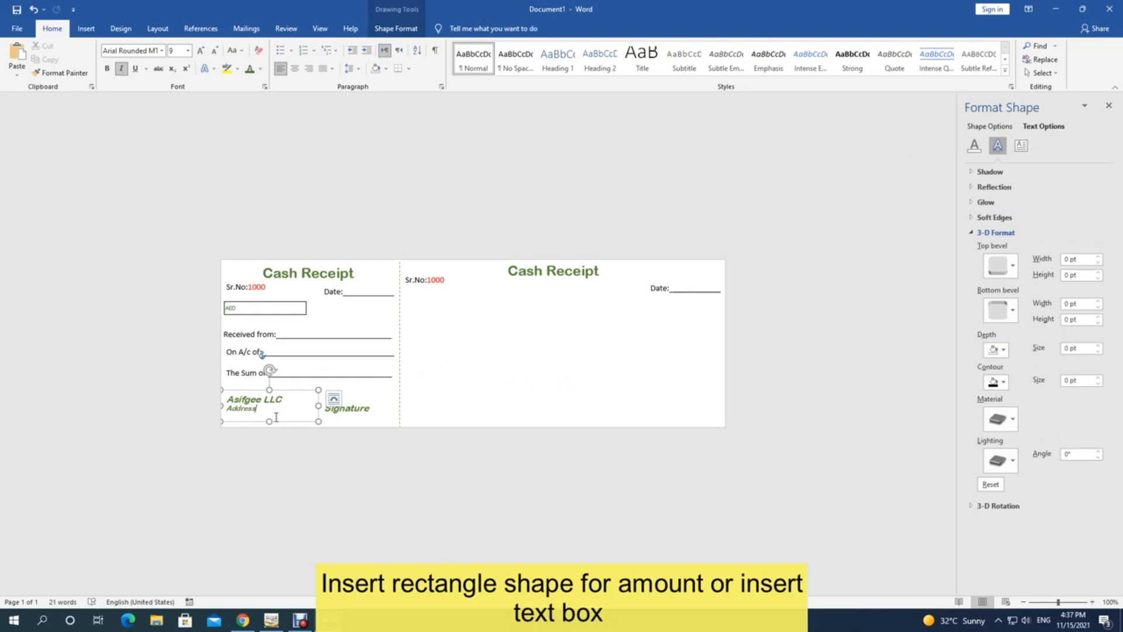
pyautogui.press('Return')
pyautogui.hotkey('ctrl', 'v')
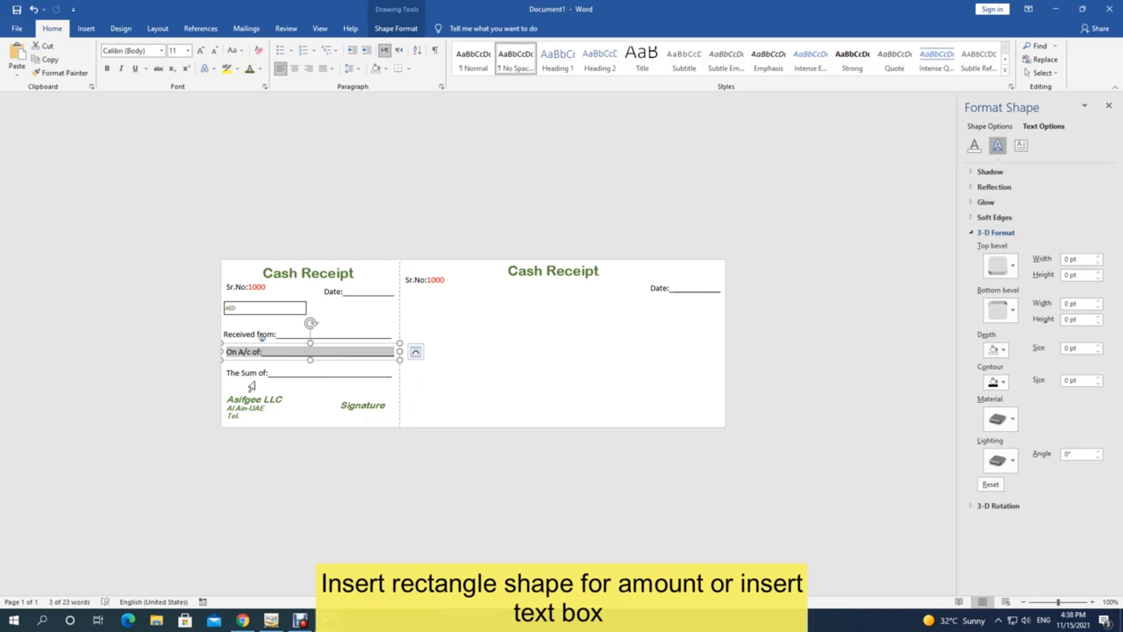
# Step: Paste a copy of the AED amount box onto the right-hand receipt
pyautogui.keyDown('shift'); pyautogui.click(302, 379); pyautogui.keyUp('shift')
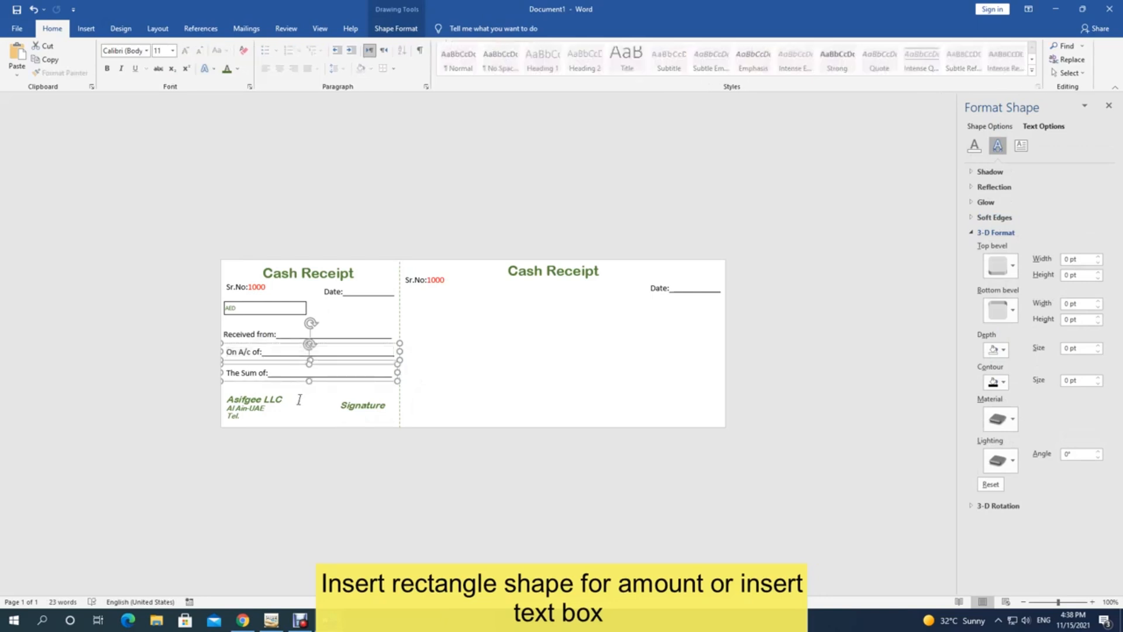
pyautogui.click(109, 315)
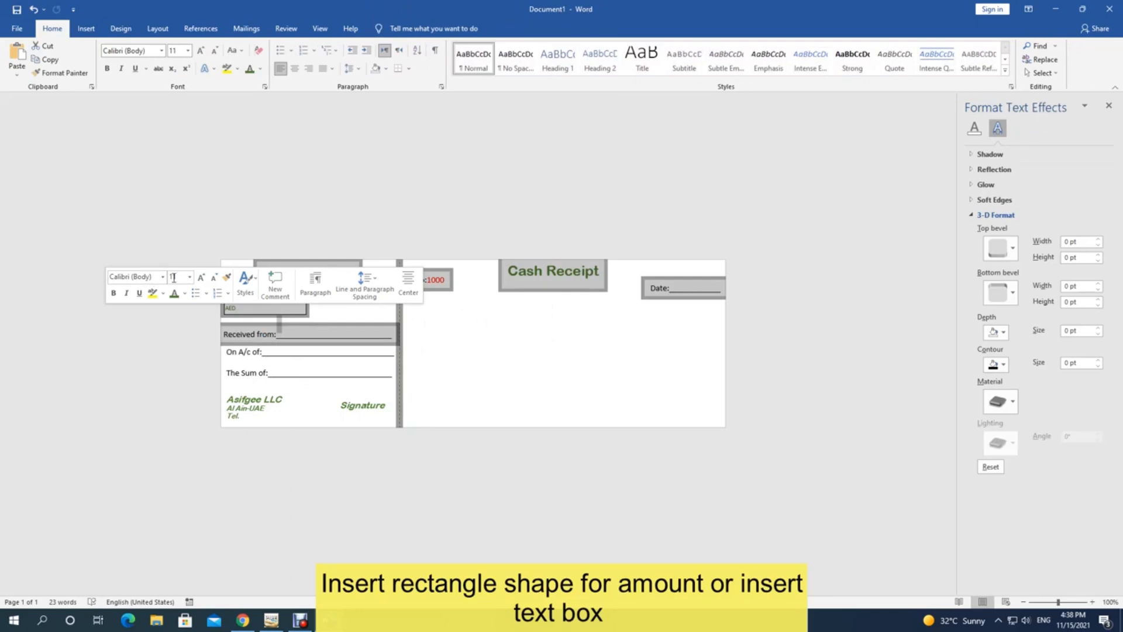
pyautogui.click(375, 315)
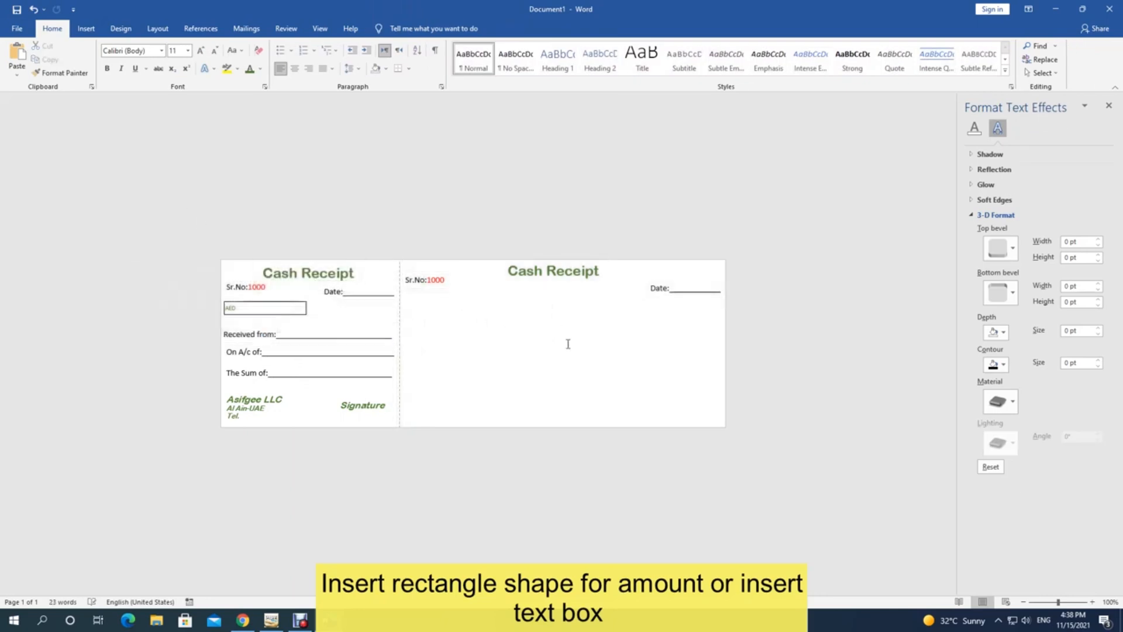
pyautogui.hotkey('ctrl', 'v')
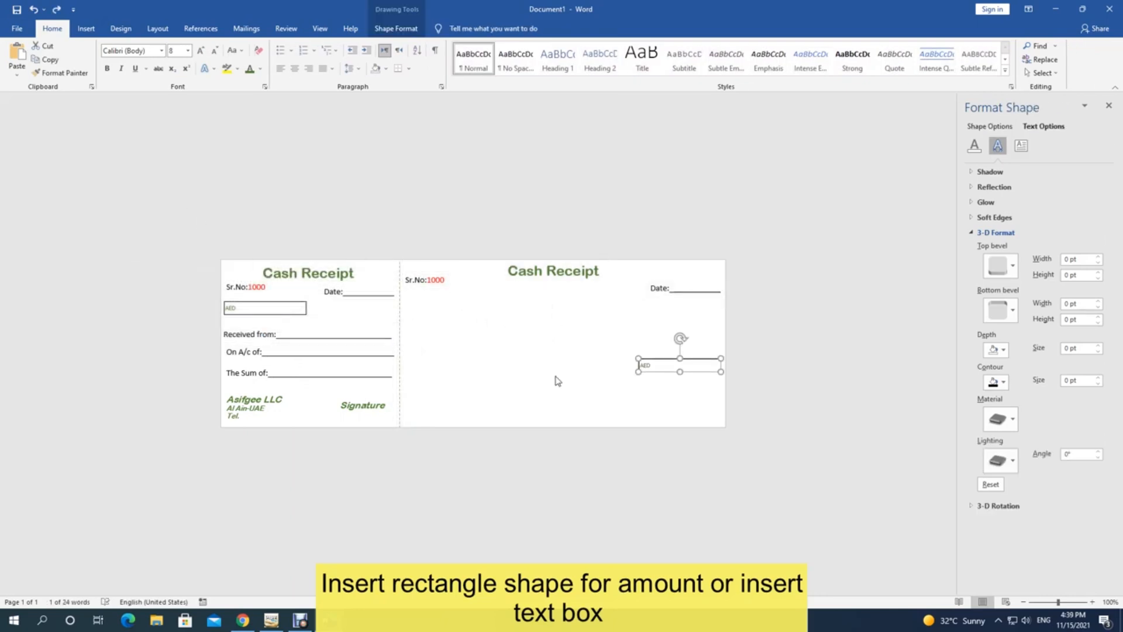
# Step: Duplicate the Received from, On A/c of and The Sum of boxes onto the right receipt
pyautogui.click(279, 332)
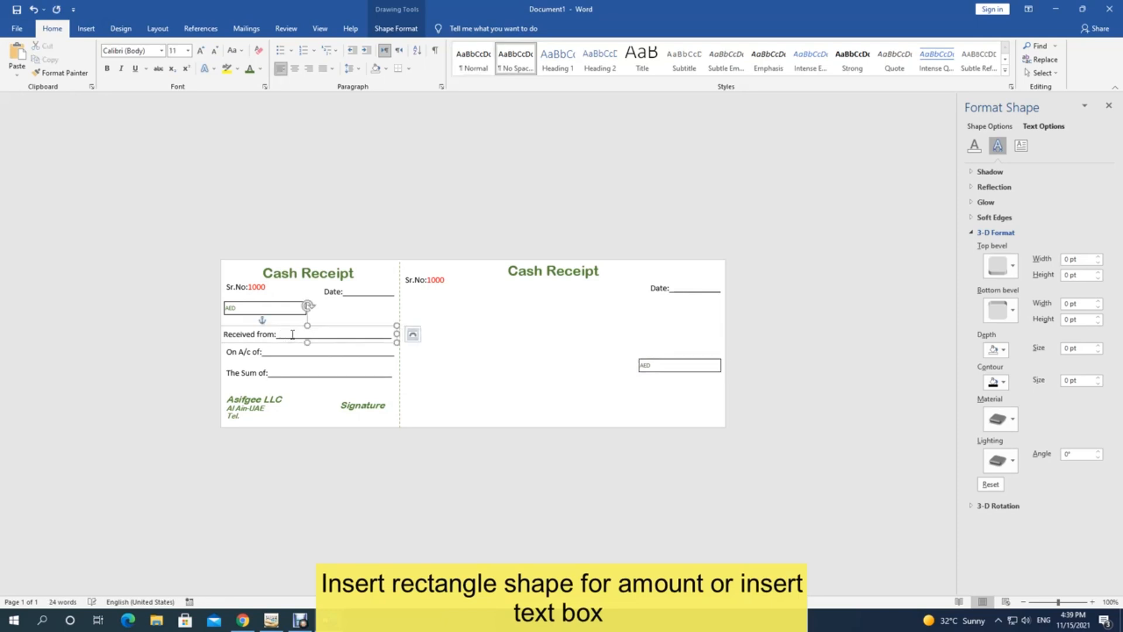
pyautogui.hotkey('ctrl', 'd')
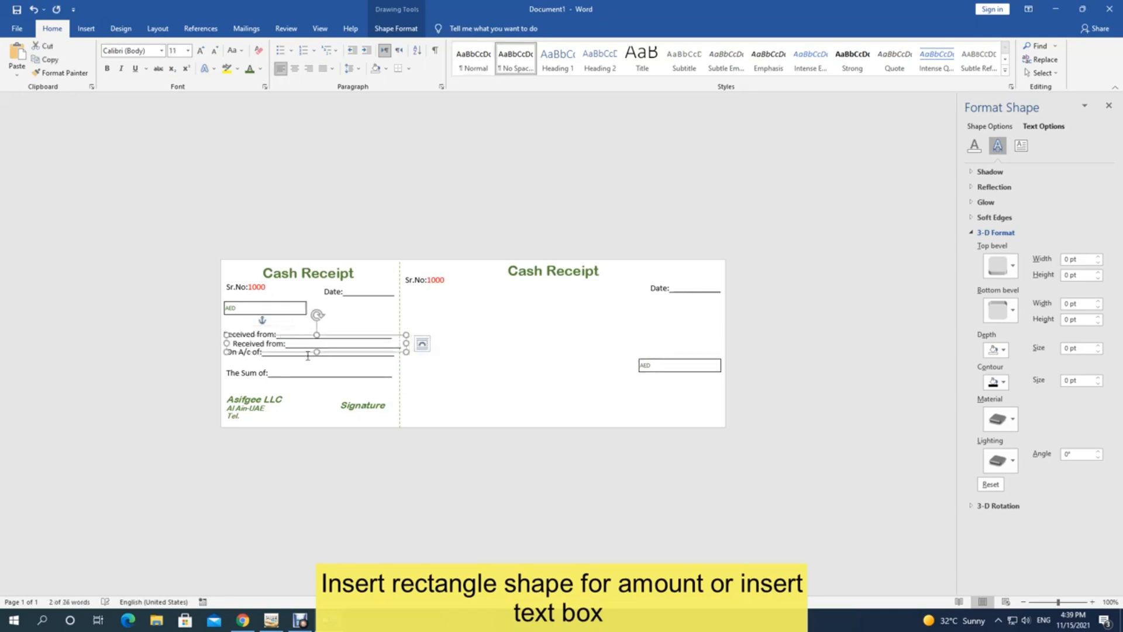
pyautogui.moveTo(368, 345); pyautogui.dragTo(546, 318)
pyautogui.click(258, 351)
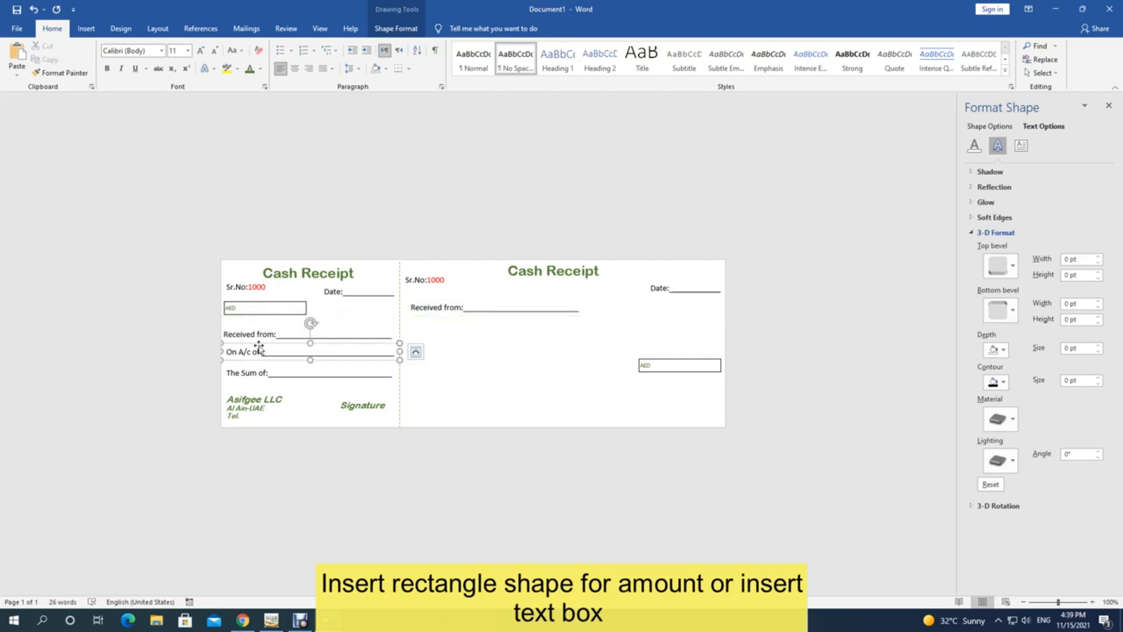
pyautogui.click(258, 345)
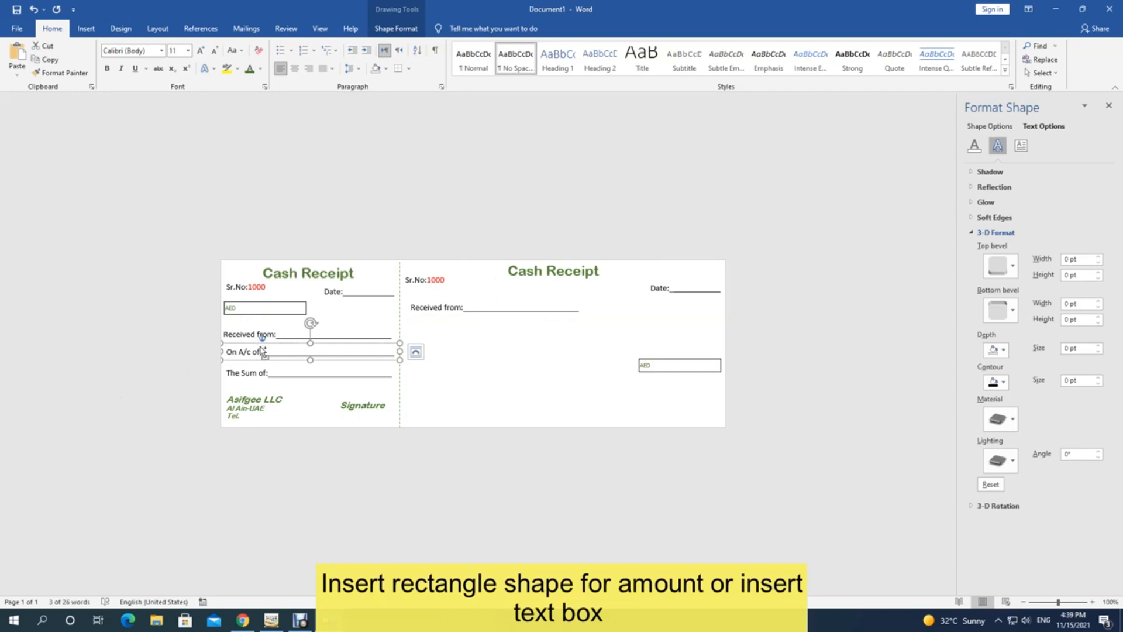
pyautogui.hotkey('ctrl', 'd')
pyautogui.moveTo(304, 375); pyautogui.dragTo(481, 334)
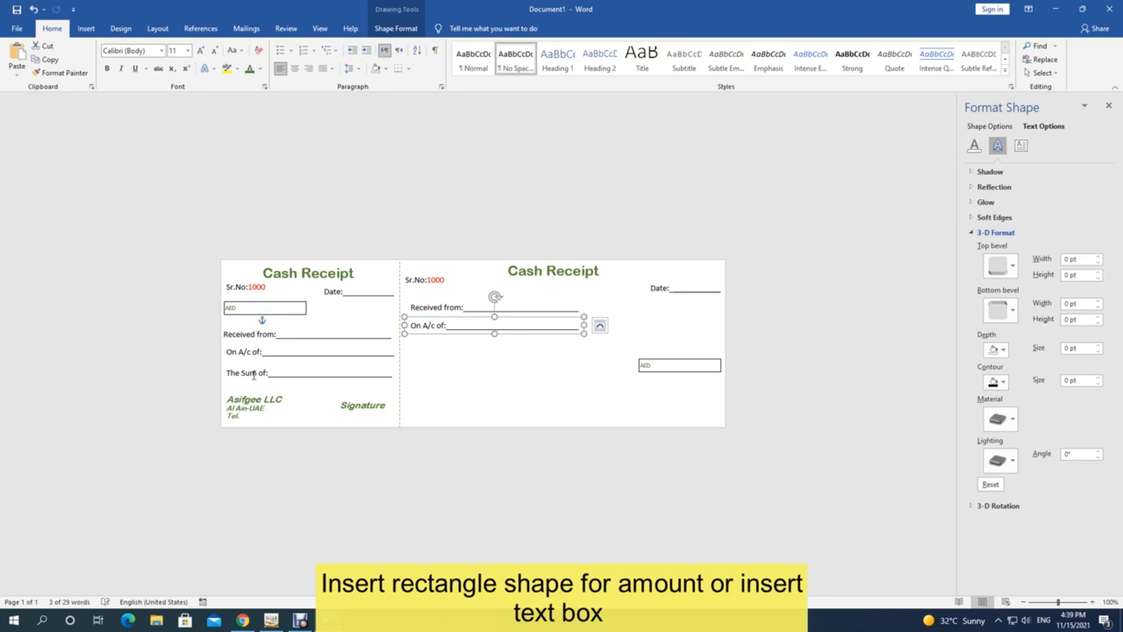
pyautogui.click(278, 367)
pyautogui.hotkey('ctrl', 'd')
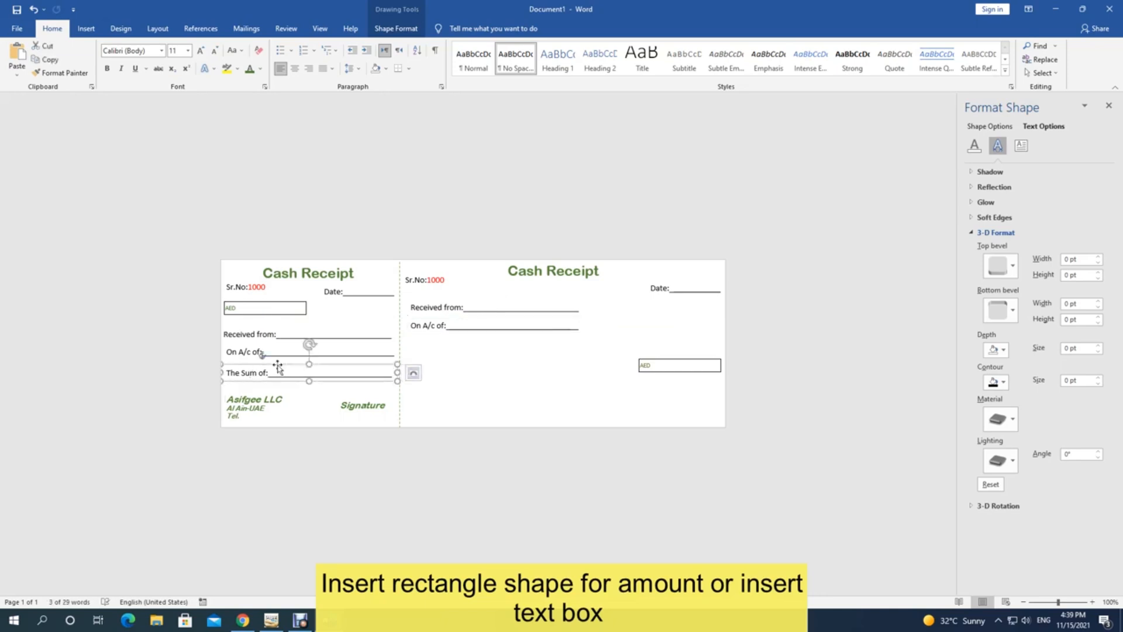
pyautogui.moveTo(297, 395); pyautogui.dragTo(473, 354)
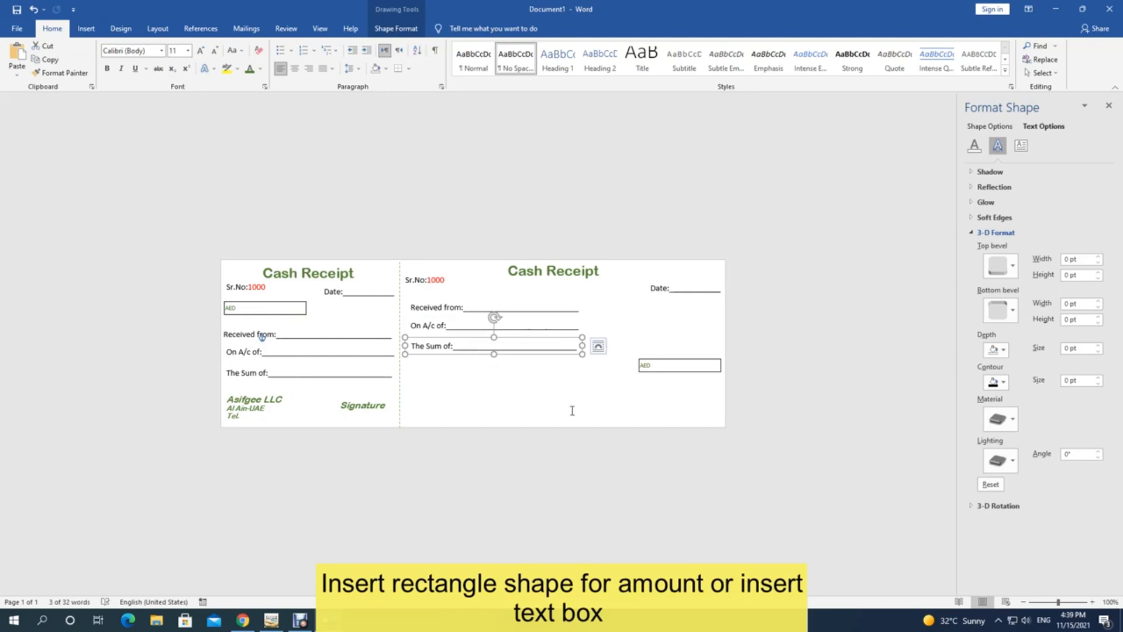
# Step: Extend The Sum of, On A/c of and Received from blanks with rows of underscores
pyautogui.write('__________________________')
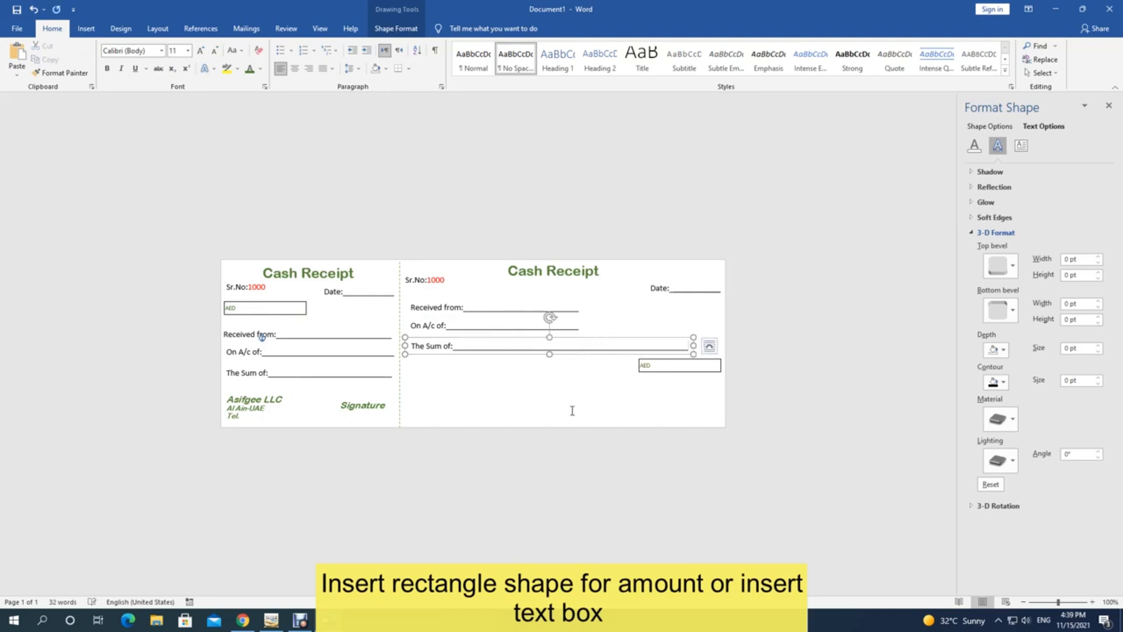
pyautogui.write('______')
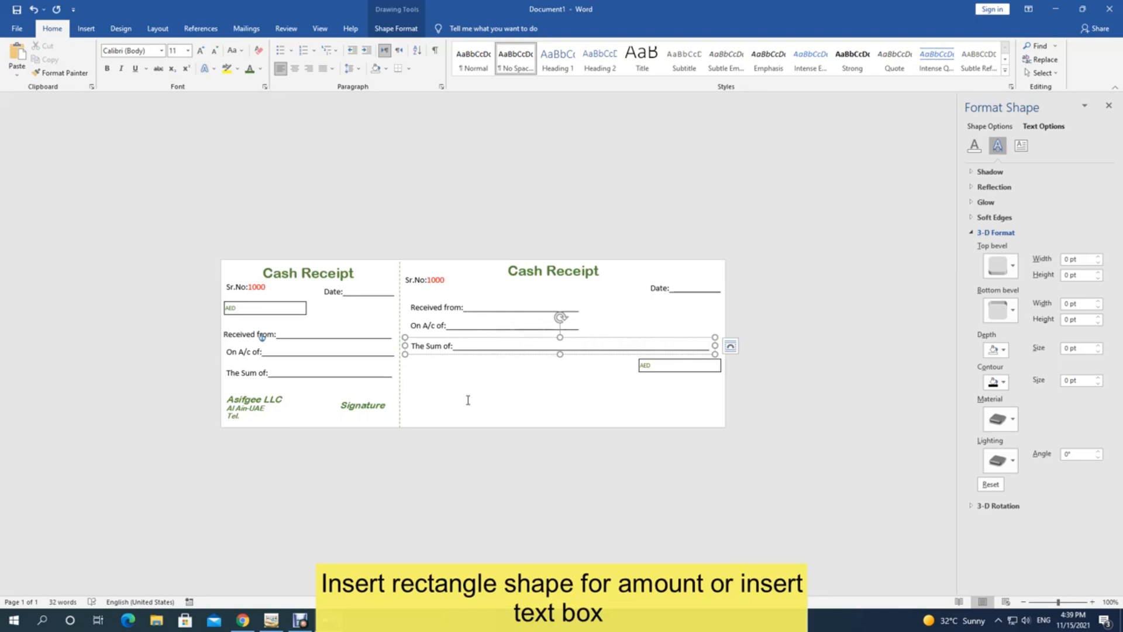
pyautogui.click(466, 369)
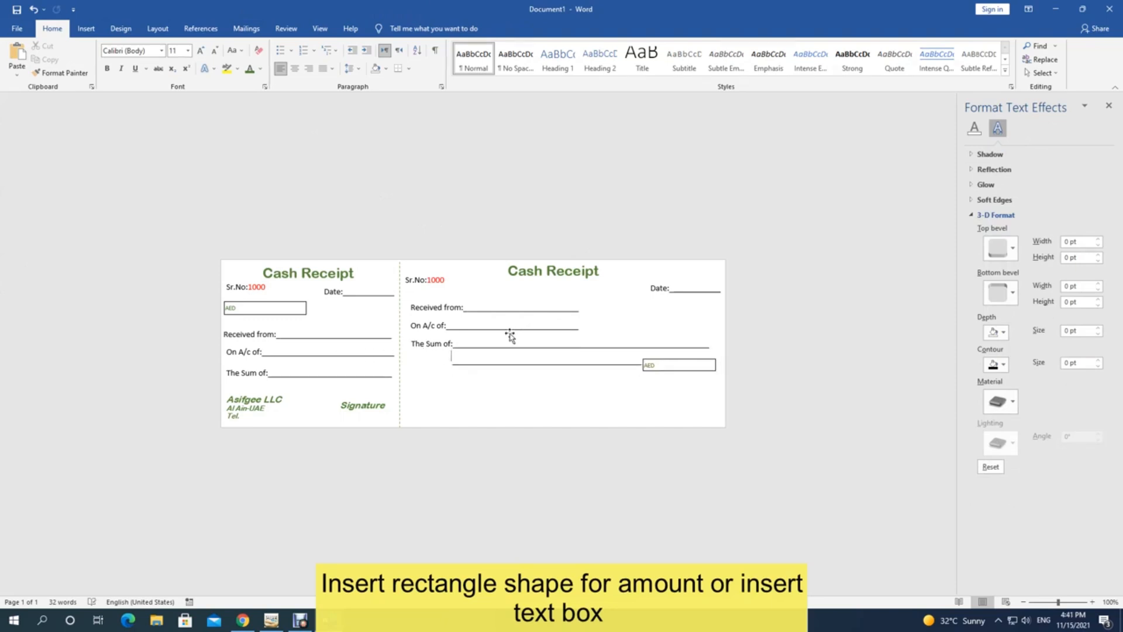
pyautogui.click(506, 338)
pyautogui.click(505, 329)
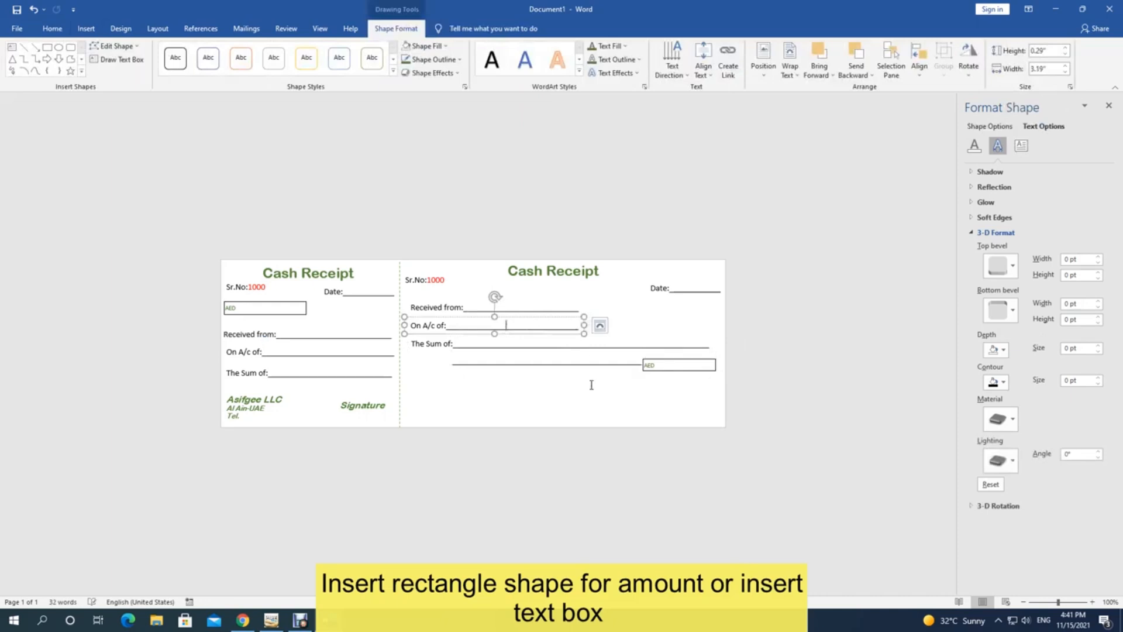
pyautogui.write('_______________________')
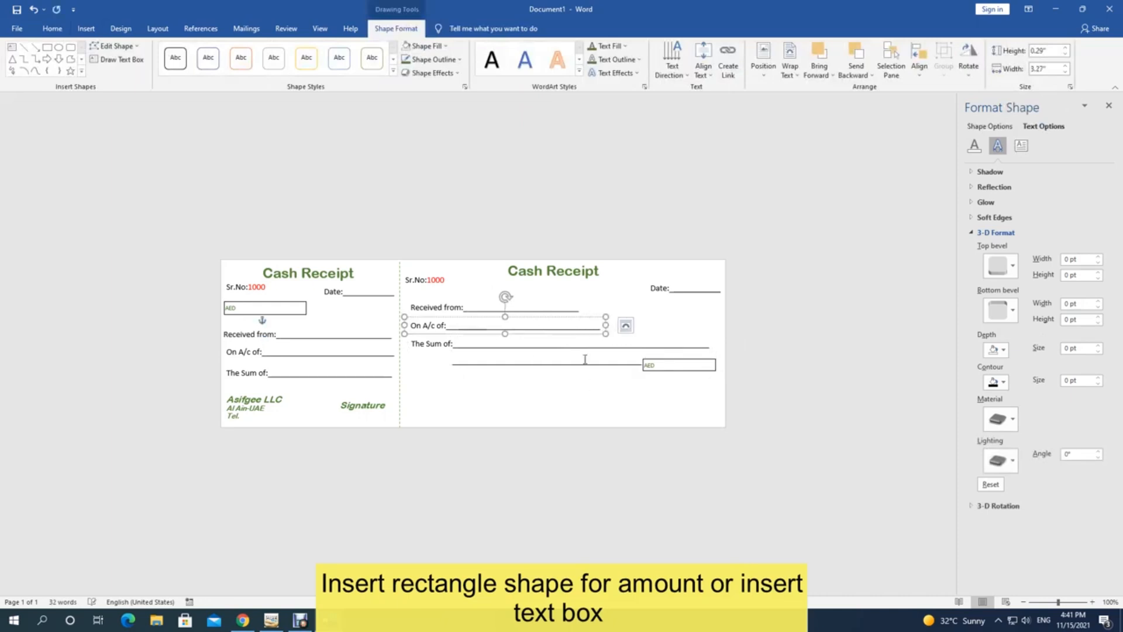
pyautogui.write('________________')
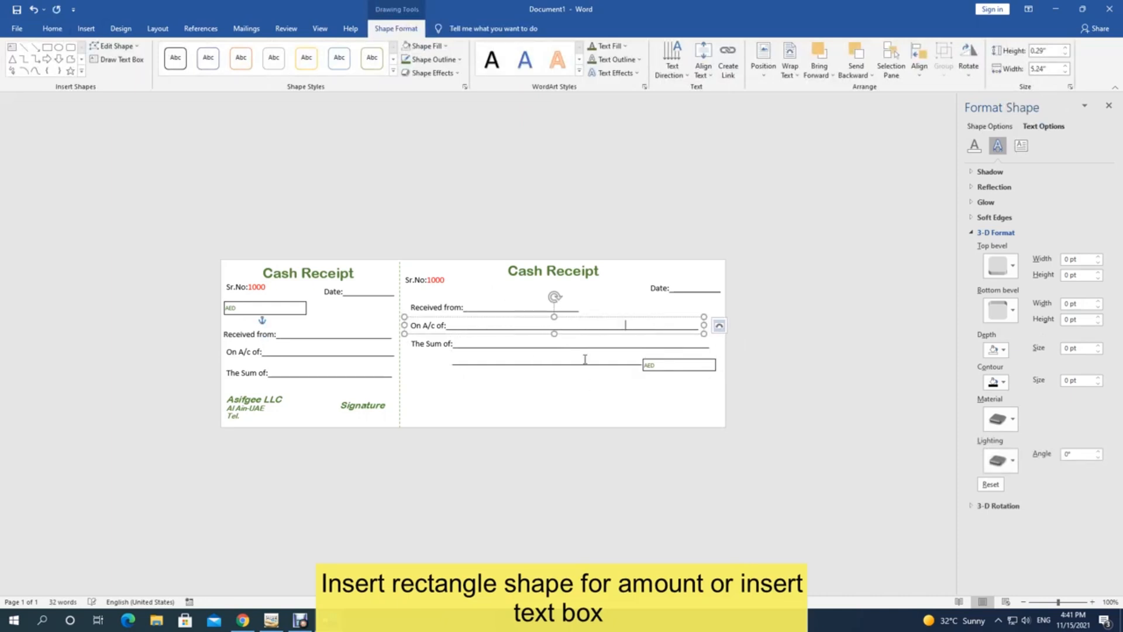
pyautogui.click(484, 307)
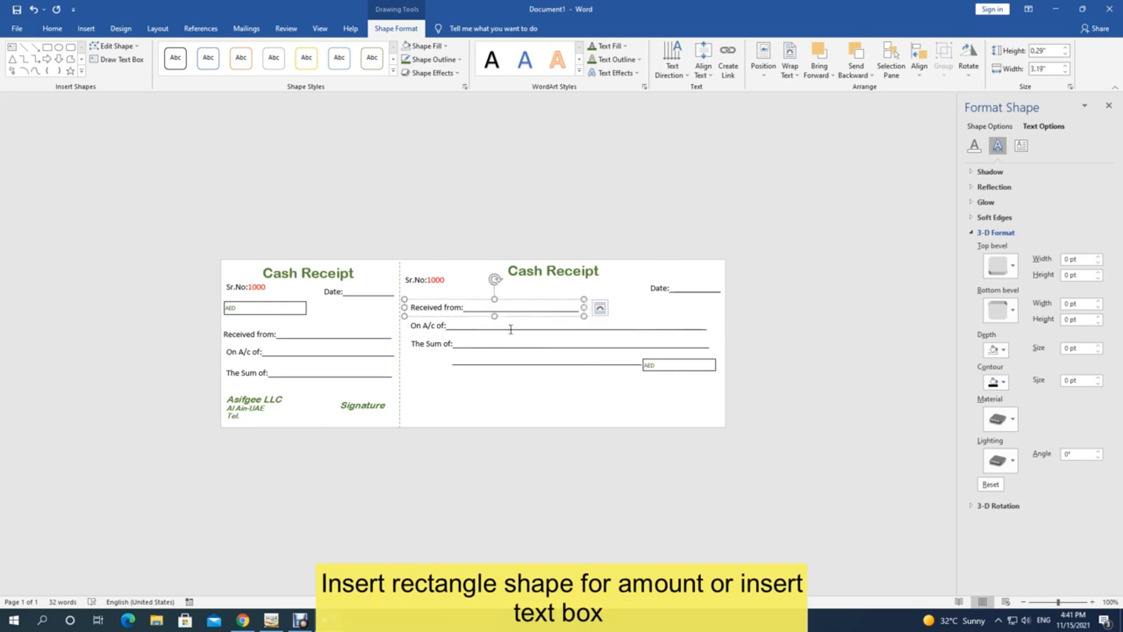
pyautogui.write('________________________________')
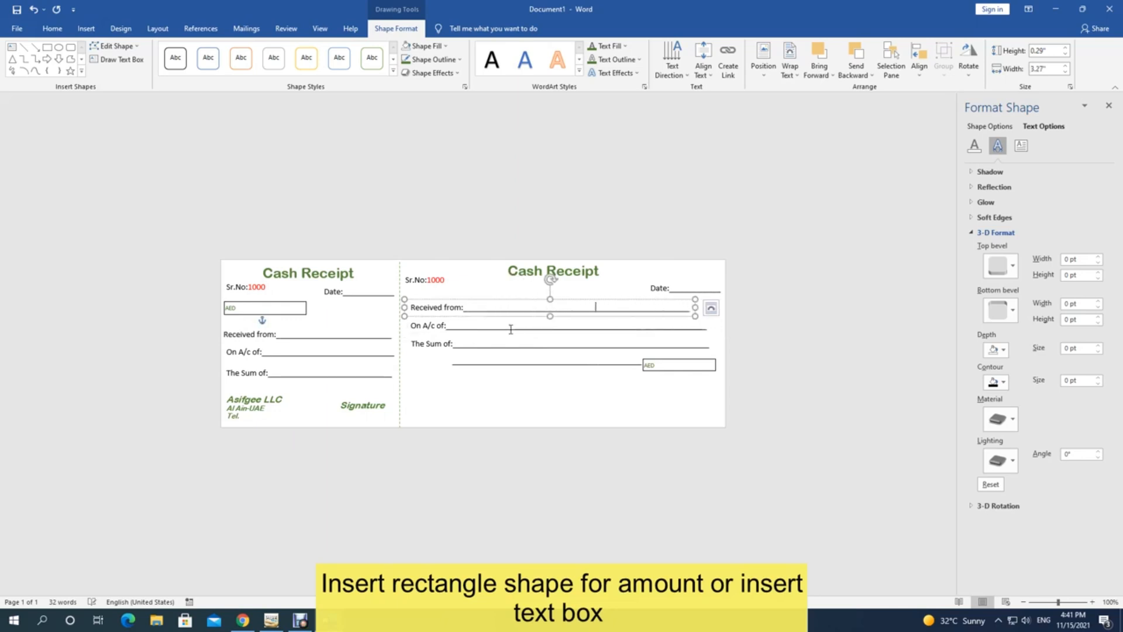
pyautogui.write('____')
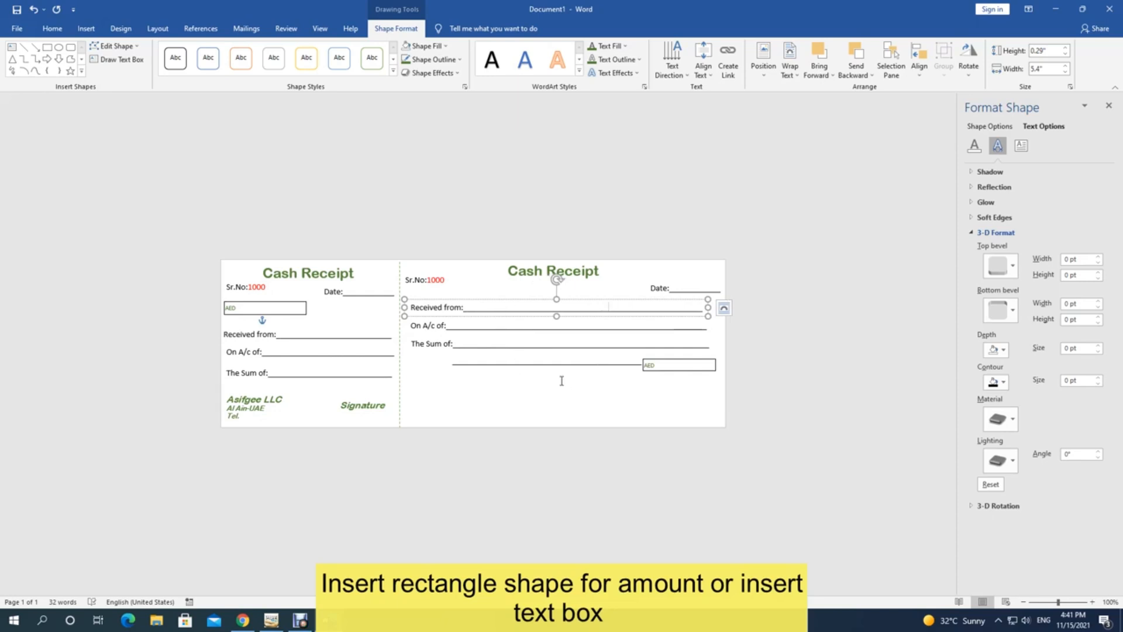
# Step: Duplicate the Asifgee LLC company details box onto the receipt's bottom left
pyautogui.click(555, 389)
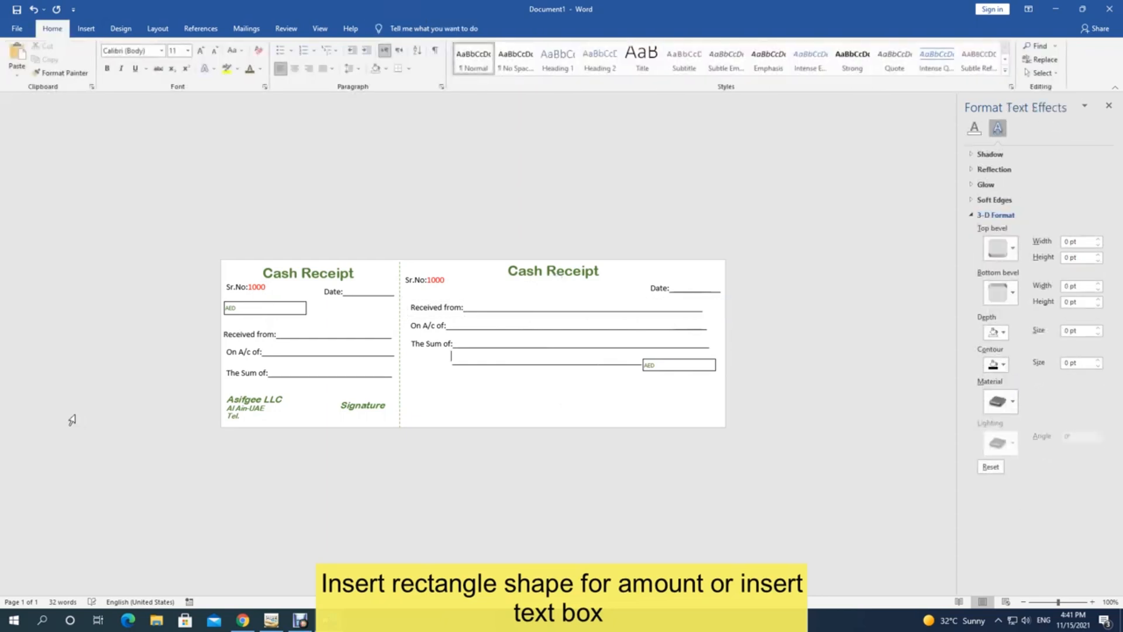
pyautogui.click(255, 396)
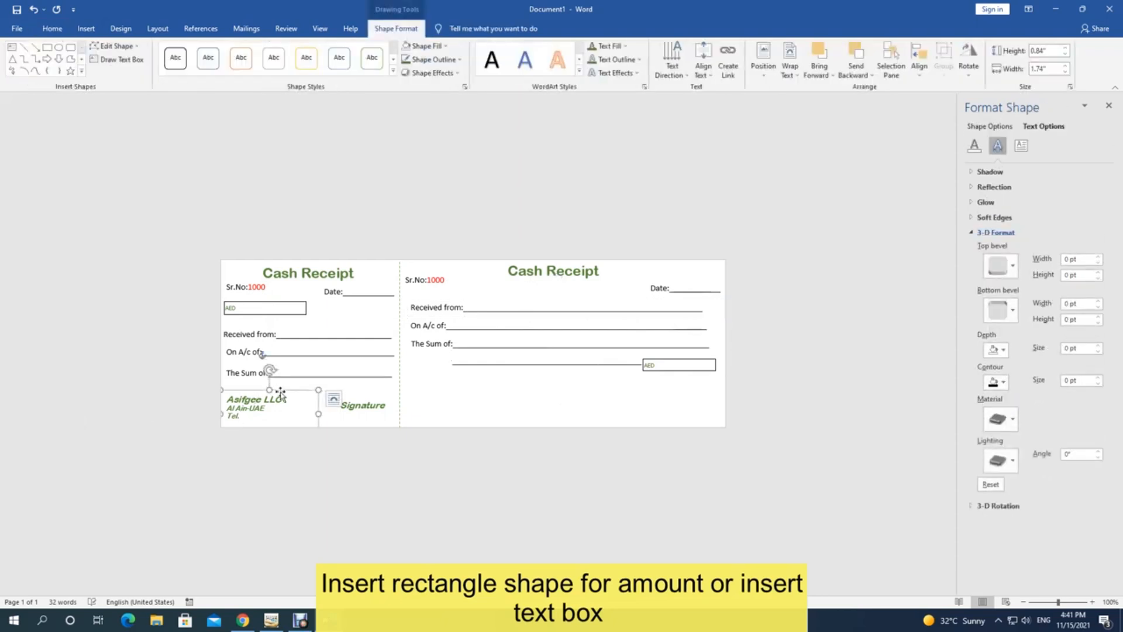
pyautogui.hotkey('ctrl', 'd')
pyautogui.moveTo(297, 399); pyautogui.dragTo(480, 375)
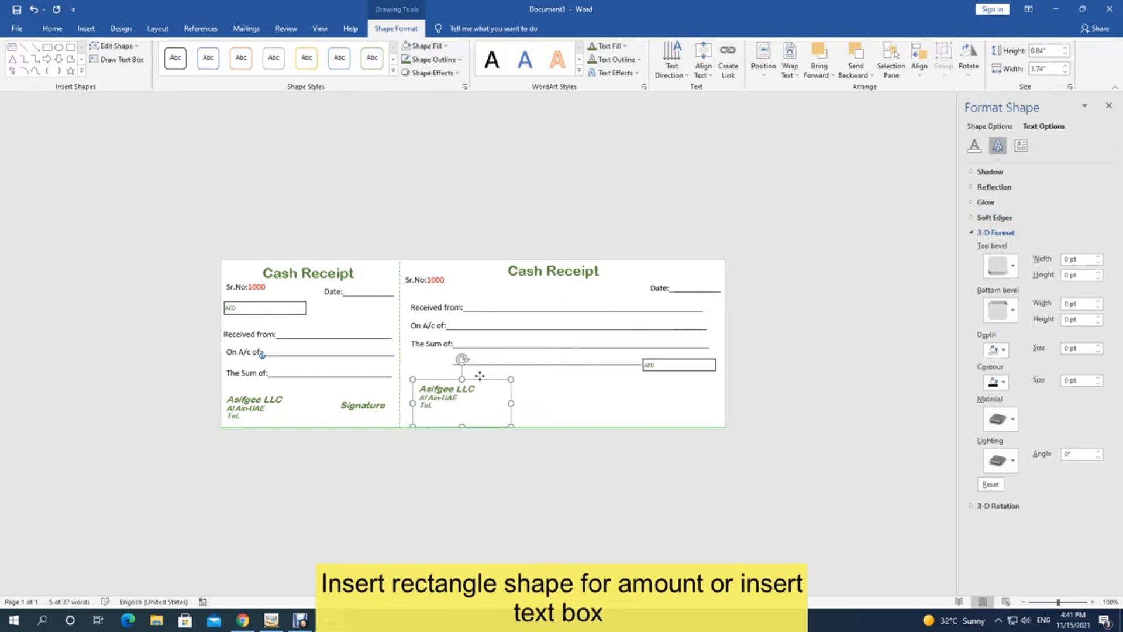
pyautogui.click(371, 393)
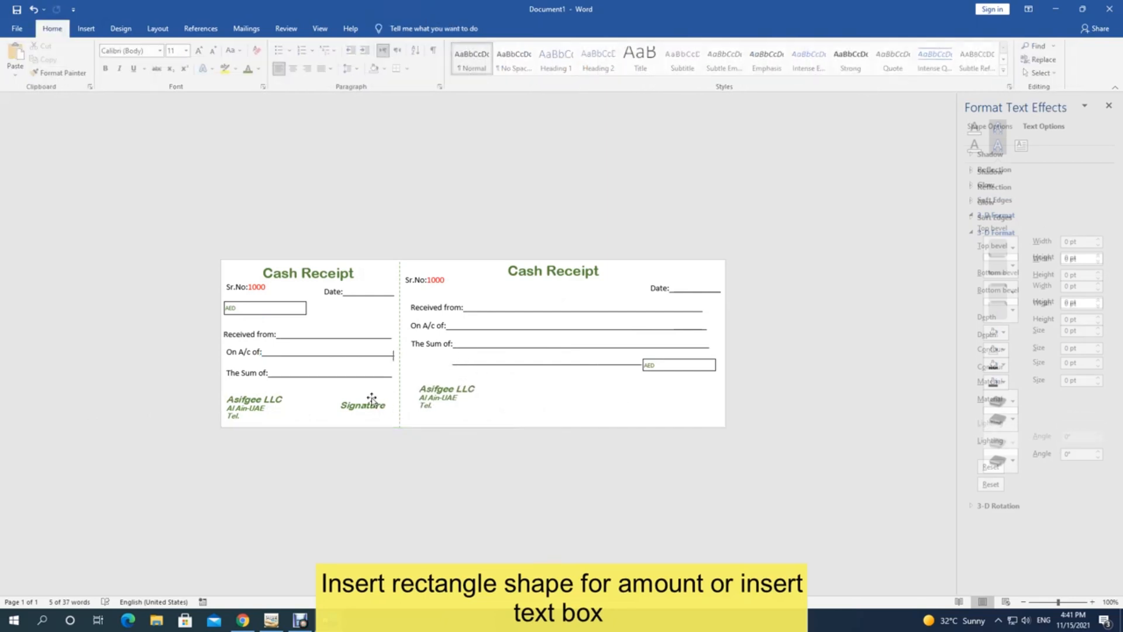
# Step: Duplicate the counterfoil's Signature label onto the receipt's bottom right
pyautogui.click(373, 399)
pyautogui.hotkey('ctrl', 'd')
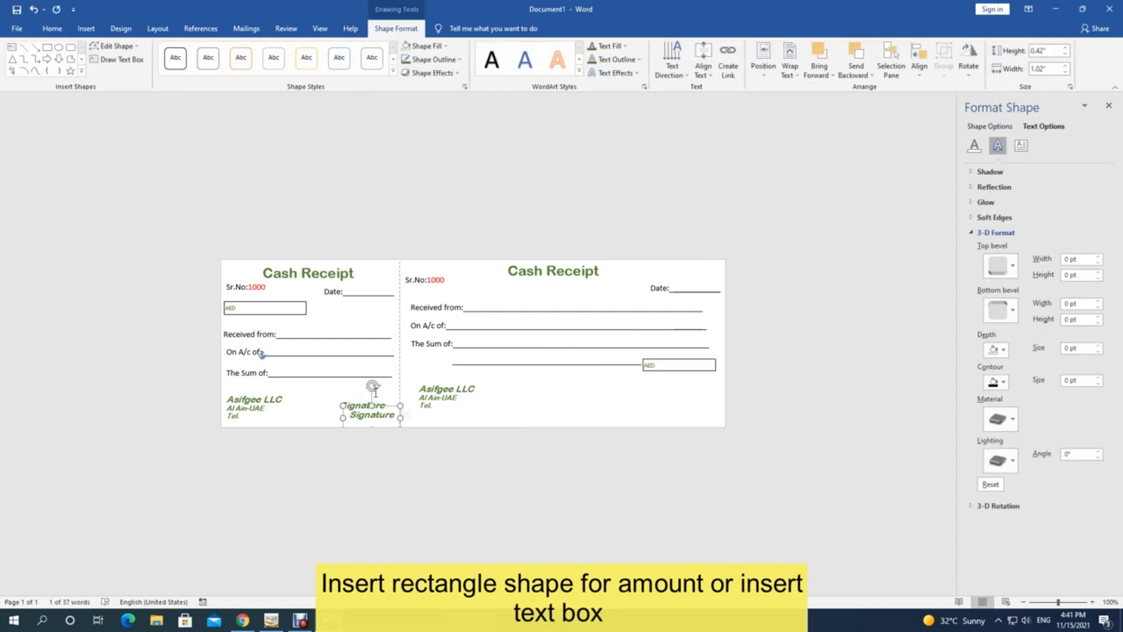
pyautogui.moveTo(394, 405)
pyautogui.mouseDown()
pyautogui.moveTo(629, 402)
pyautogui.moveTo(666, 367)
pyautogui.moveTo(680, 388)
pyautogui.mouseUp()
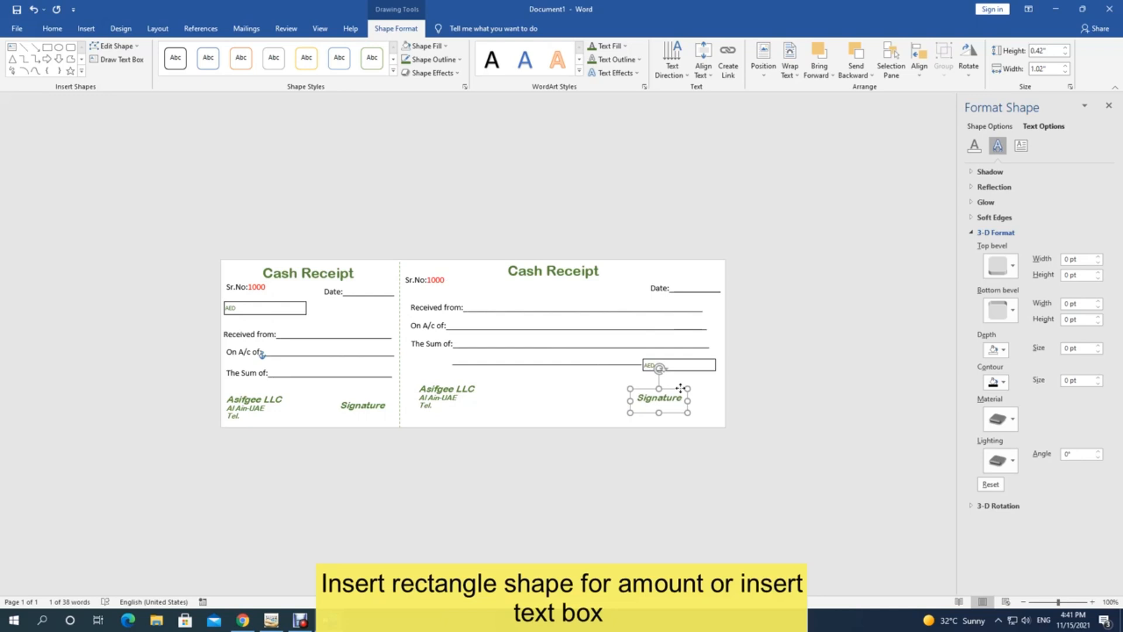
# Step: Move the receipt's Signature to the bottom-right corner and draw a signing line above it
pyautogui.click(642, 399)
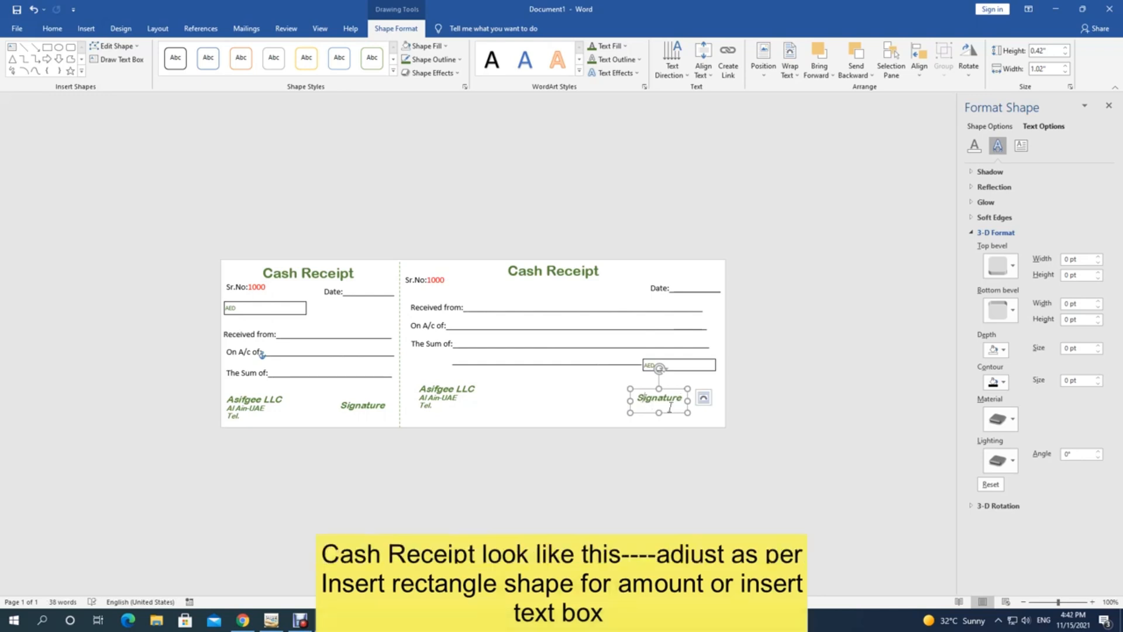
pyautogui.moveTo(673, 412)
pyautogui.mouseDown()
pyautogui.moveTo(699, 427)
pyautogui.moveTo(686, 419)
pyautogui.mouseUp()
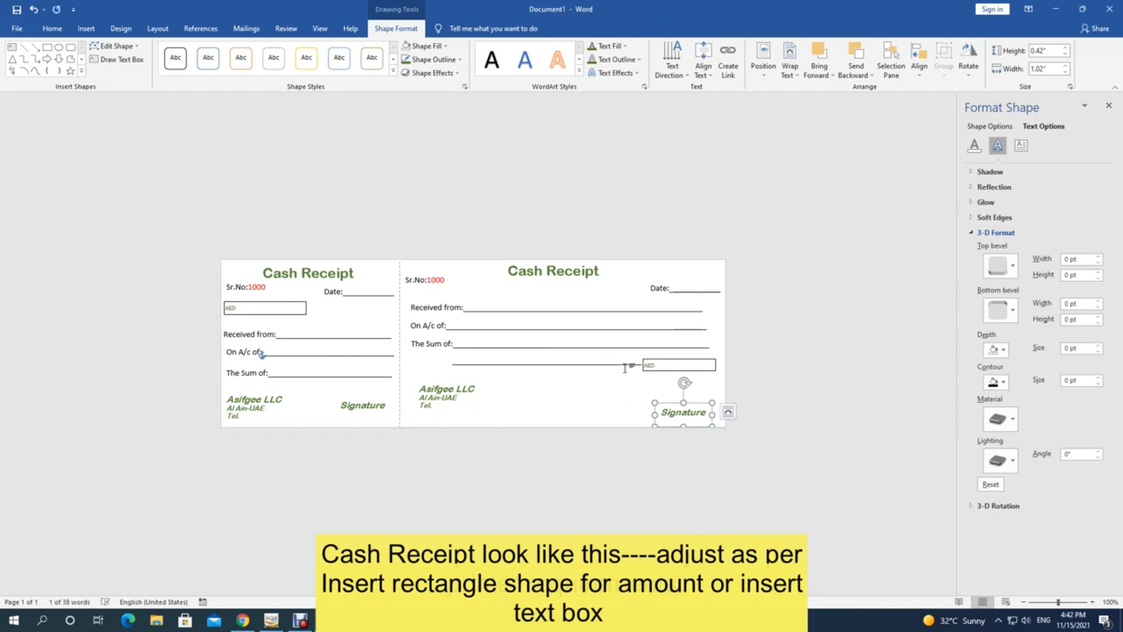
pyautogui.click(623, 365)
pyautogui.moveTo(621, 367); pyautogui.dragTo(558, 374)
pyautogui.moveTo(558, 374)
pyautogui.mouseDown()
pyautogui.moveTo(579, 400)
pyautogui.moveTo(689, 406)
pyautogui.mouseUp()
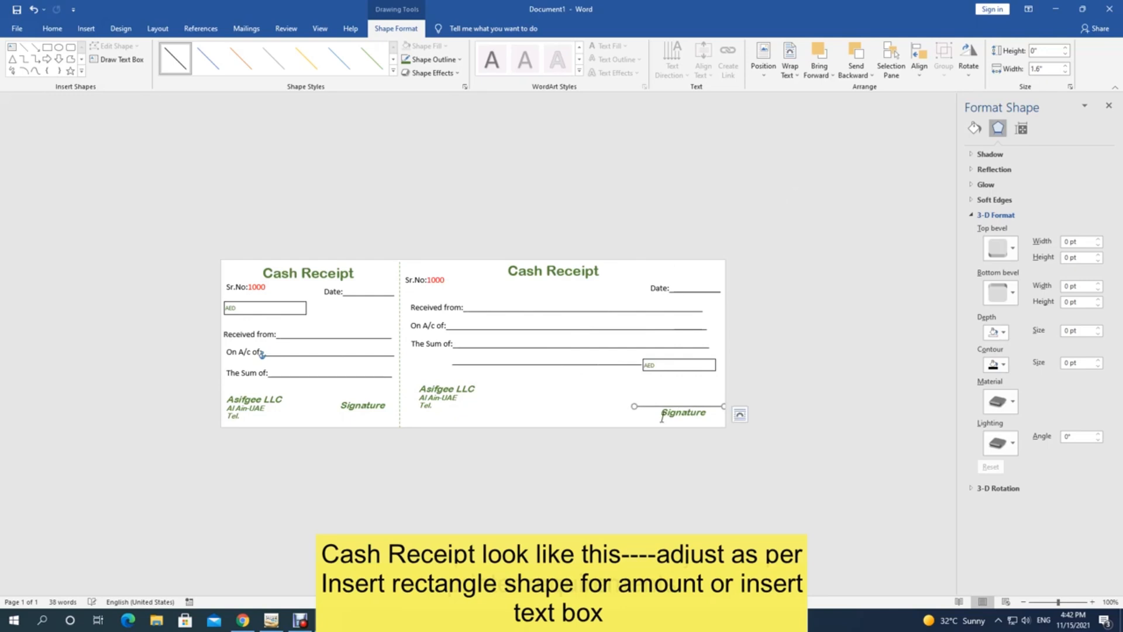
# Step: Change the label to 'Authorized Signature' and align it with its signing line
pyautogui.click(665, 415)
pyautogui.write('A')
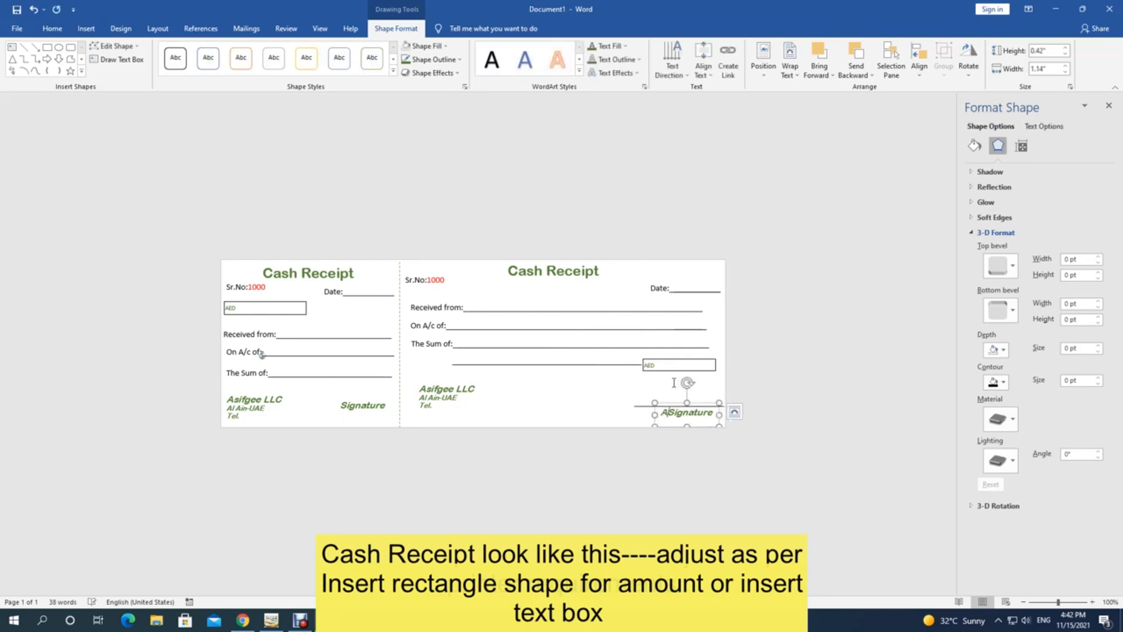
pyautogui.write('uthorized Sig')
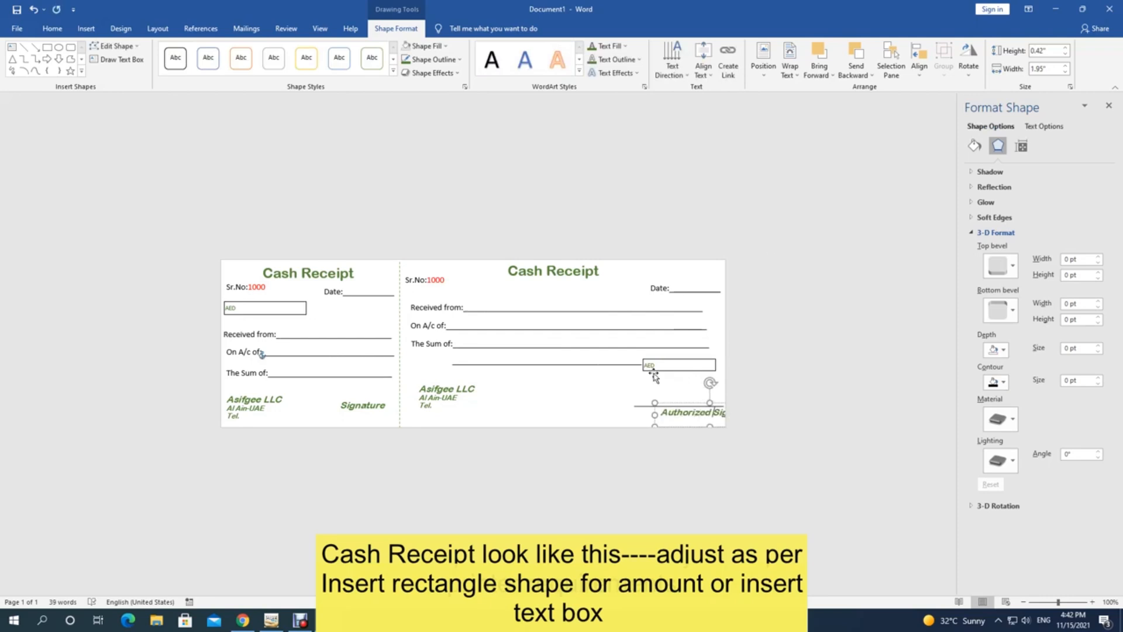
pyautogui.moveTo(686, 402); pyautogui.dragTo(648, 402)
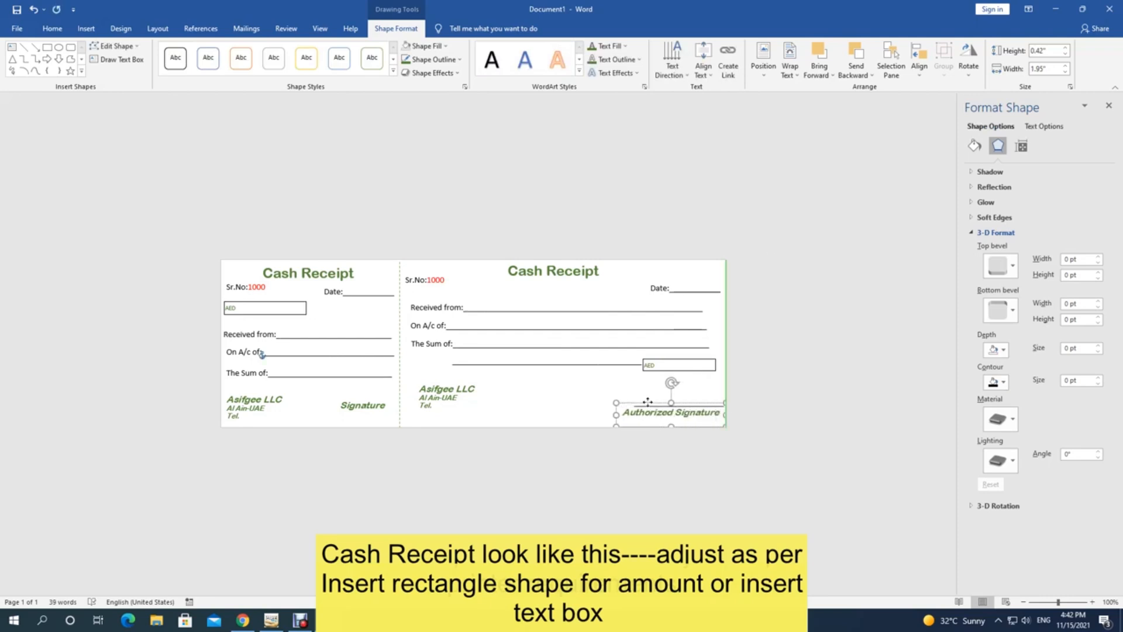
pyautogui.click(643, 404)
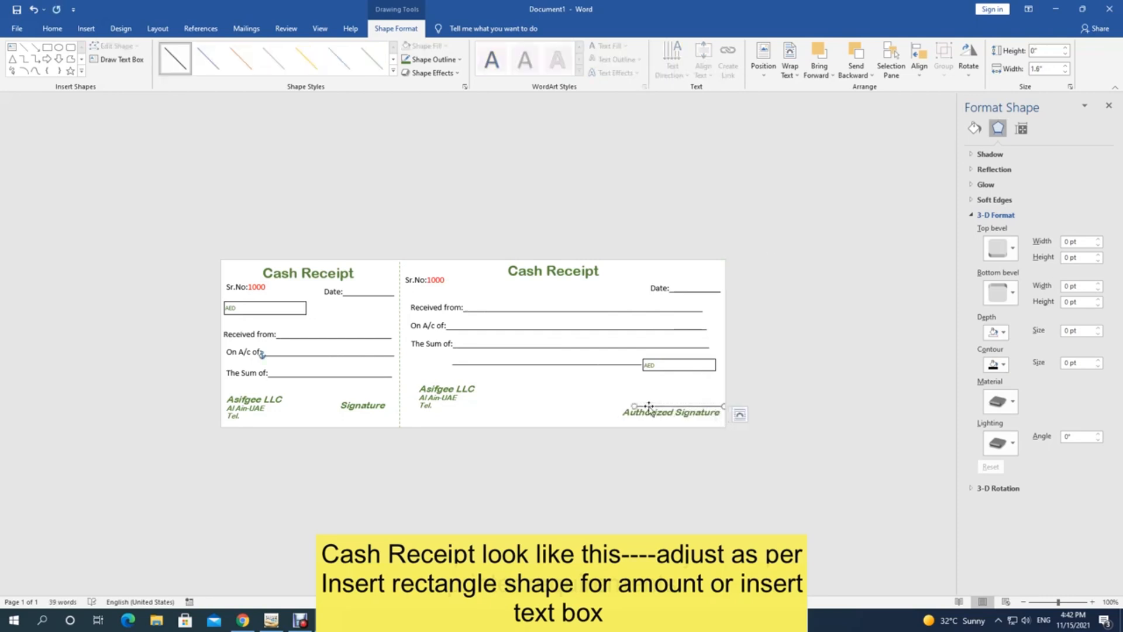
pyautogui.press('Left')
pyautogui.press('Left')
pyautogui.press('Left')
pyautogui.press('Left')
pyautogui.press('Left')
pyautogui.press('Left')
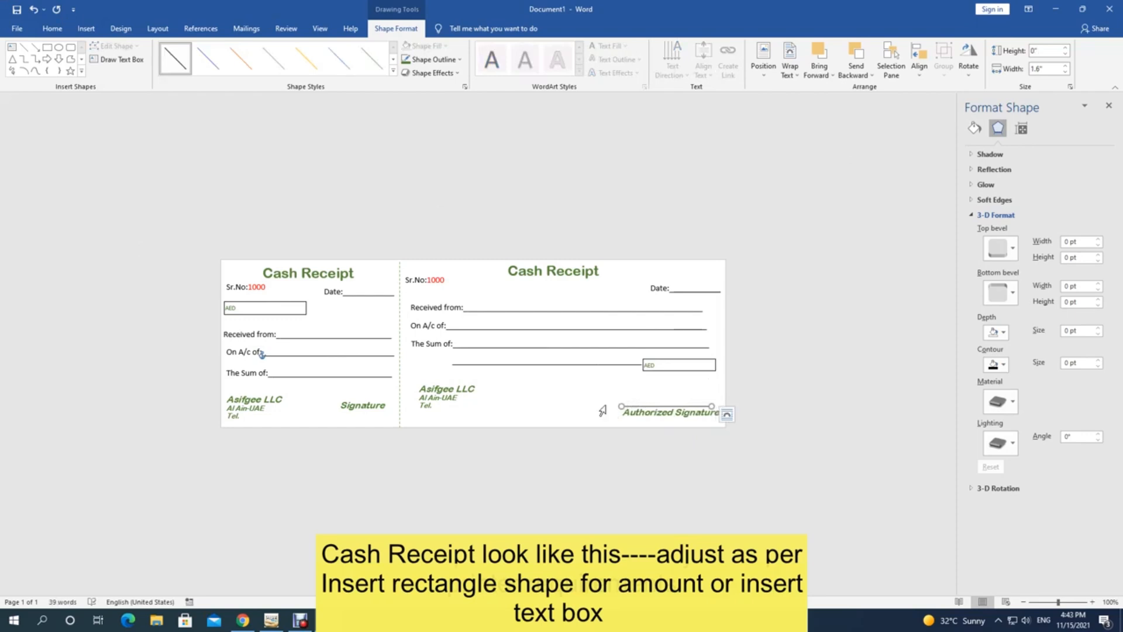
pyautogui.click(441, 388)
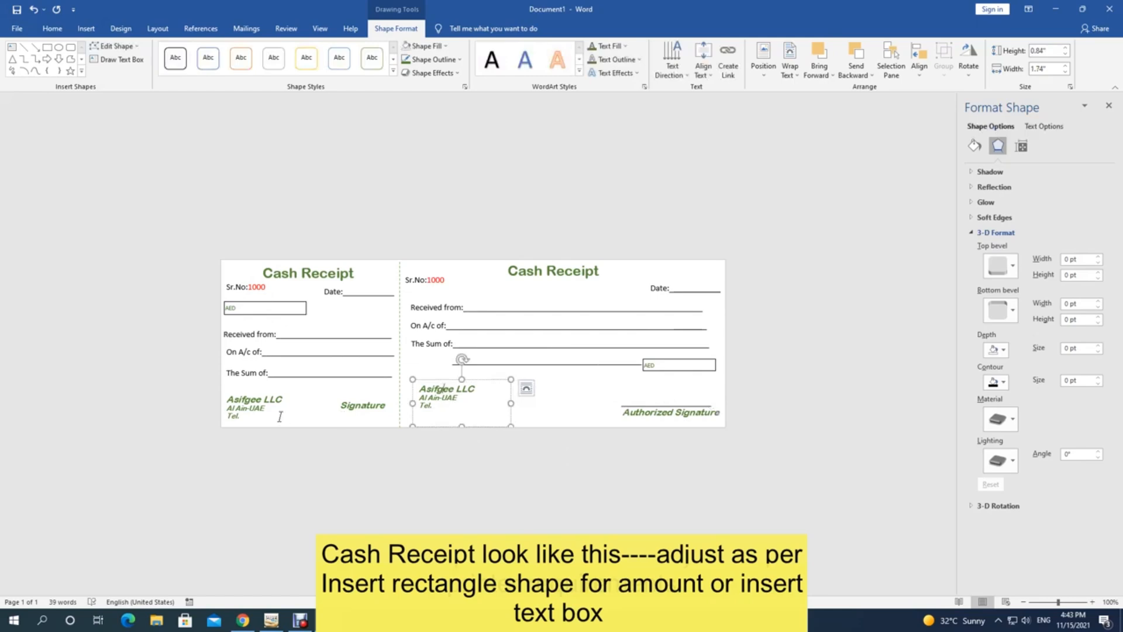
# Step: Lower the counterfoil's Signature and place a copy of the signing line above it
pyautogui.click(361, 405)
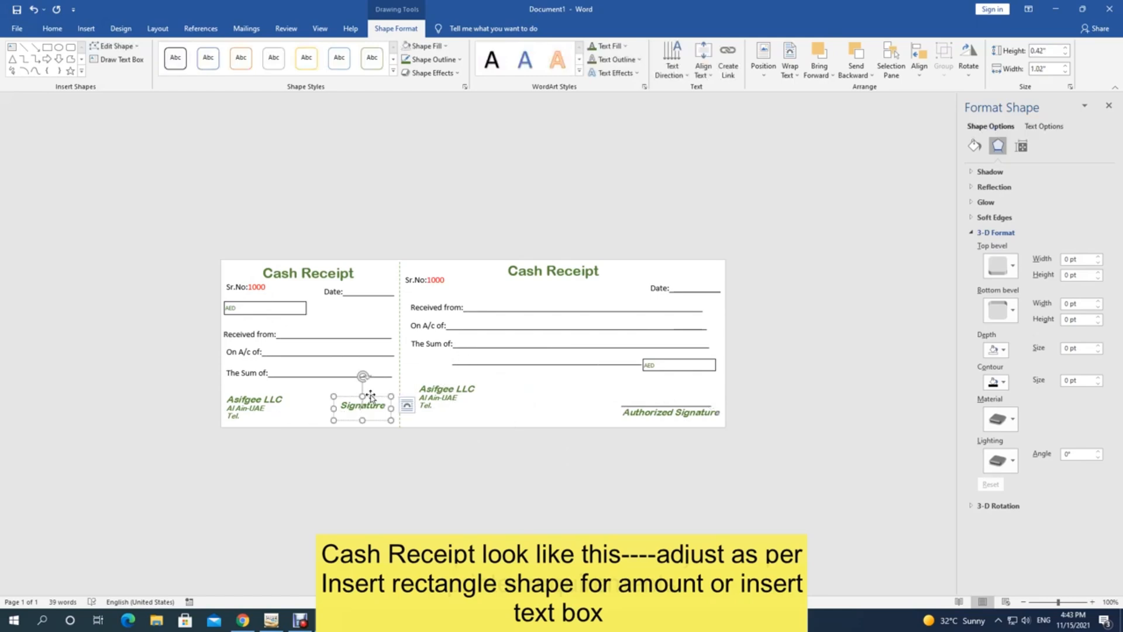
pyautogui.moveTo(370, 397); pyautogui.dragTo(371, 408)
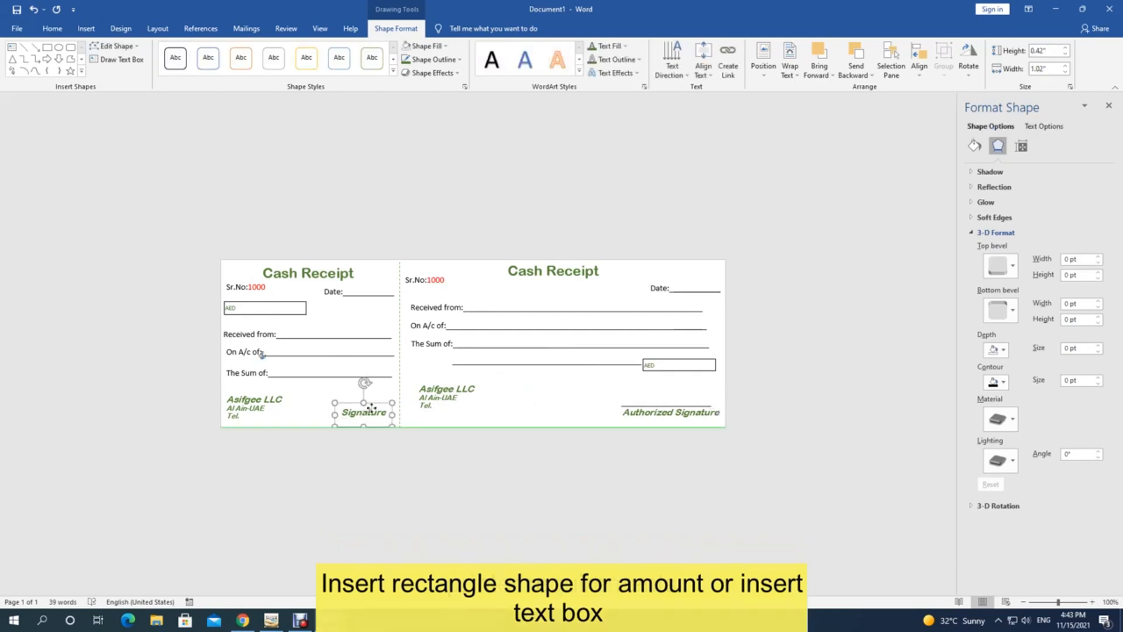
pyautogui.click(639, 407)
pyautogui.click(639, 406)
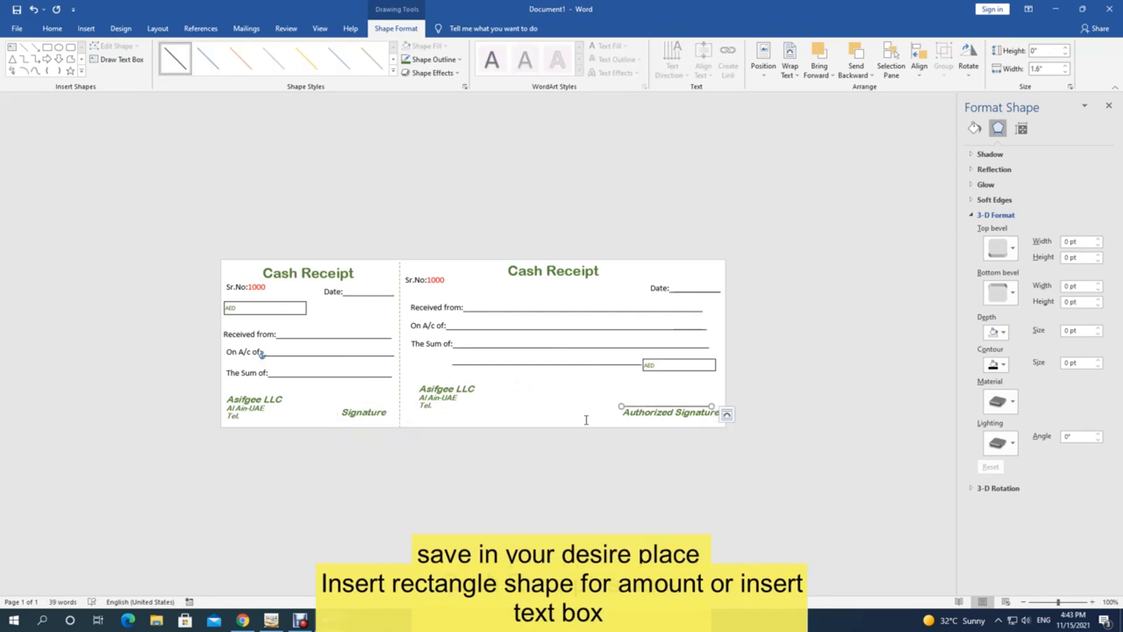
pyautogui.hotkey('ctrl', 'd')
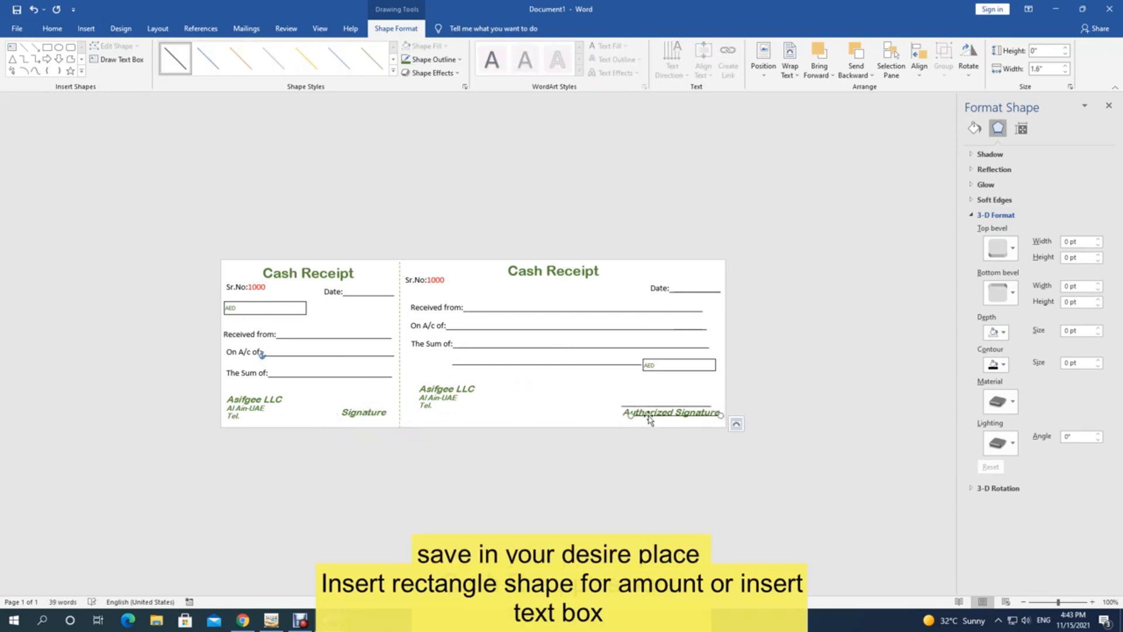
pyautogui.moveTo(649, 419)
pyautogui.mouseDown()
pyautogui.moveTo(328, 404)
pyautogui.moveTo(338, 406)
pyautogui.mouseUp()
# Step: Shorten the counterfoil's signing line to 1.1 inches wide
pyautogui.click(1066, 71)
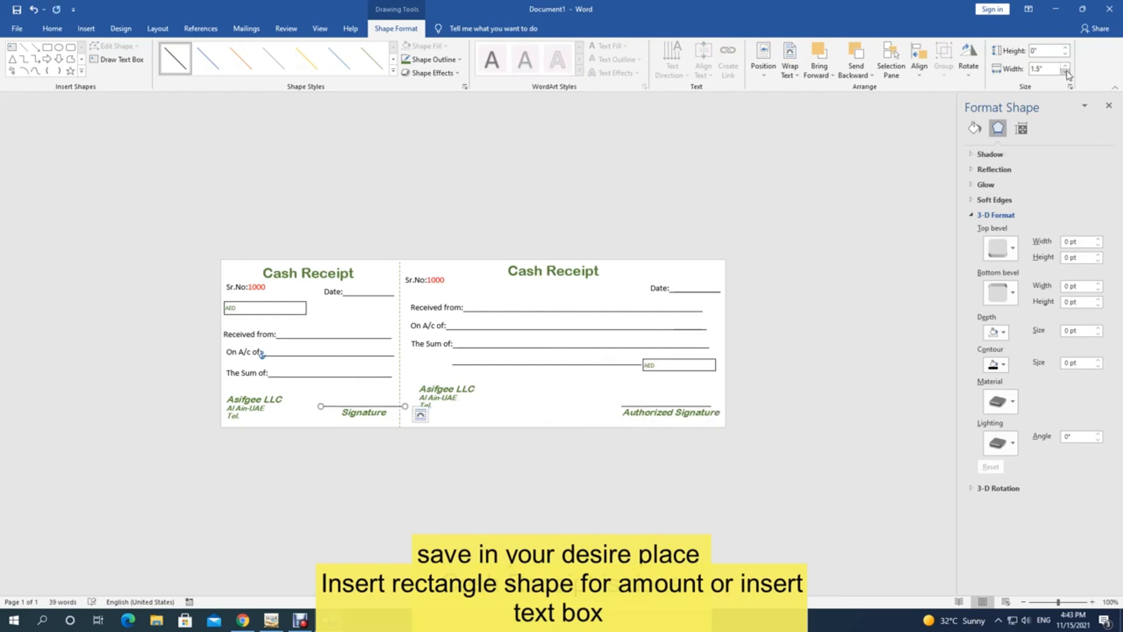
pyautogui.click(1066, 71)
pyautogui.click(1066, 72)
pyautogui.click(1065, 71)
pyautogui.click(1065, 71)
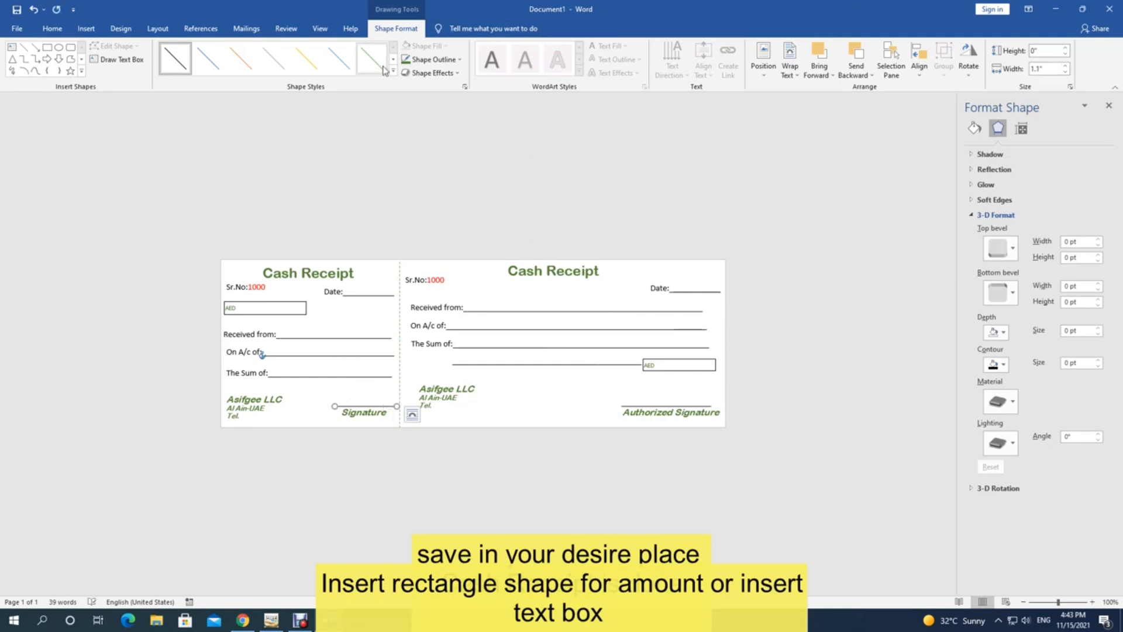
pyautogui.click(673, 407)
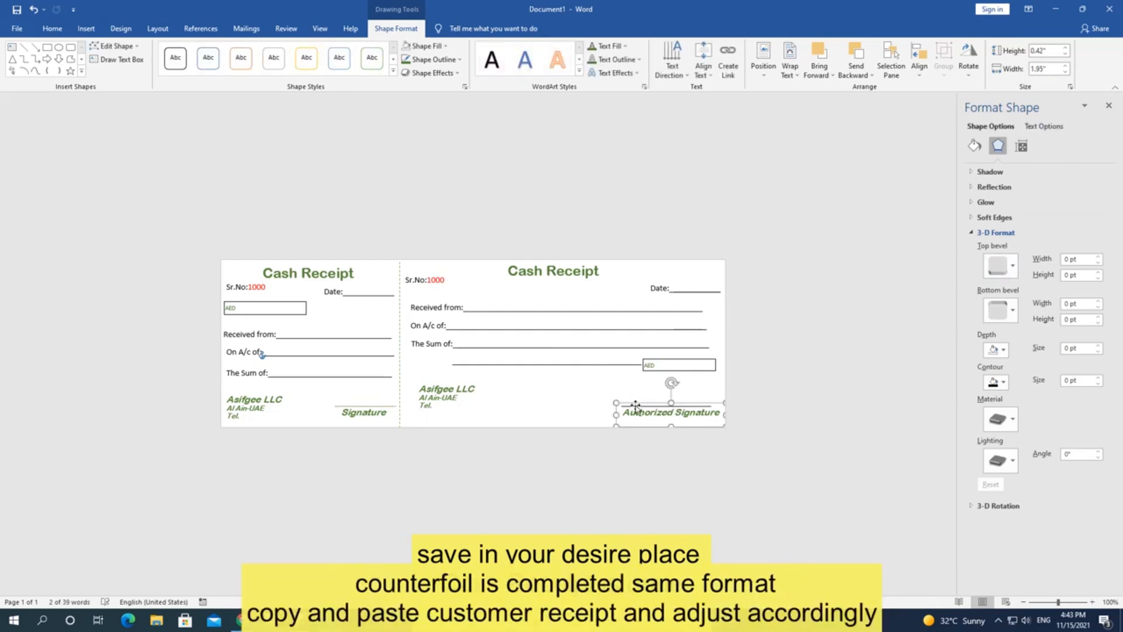
# Step: Type the company phone number after Tel. in the receipt's and counterfoil's Asifgee LLC boxes
pyautogui.click(619, 393)
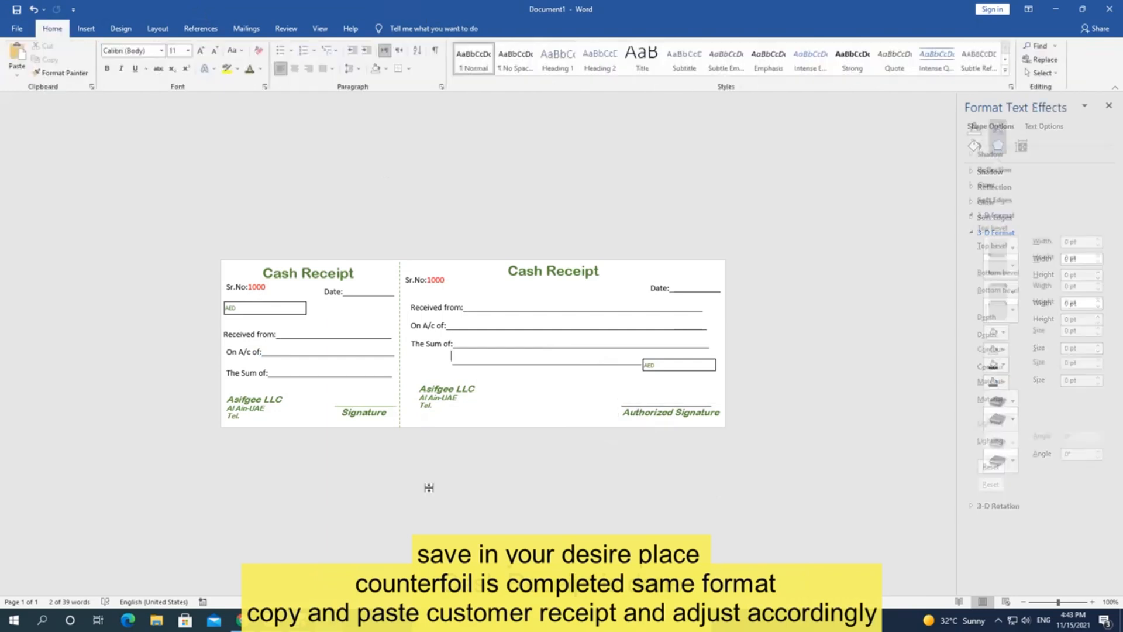
pyautogui.click(448, 406)
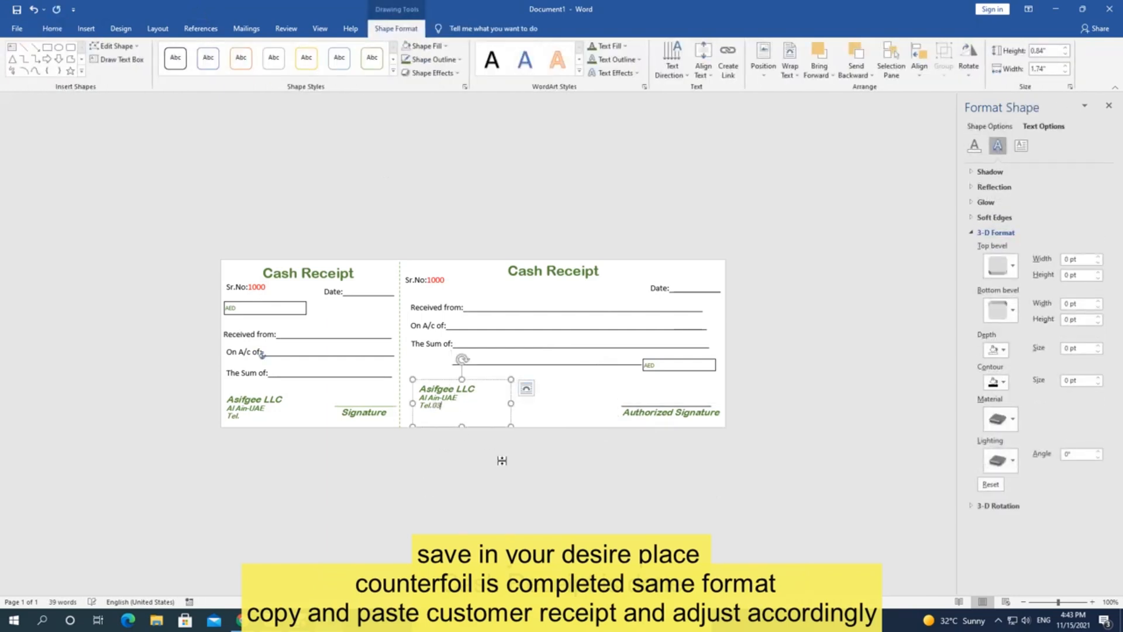
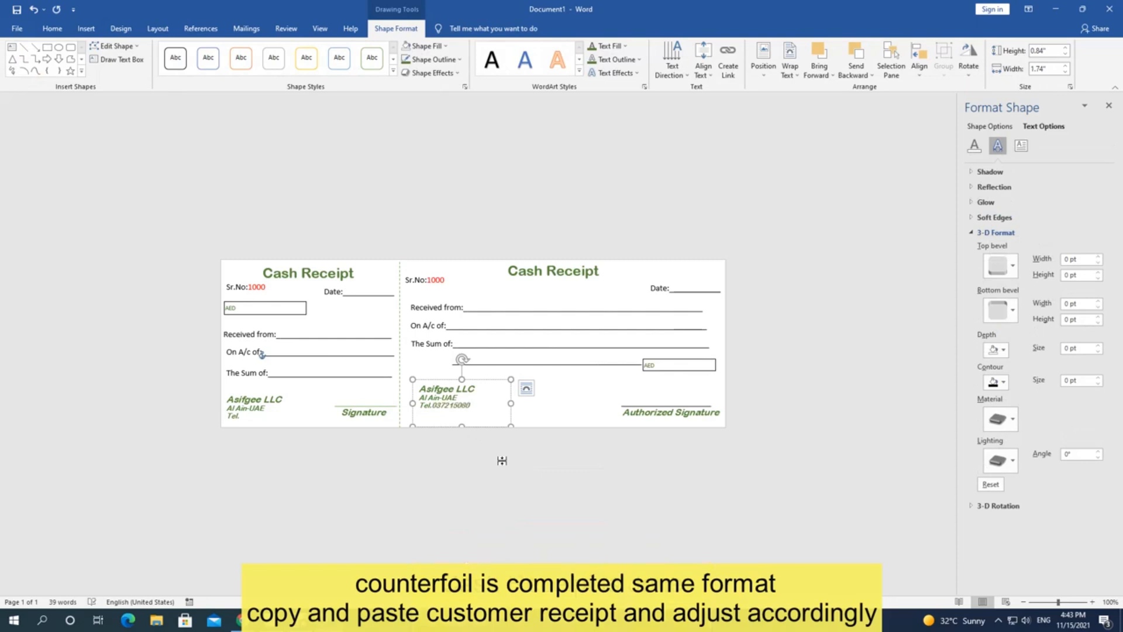
pyautogui.click(254, 418)
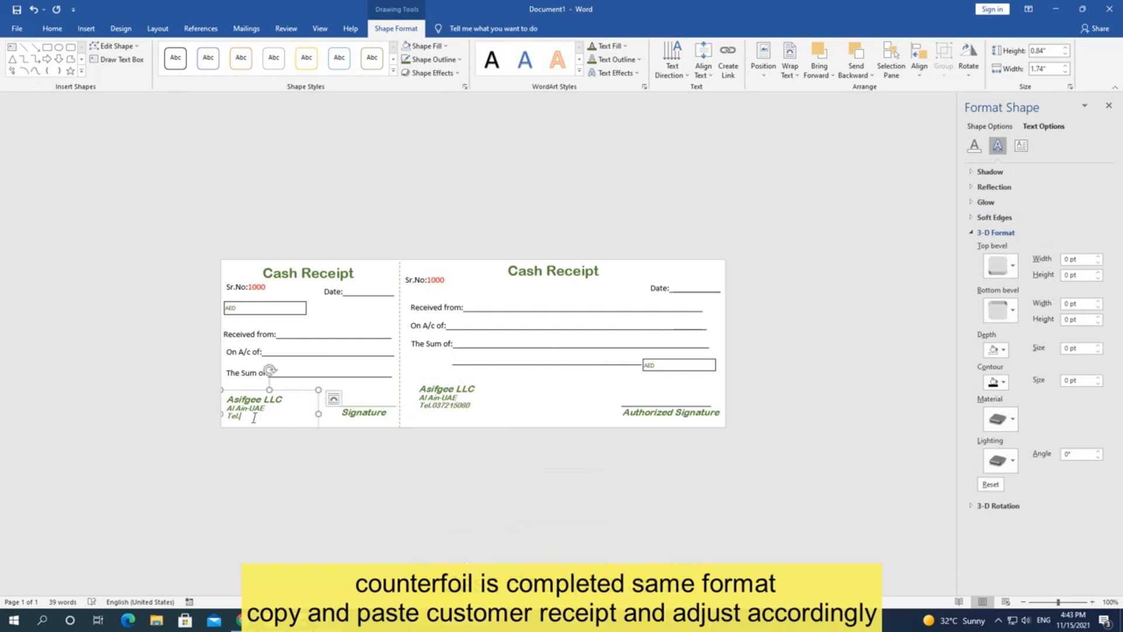
pyautogui.click(769, 263)
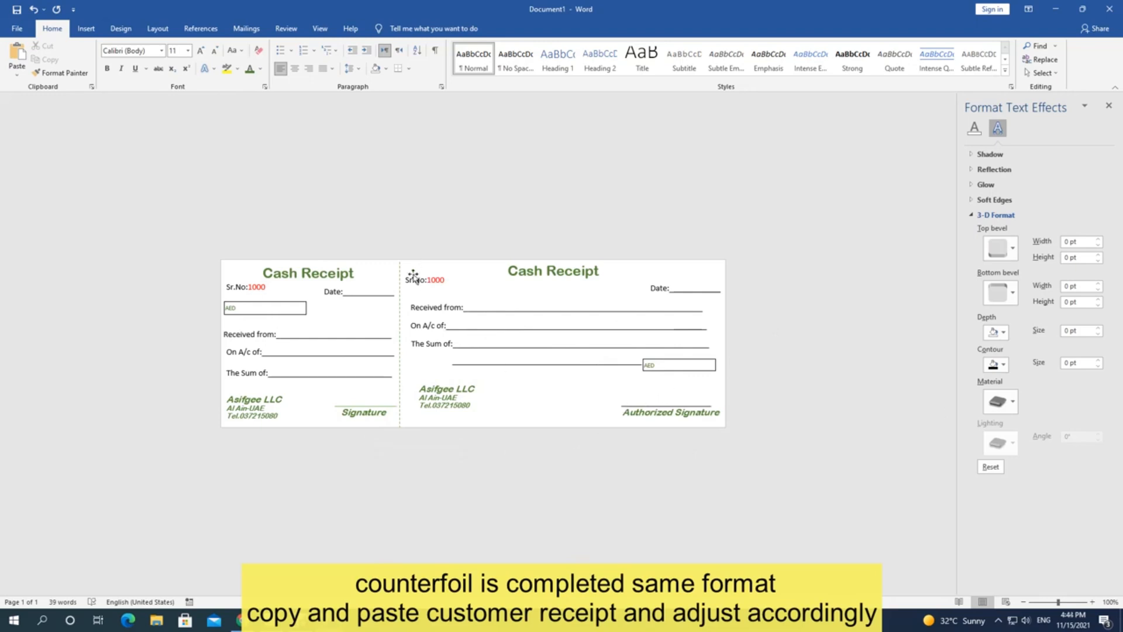
# Step: Draw a rectangle over the right-hand receipt and set its fill to No Fill
pyautogui.click(86, 29)
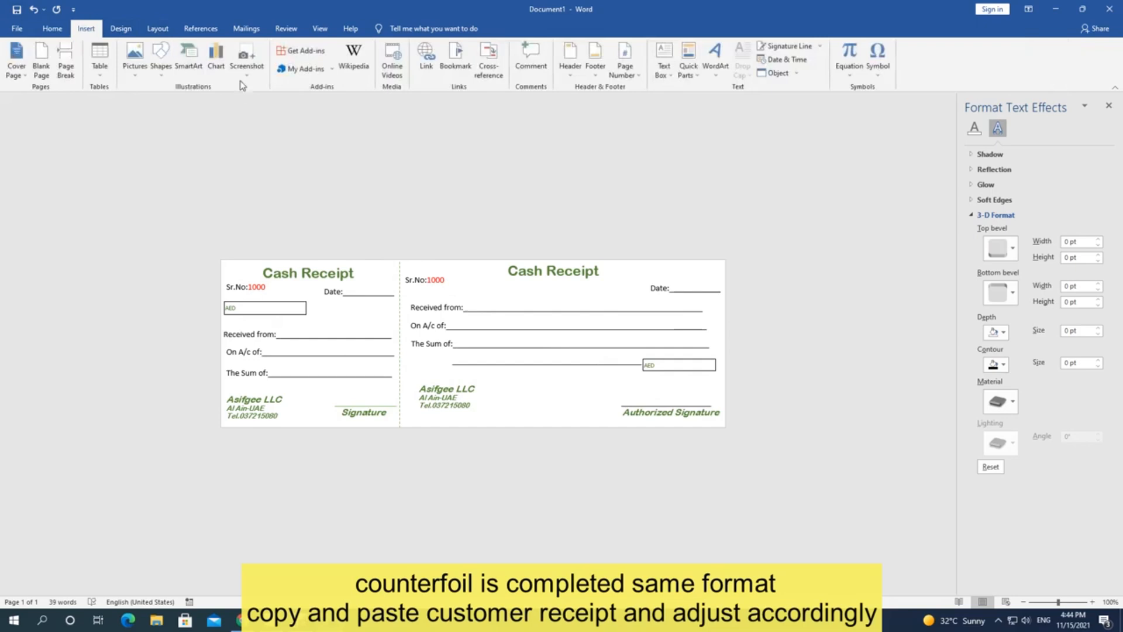
pyautogui.click(161, 59)
pyautogui.click(191, 100)
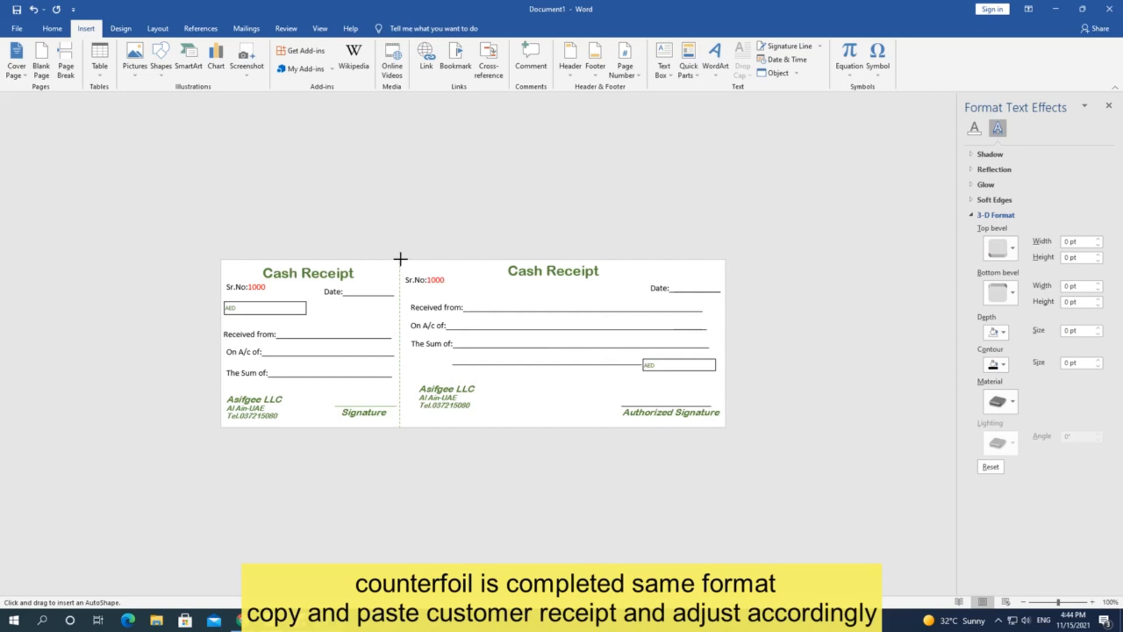
pyautogui.moveTo(400, 258)
pyautogui.mouseDown()
pyautogui.moveTo(401, 296)
pyautogui.moveTo(449, 421)
pyautogui.moveTo(725, 427)
pyautogui.mouseUp()
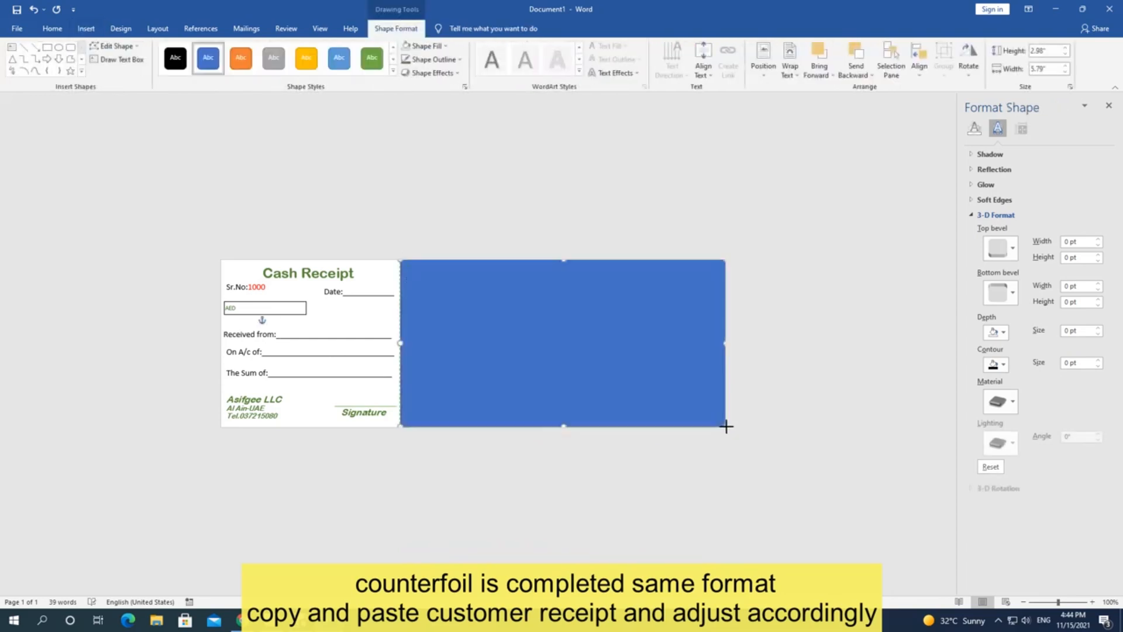
pyautogui.click(446, 46)
pyautogui.click(439, 147)
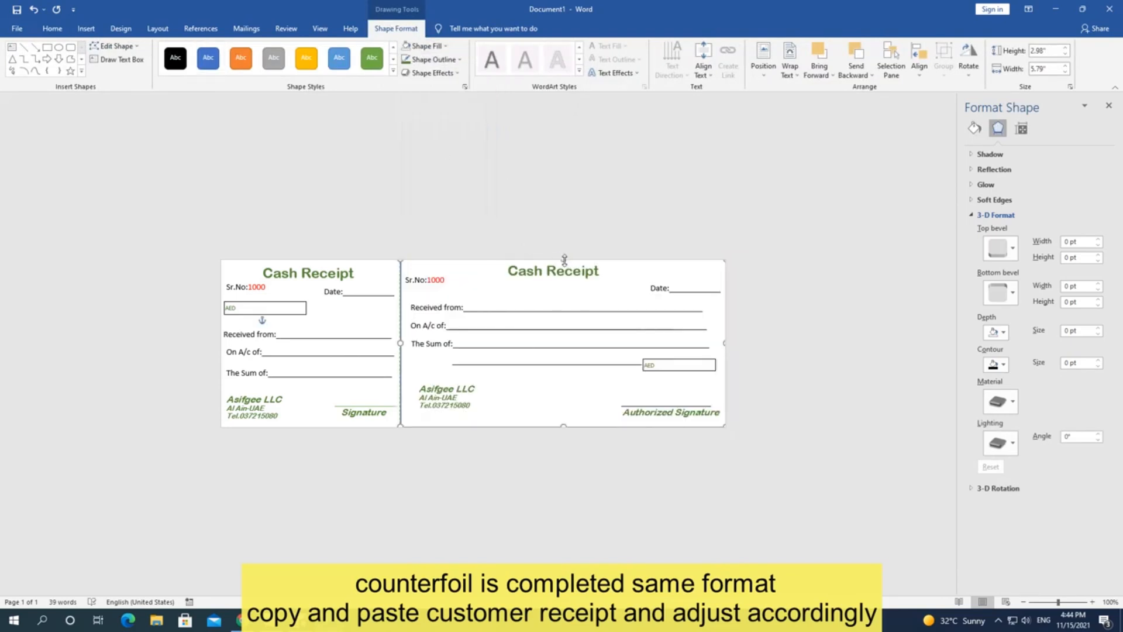
# Step: Adjust the rectangle's top, bottom and right edges to fit the receipt, 2.92 by 5.72 inches
pyautogui.moveTo(565, 260); pyautogui.dragTo(565, 262)
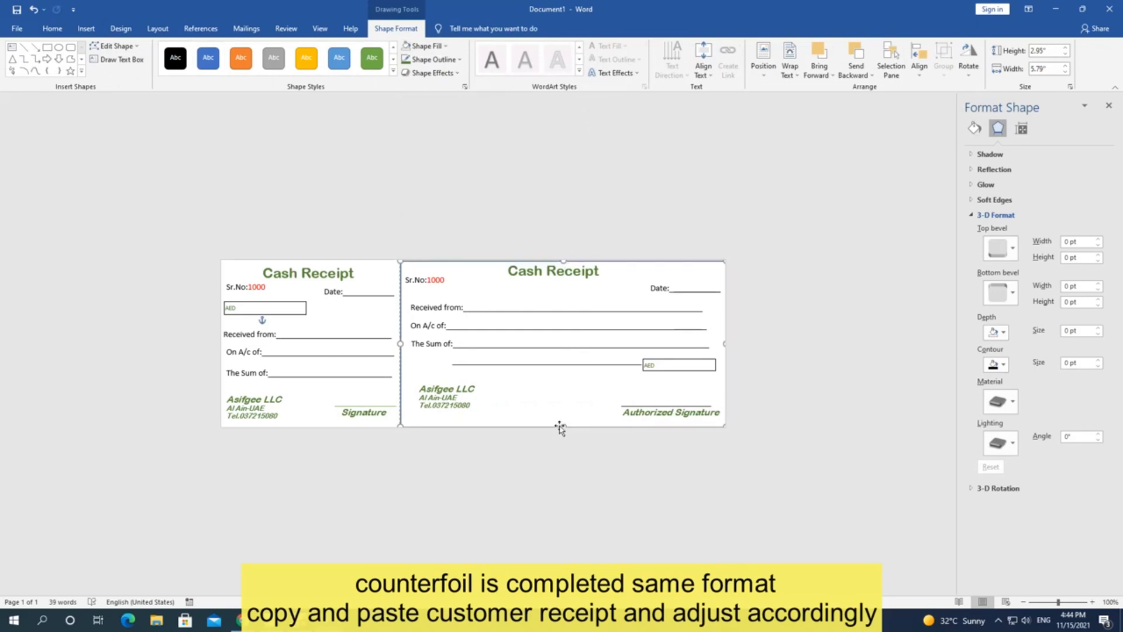
pyautogui.moveTo(561, 424); pyautogui.dragTo(561, 424)
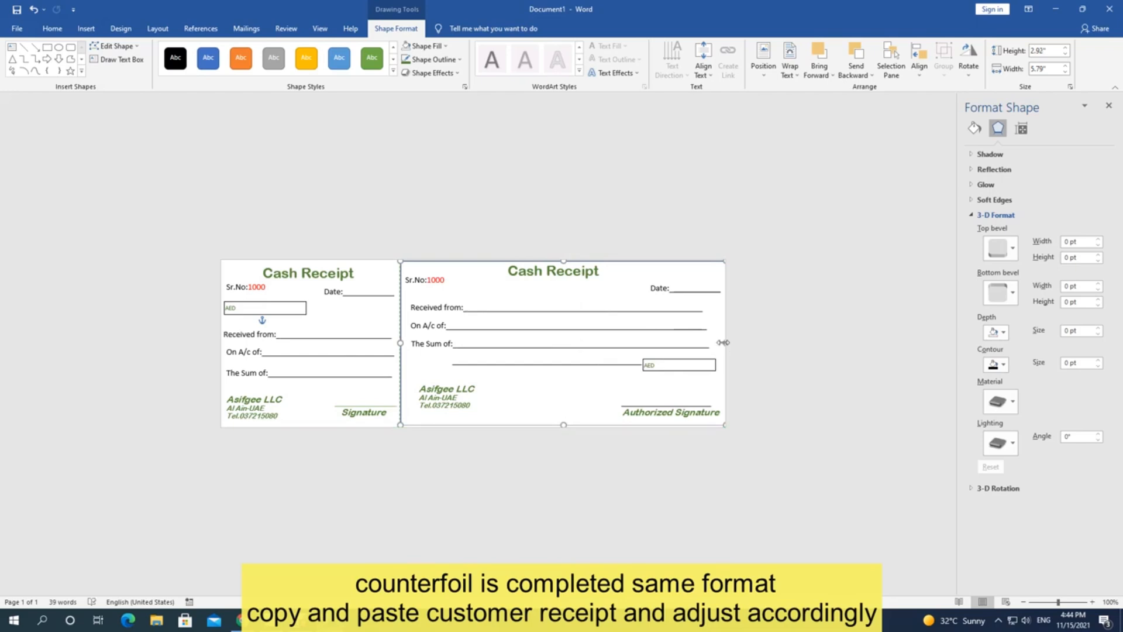
pyautogui.moveTo(724, 342); pyautogui.dragTo(721, 342)
# Step: Give the outer rectangle a 1½ pt Green Accent 6 Darker 25% outline and fine-tune its position
pyautogui.click(454, 60)
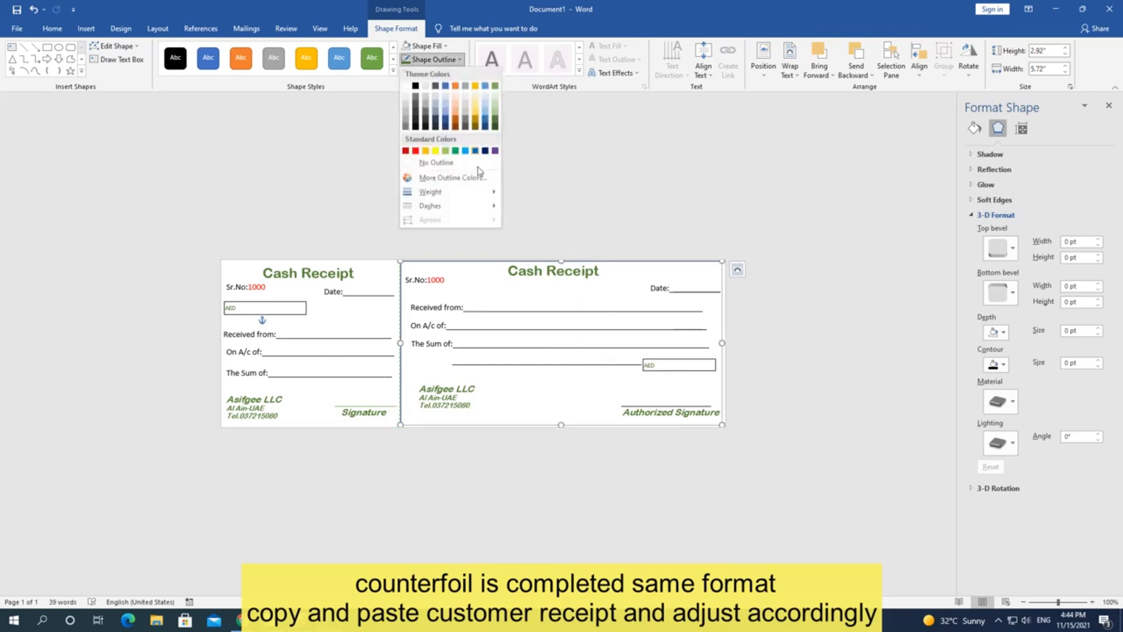
pyautogui.moveTo(473, 203)
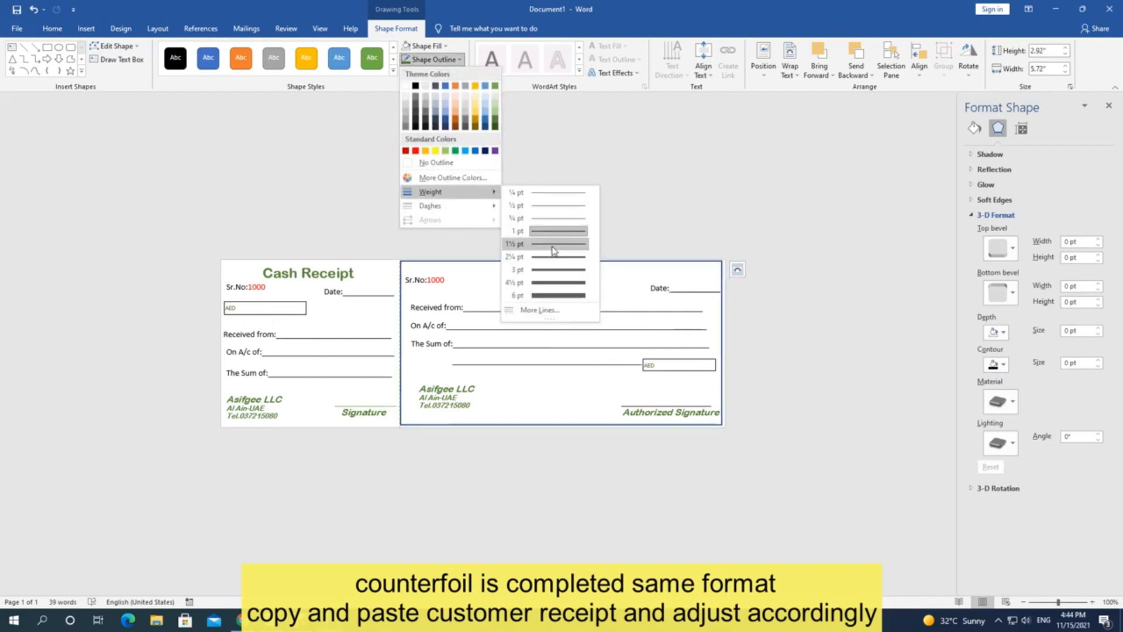
pyautogui.click(552, 245)
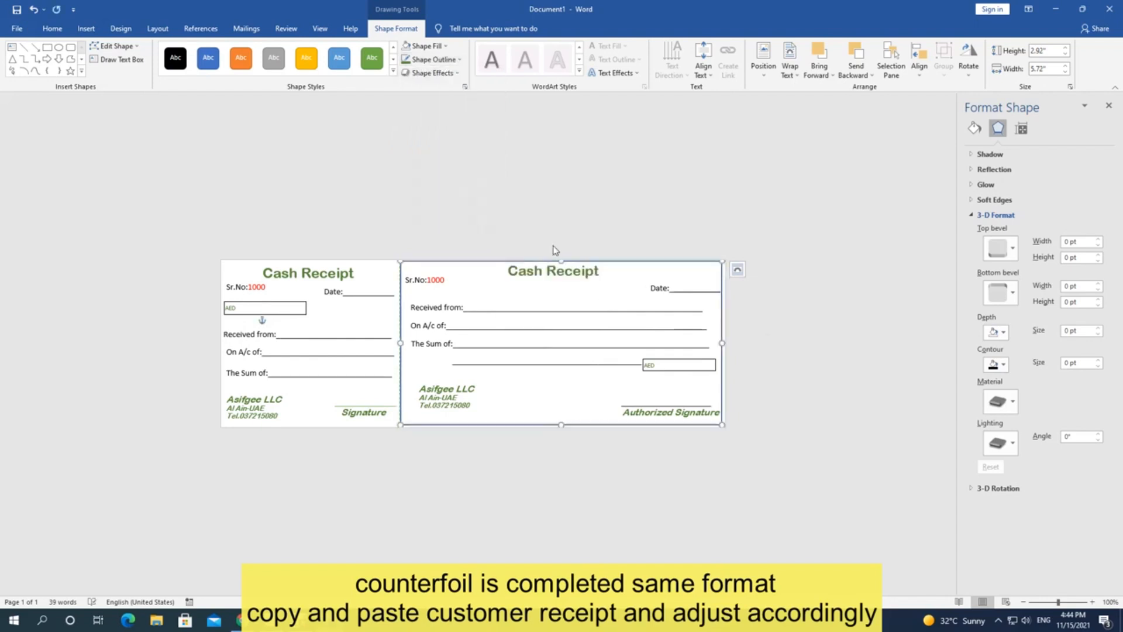
pyautogui.click(461, 60)
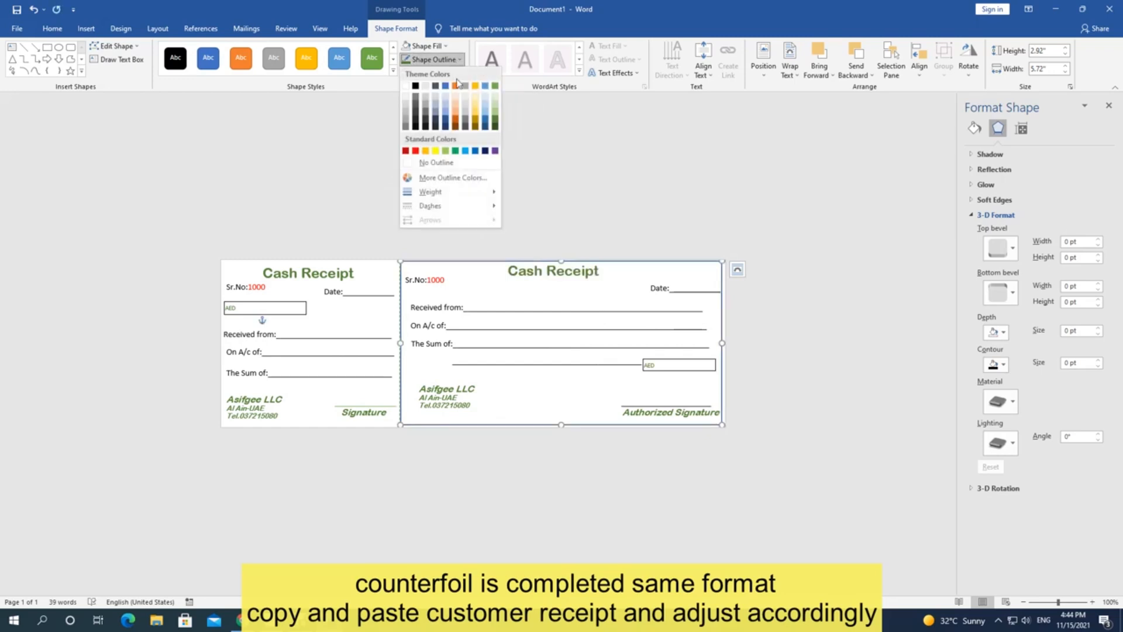
pyautogui.click(495, 123)
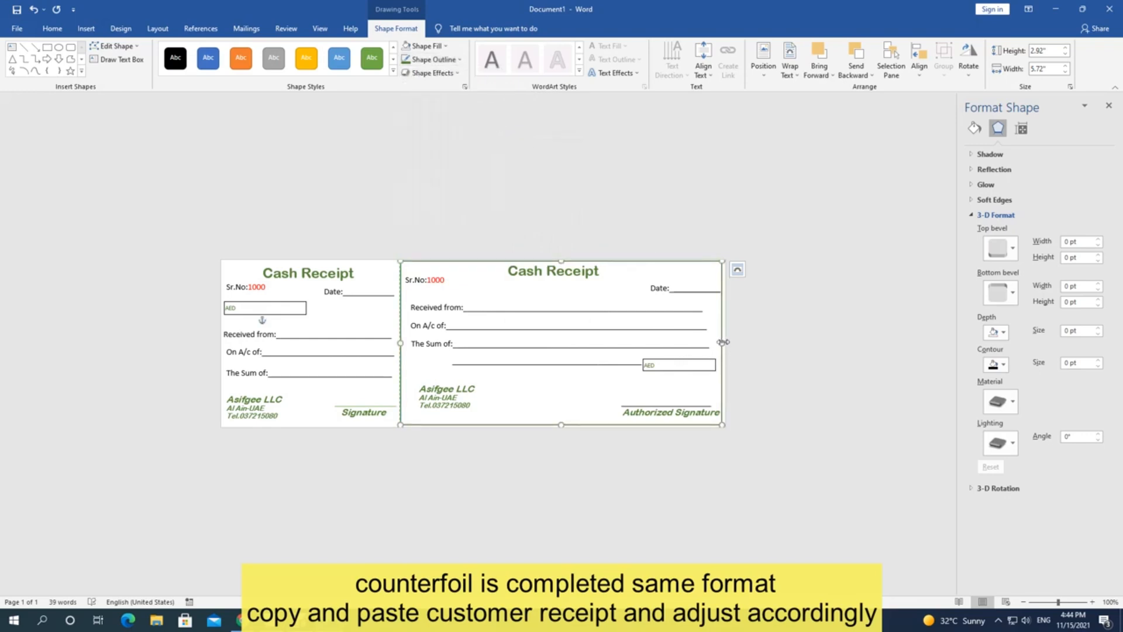
pyautogui.moveTo(723, 342); pyautogui.dragTo(724, 342)
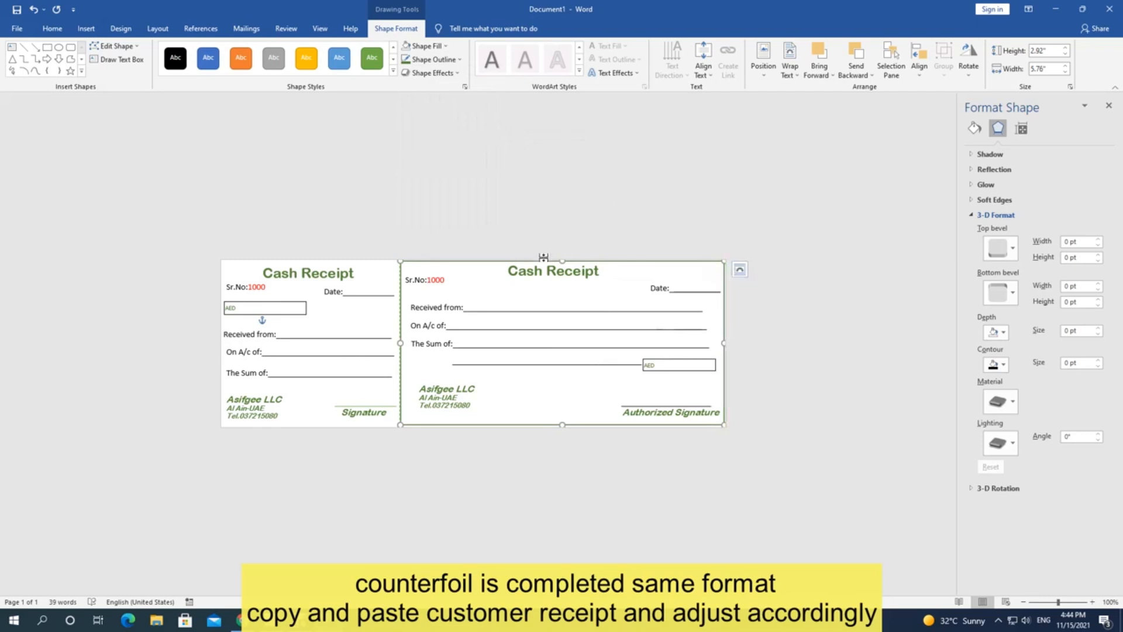
pyautogui.moveTo(560, 260); pyautogui.dragTo(559, 261)
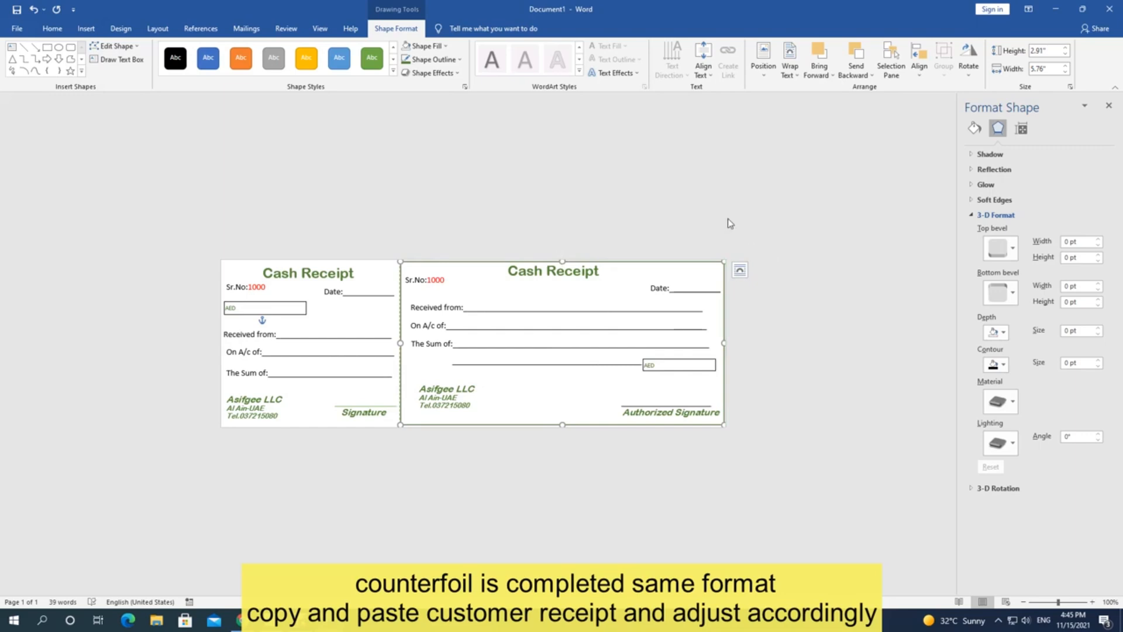
pyautogui.click(748, 224)
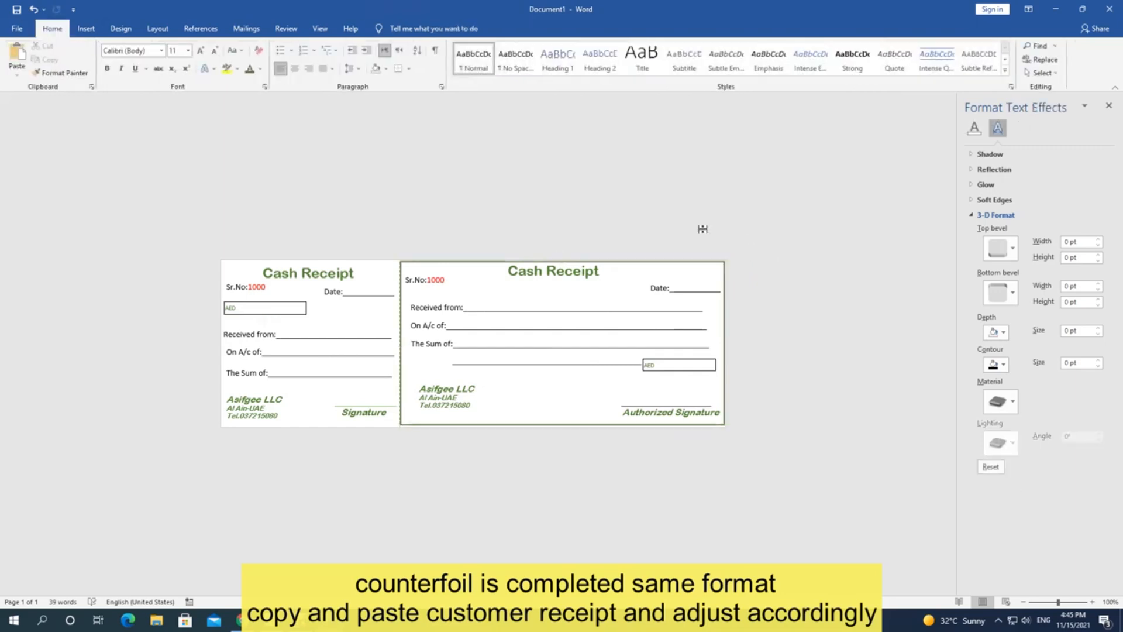
# Step: Duplicate the rectangle as an inner border, nudged up-left, 5.7" wide with green outline
pyautogui.click(512, 263)
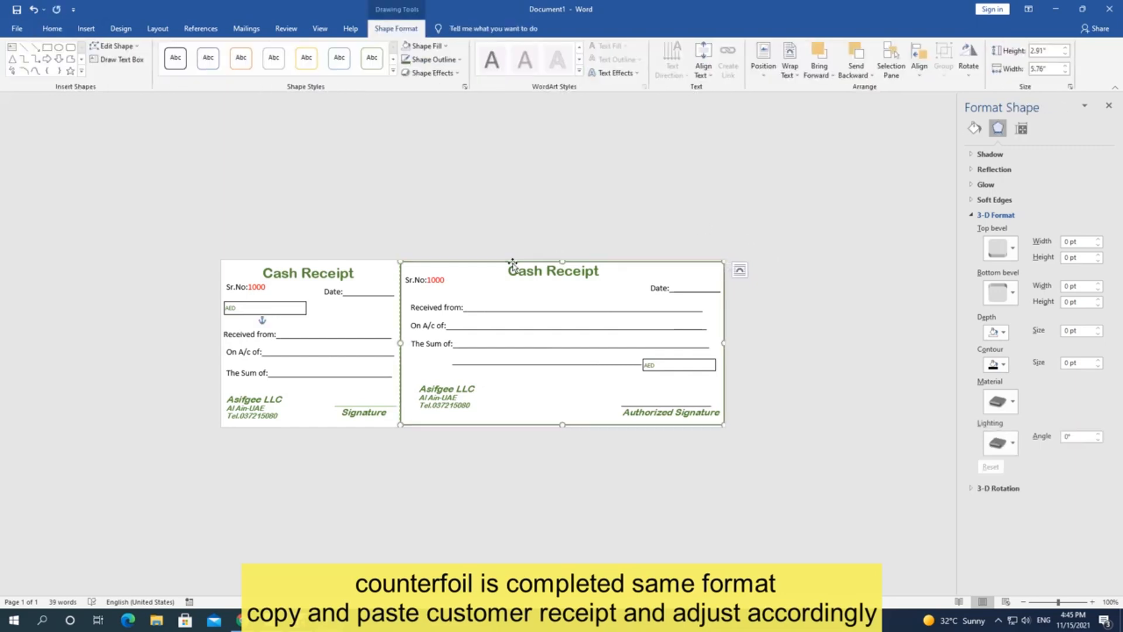
pyautogui.hotkey('ctrl', 'd')
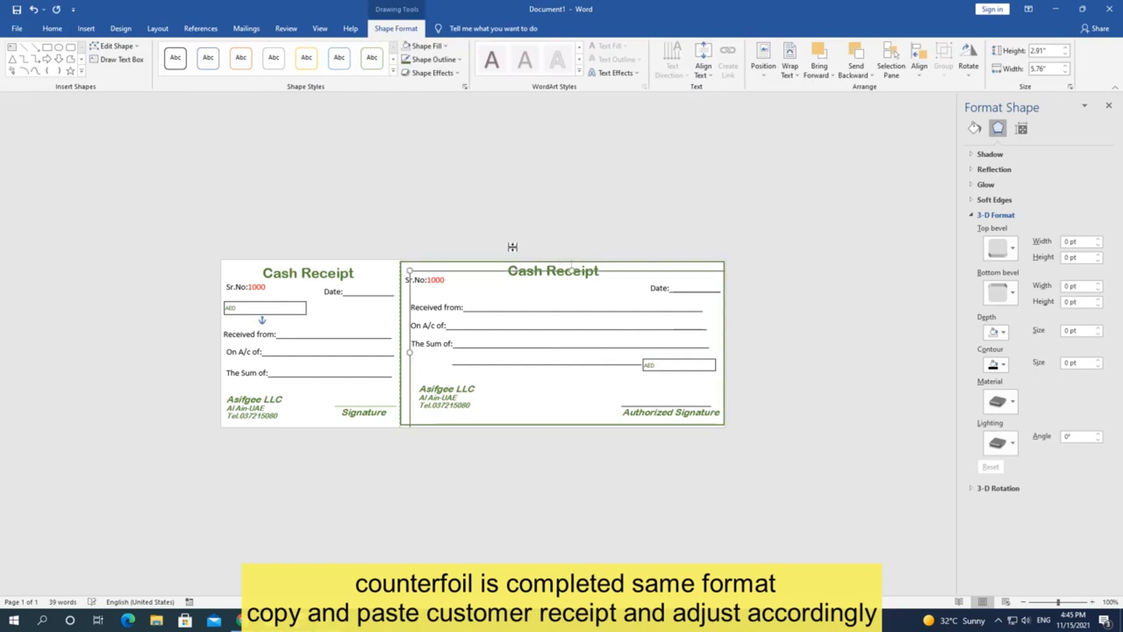
pyautogui.press('Up')
pyautogui.press('Up')
pyautogui.press('Up')
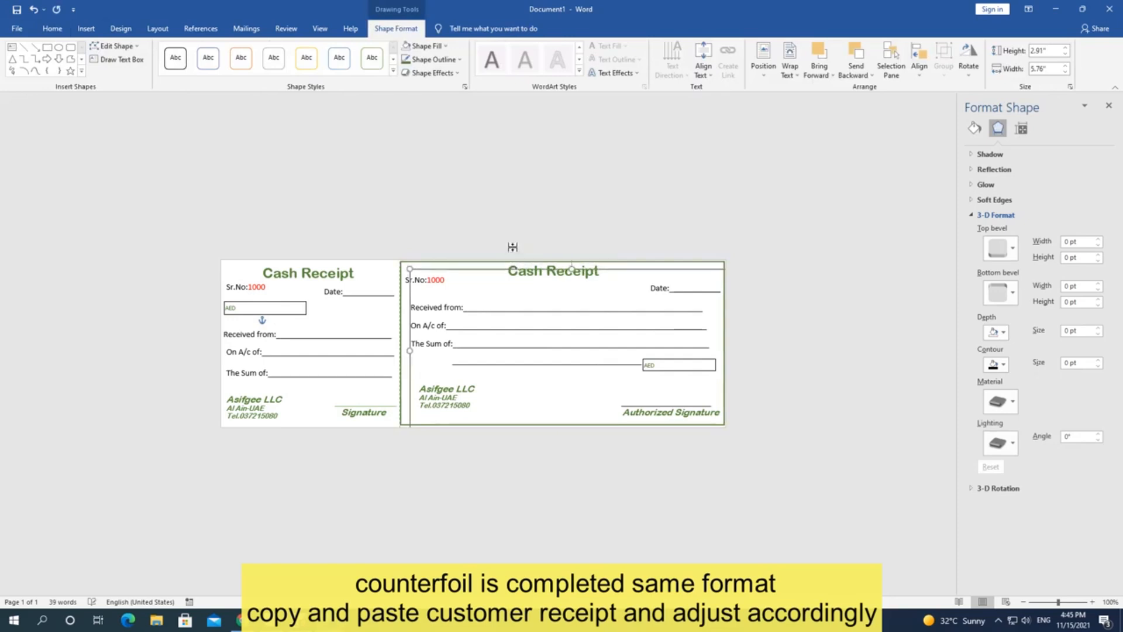
pyautogui.press('Up')
pyautogui.press('Up')
pyautogui.press('Left')
pyautogui.press('Left')
pyautogui.press('Left')
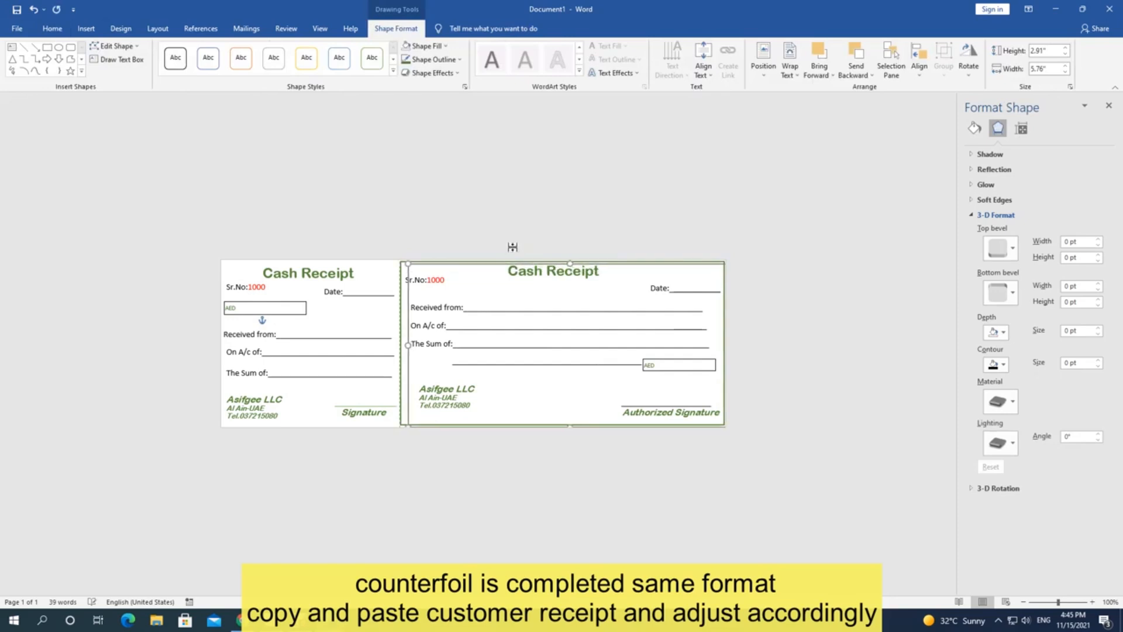
pyautogui.press('Left')
pyautogui.press('Left')
pyautogui.press('Left')
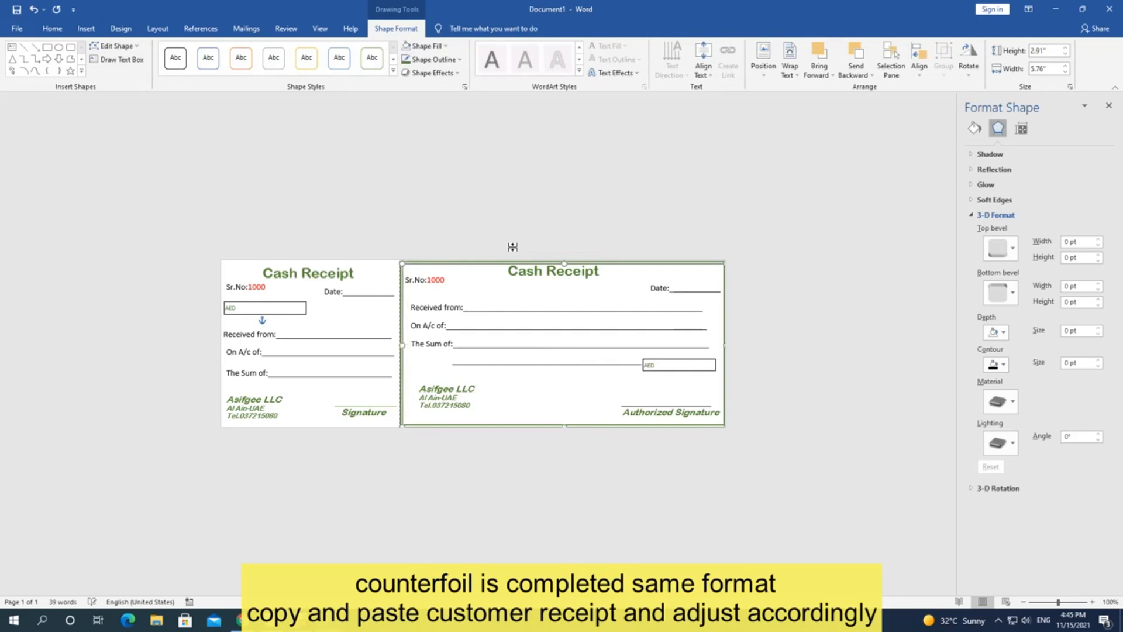
pyautogui.click(1065, 73)
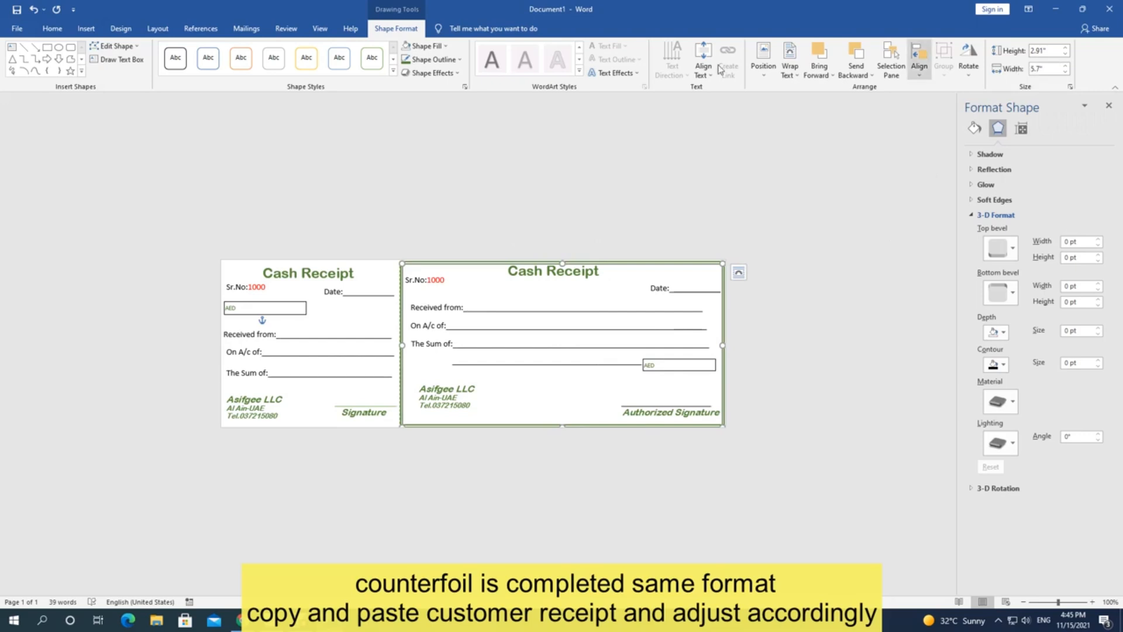
pyautogui.click(461, 60)
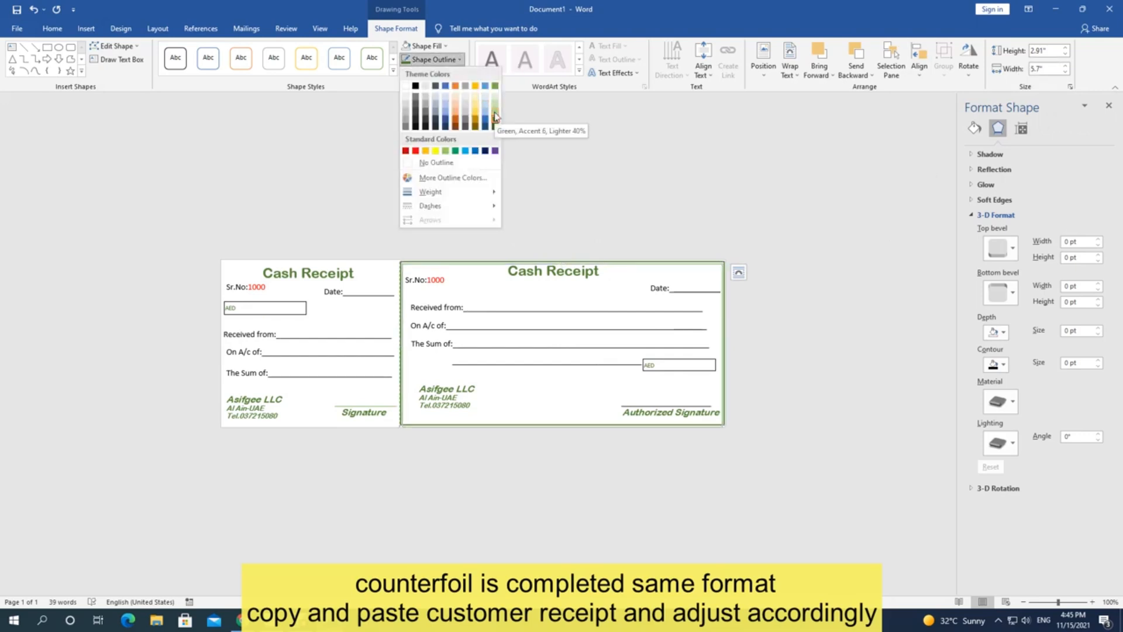
pyautogui.click(494, 115)
pyautogui.click(86, 28)
pyautogui.click(161, 66)
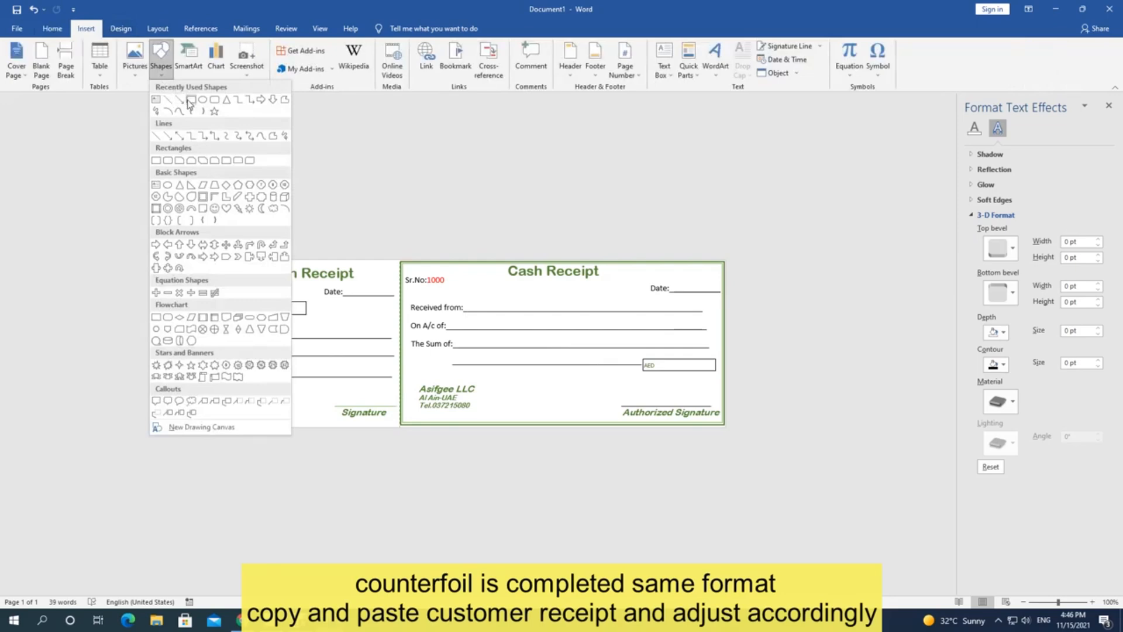
# Step: Draw a rectangle over the counterfoil with no fill and no outline
pyautogui.click(185, 101)
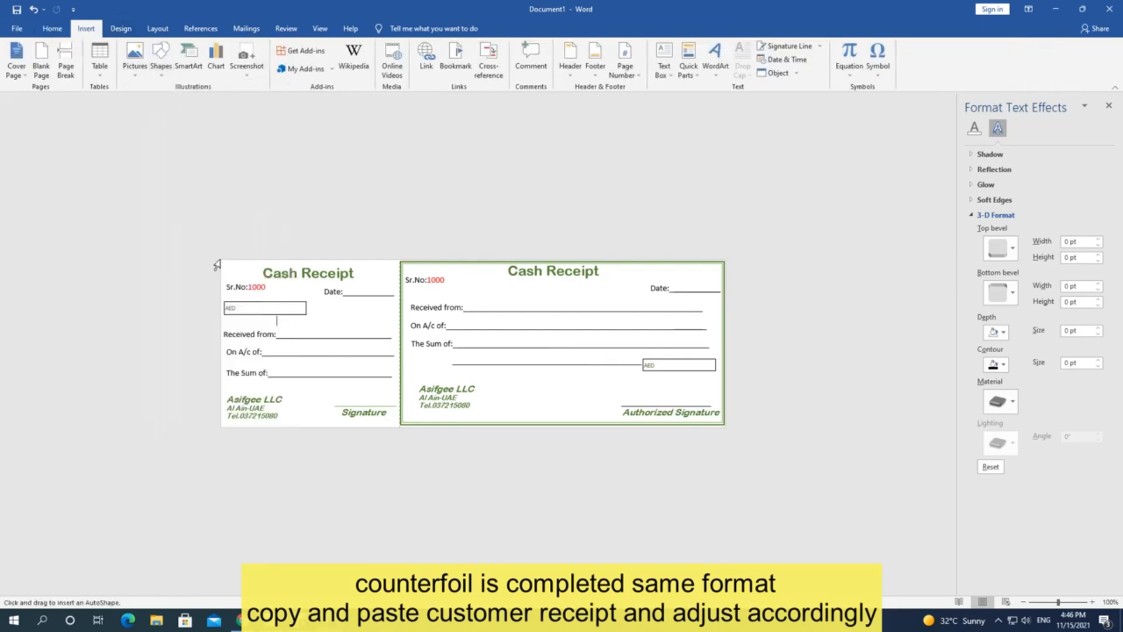
pyautogui.moveTo(221, 260)
pyautogui.mouseDown()
pyautogui.moveTo(374, 384)
pyautogui.moveTo(399, 392)
pyautogui.moveTo(398, 426)
pyautogui.mouseUp()
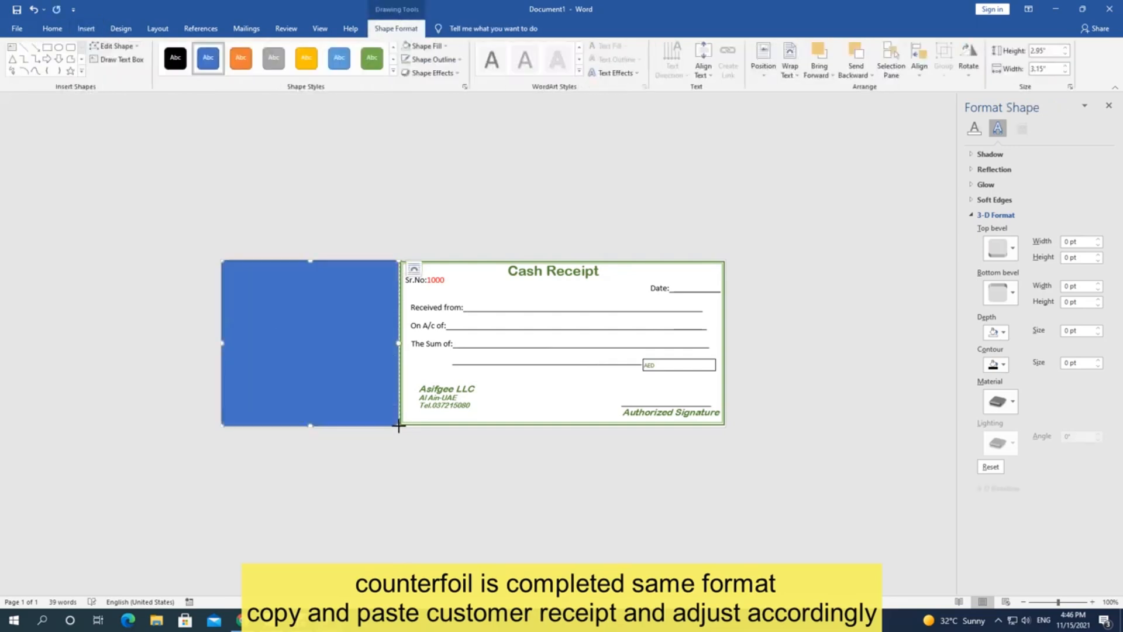
pyautogui.click(460, 59)
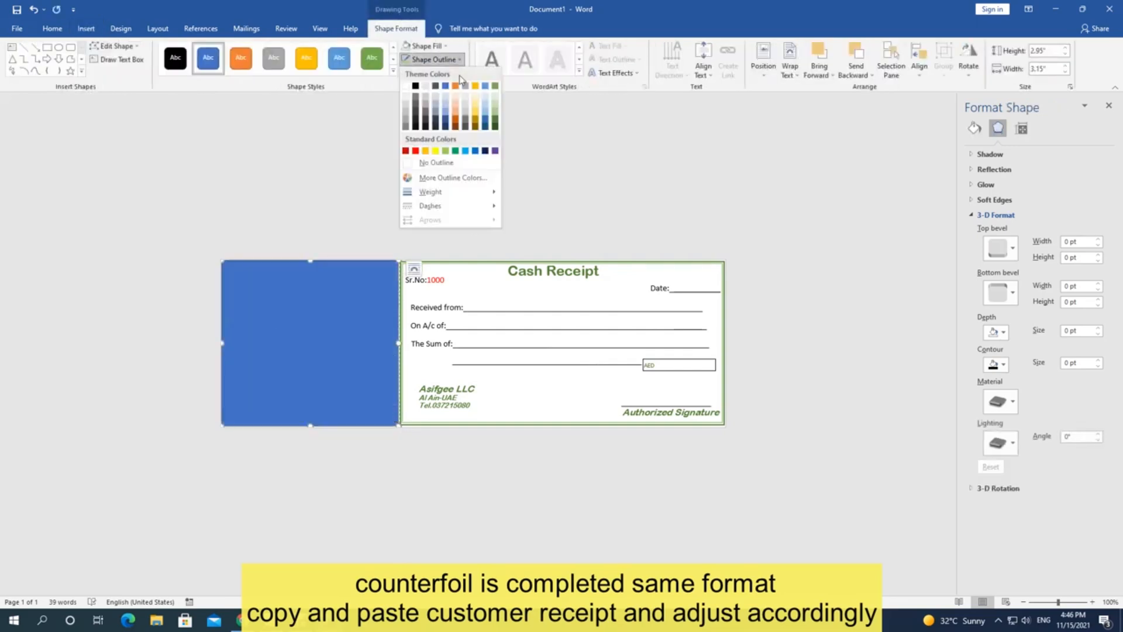
pyautogui.click(445, 163)
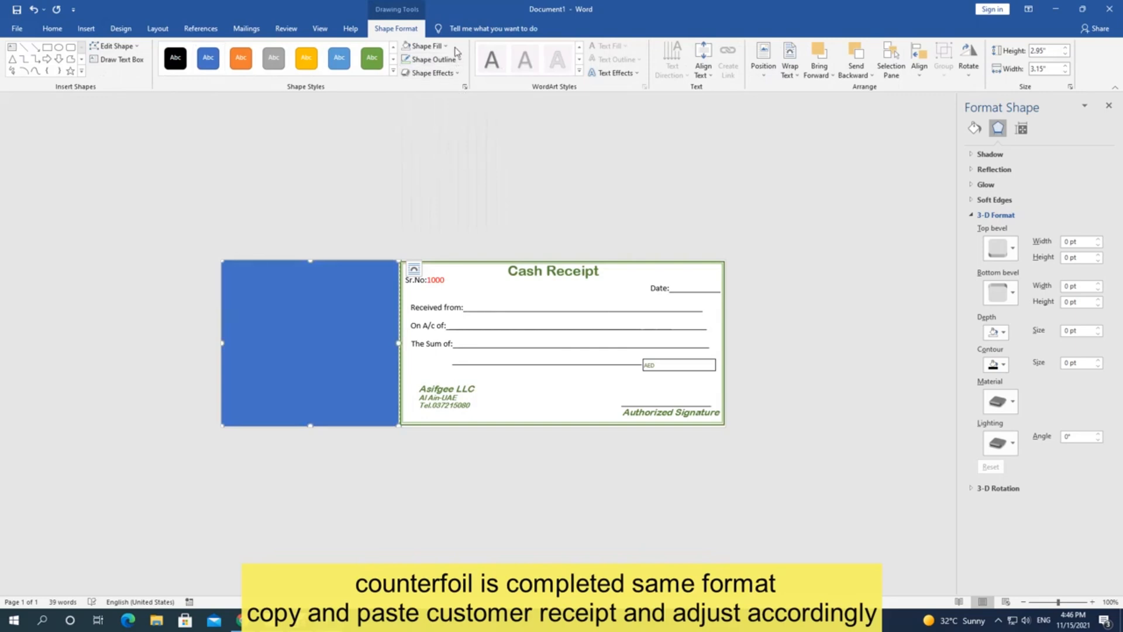
pyautogui.click(424, 45)
pyautogui.click(444, 147)
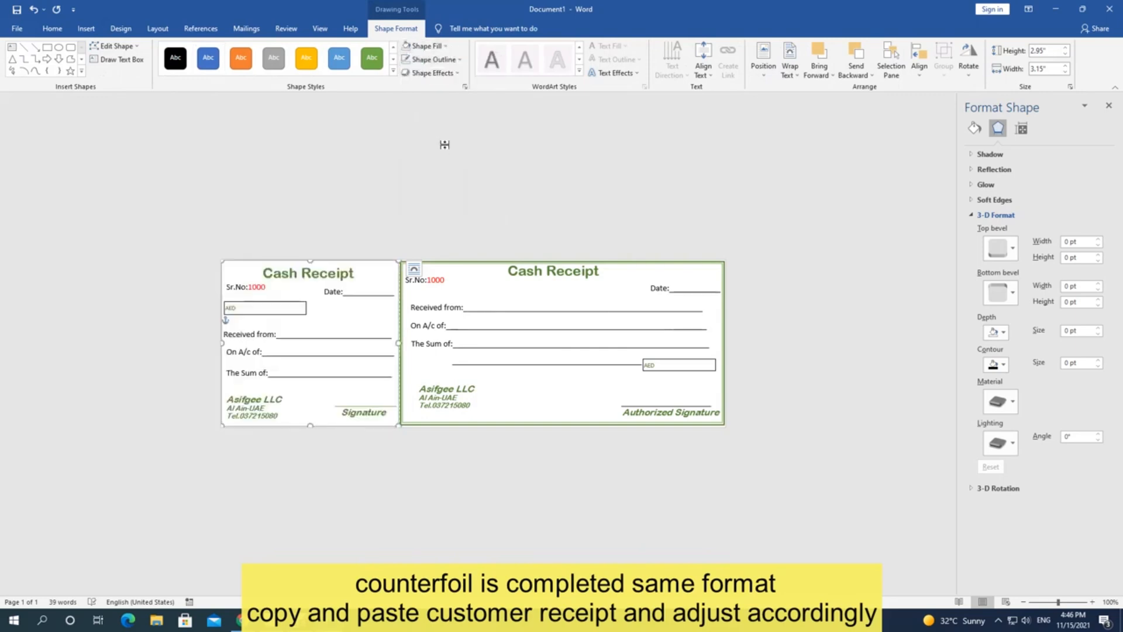
# Step: Give the counterfoil rectangle a green 1½ pt outline and a 2.9" height
pyautogui.click(458, 59)
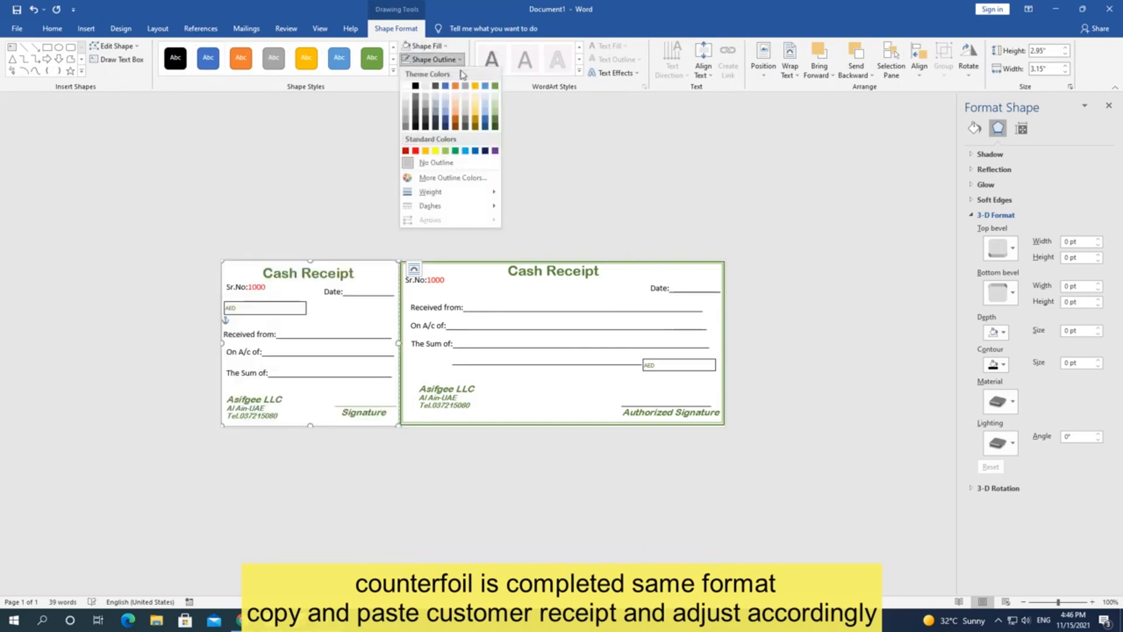
pyautogui.click(492, 121)
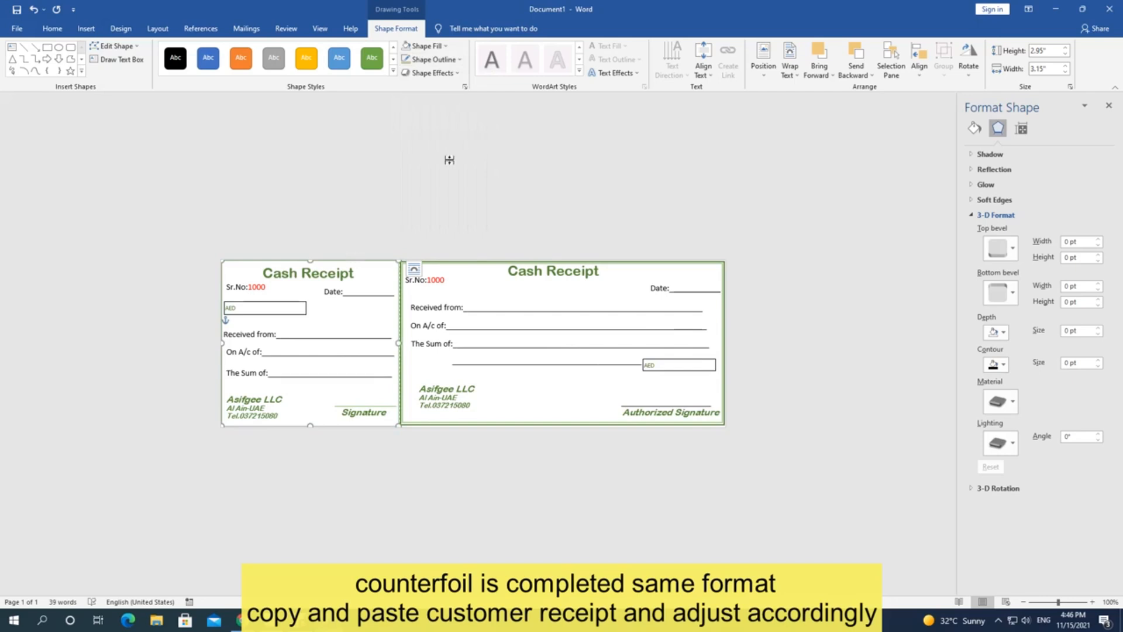
pyautogui.click(459, 59)
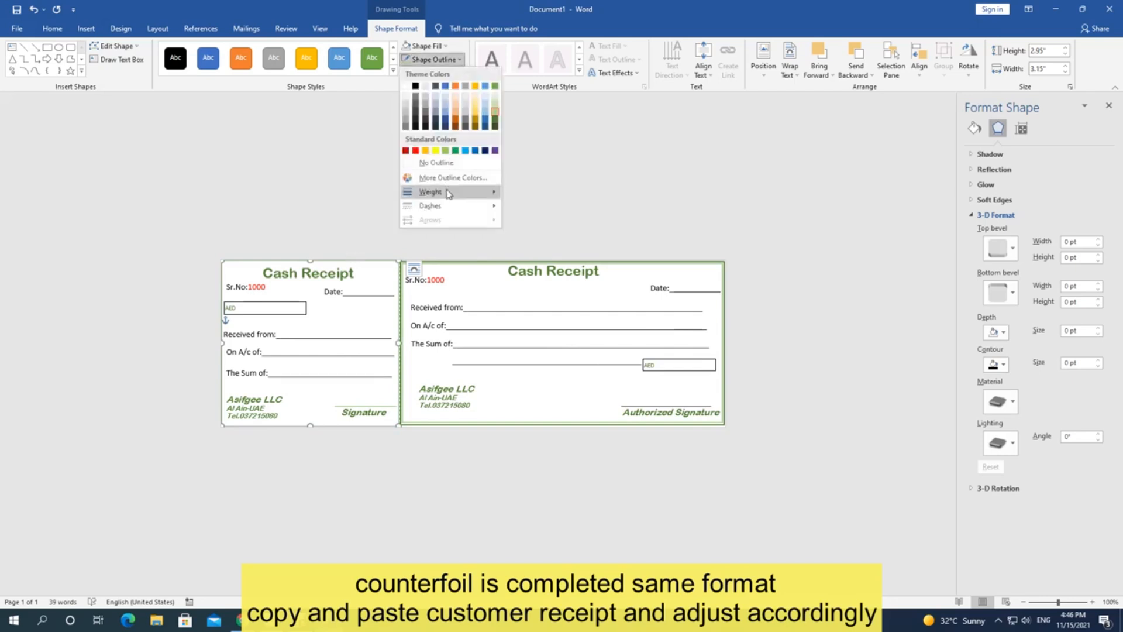
pyautogui.moveTo(454, 193)
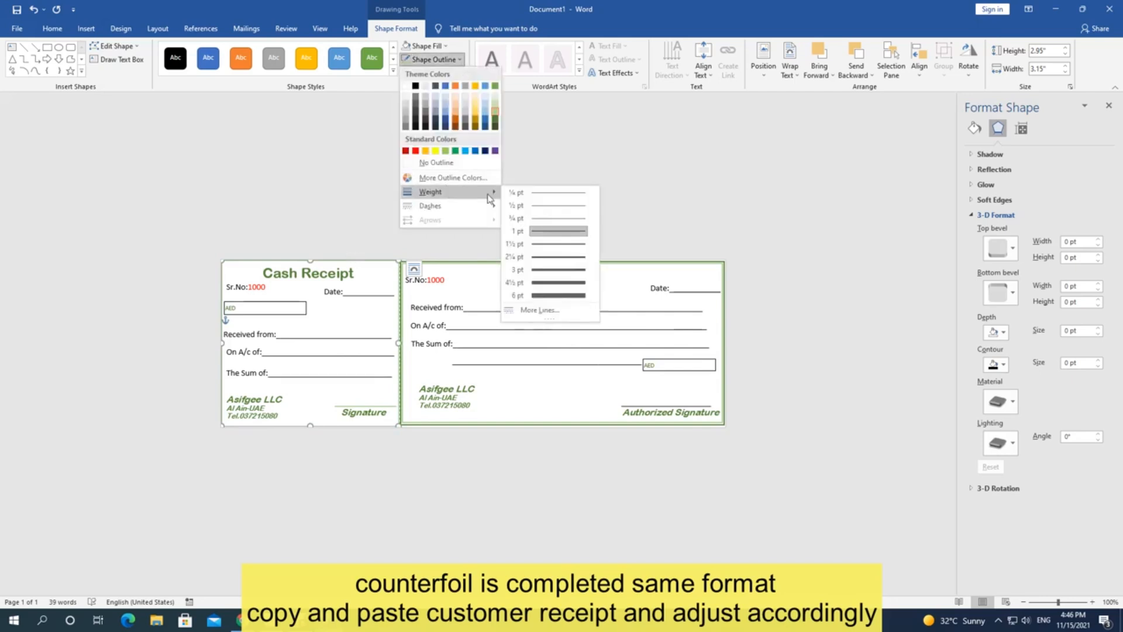
pyautogui.click(535, 245)
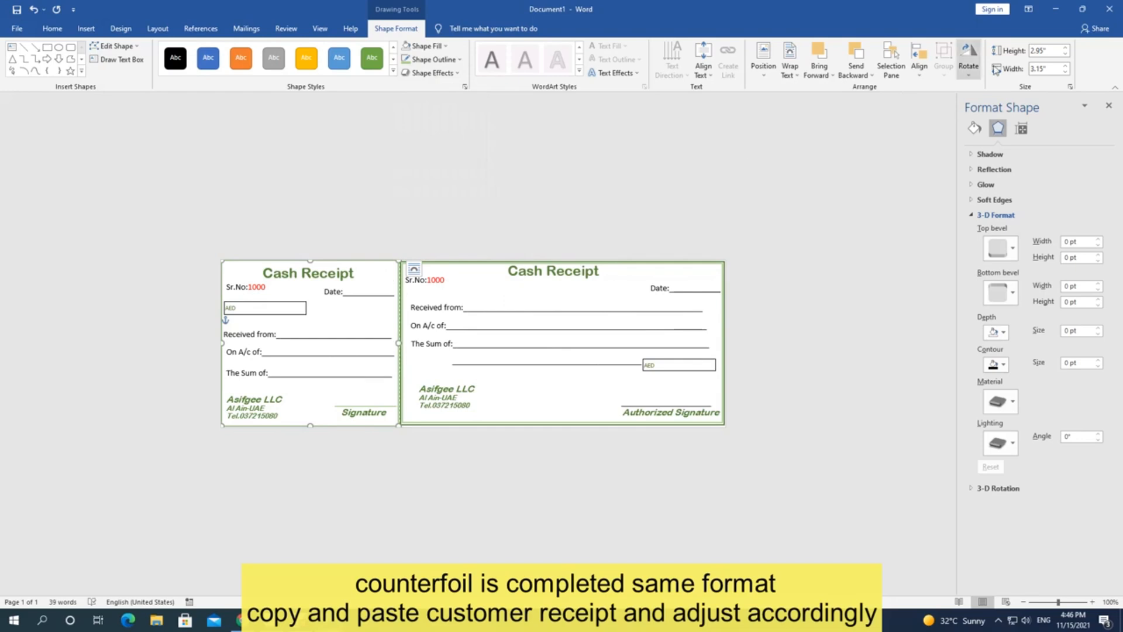
pyautogui.click(1065, 55)
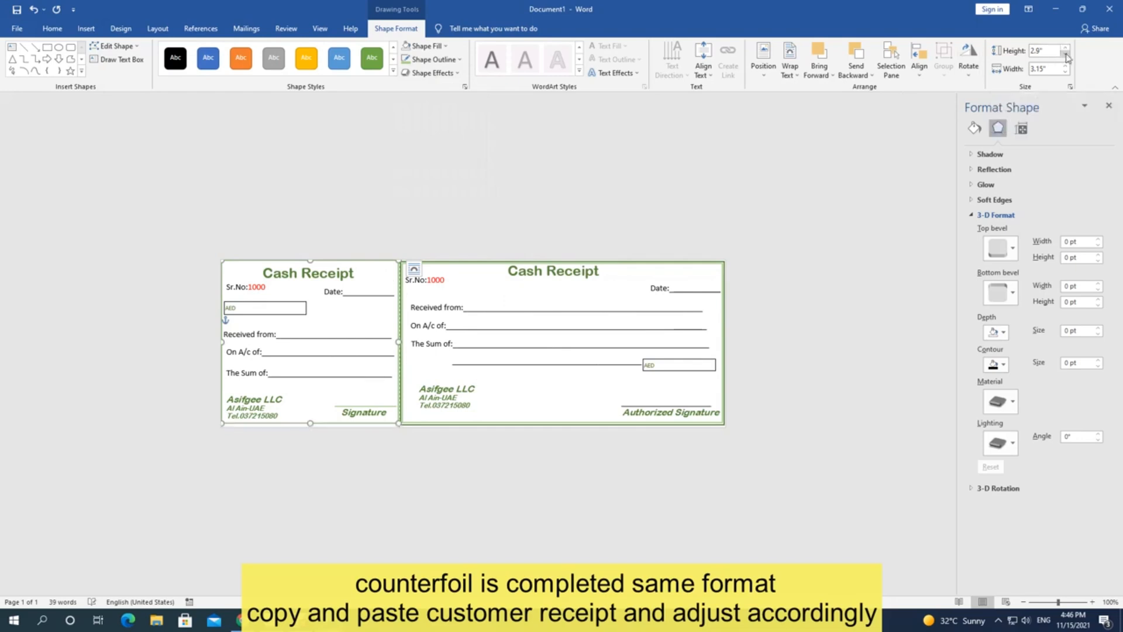
pyautogui.click(597, 431)
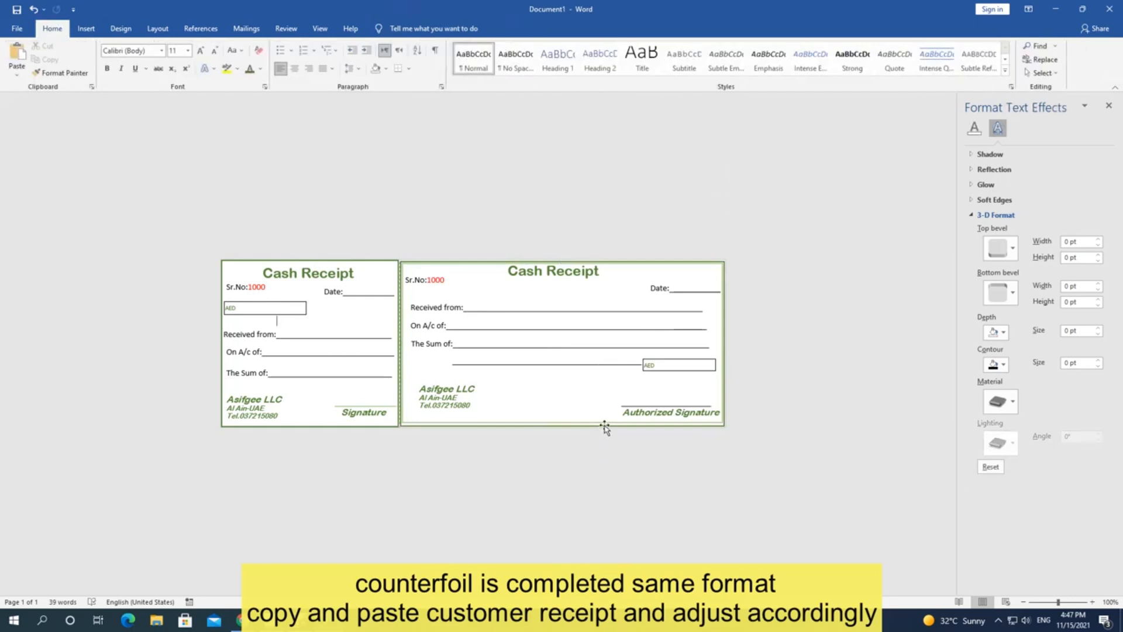
# Step: Compare the receipt and counterfoil frame sizes, then open the print preview with Ctrl+P
pyautogui.click(609, 427)
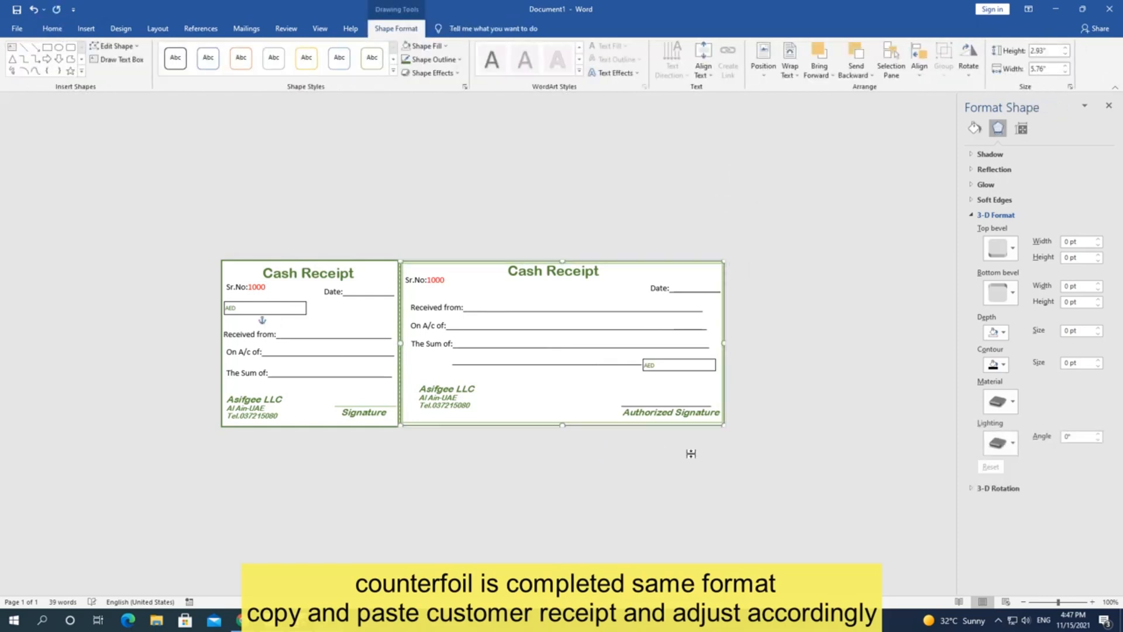
pyautogui.click(830, 388)
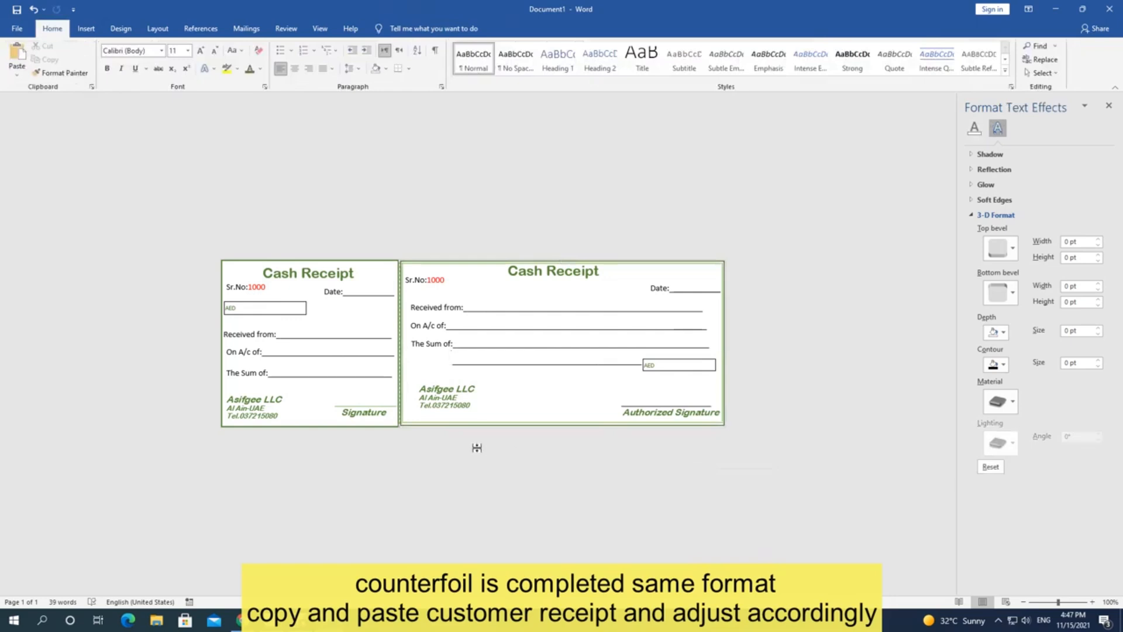
pyautogui.click(426, 422)
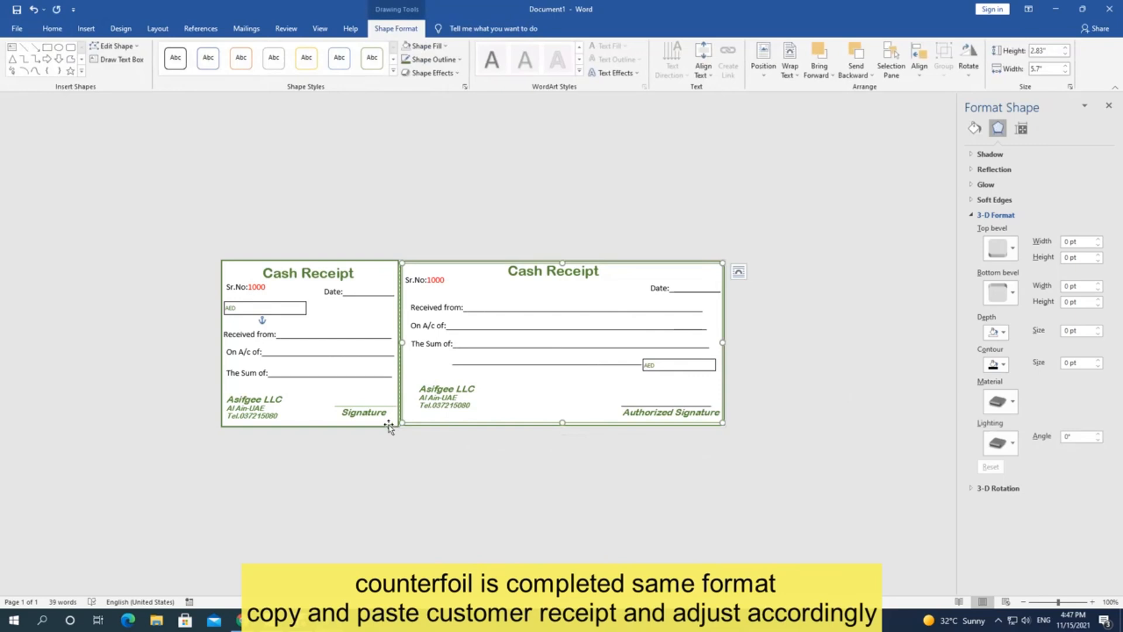
pyautogui.click(344, 426)
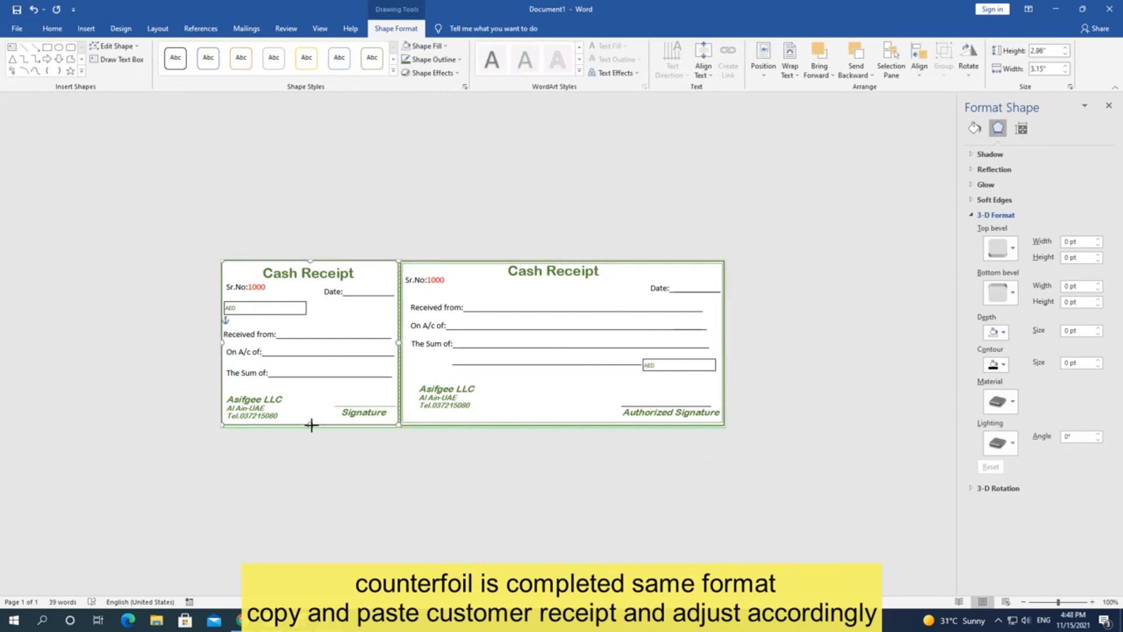
pyautogui.click(363, 465)
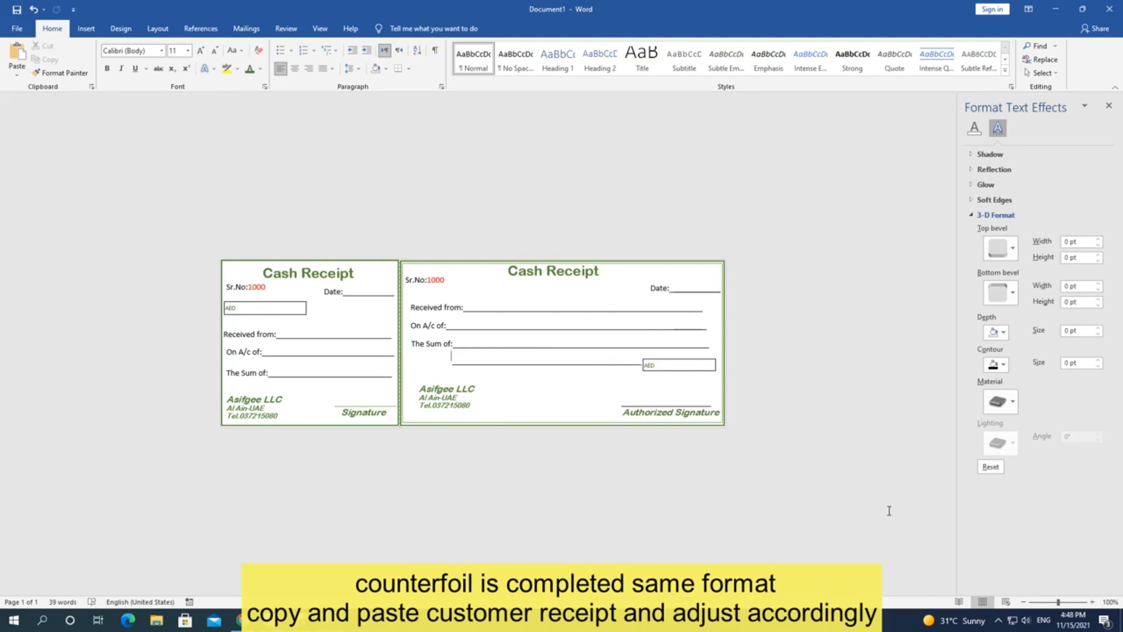
pyautogui.hotkey('ctrl', 'p')
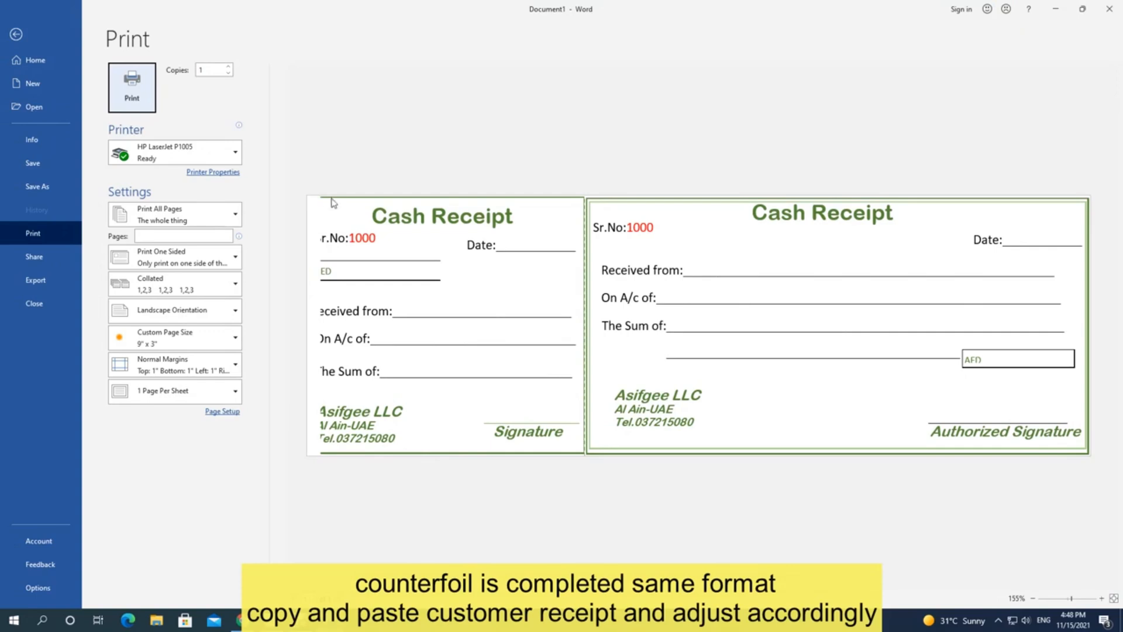
# Step: Save the document as 'Cash Receipt' in E:\Personal\MY SOFTWARE\Ms World
pyautogui.hotkey('ctrl', 's')
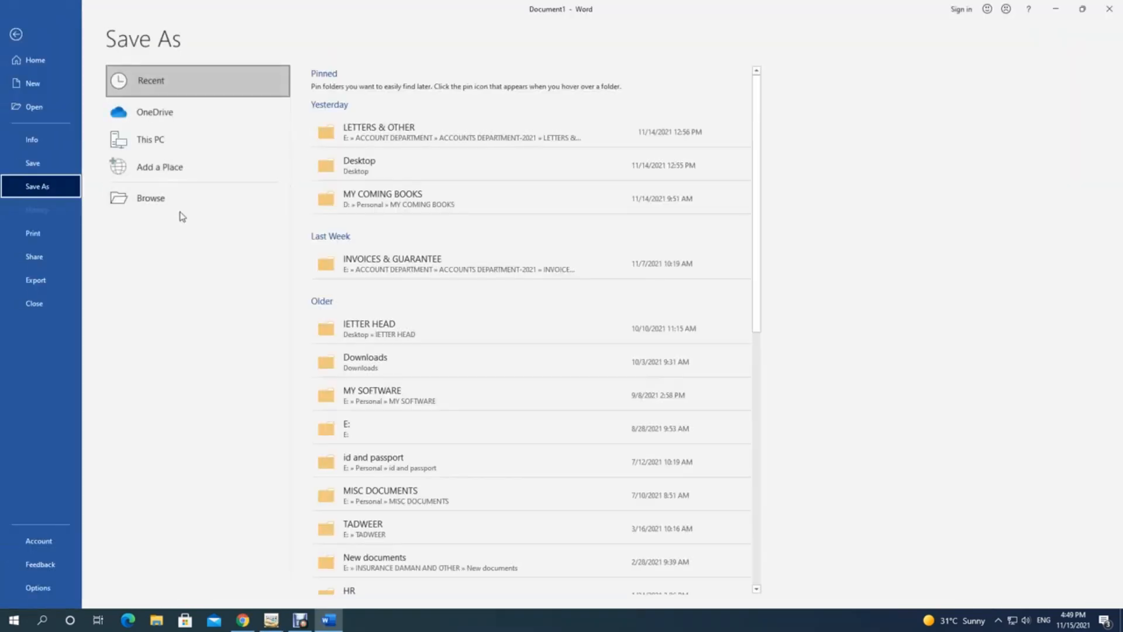
pyautogui.click(185, 198)
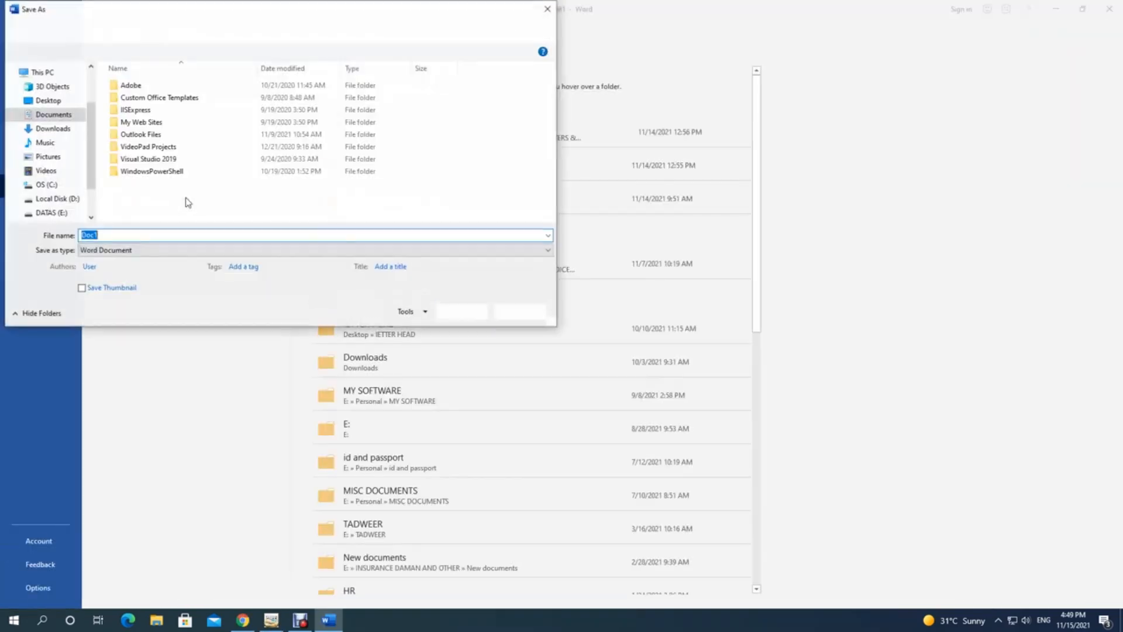
pyautogui.click(133, 233)
pyautogui.press('BackSpace')
pyautogui.press('BackSpace')
pyautogui.press('BackSpace')
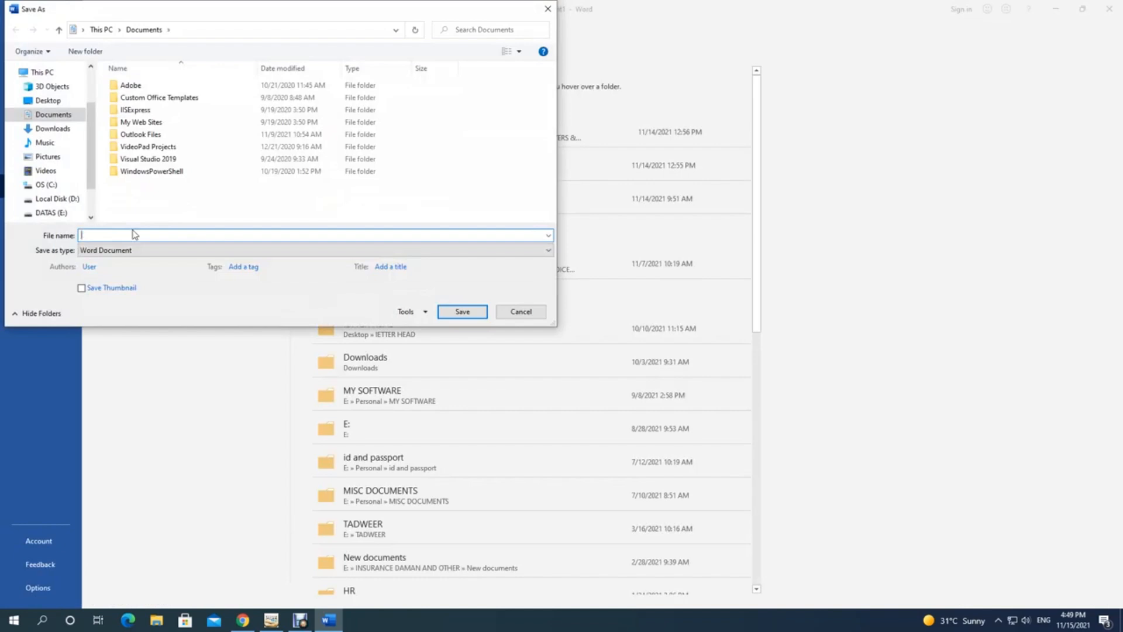
pyautogui.write('Cas')
pyautogui.click(51, 212)
pyautogui.doubleClick(151, 209)
pyautogui.scroll(-3, 151, 204)
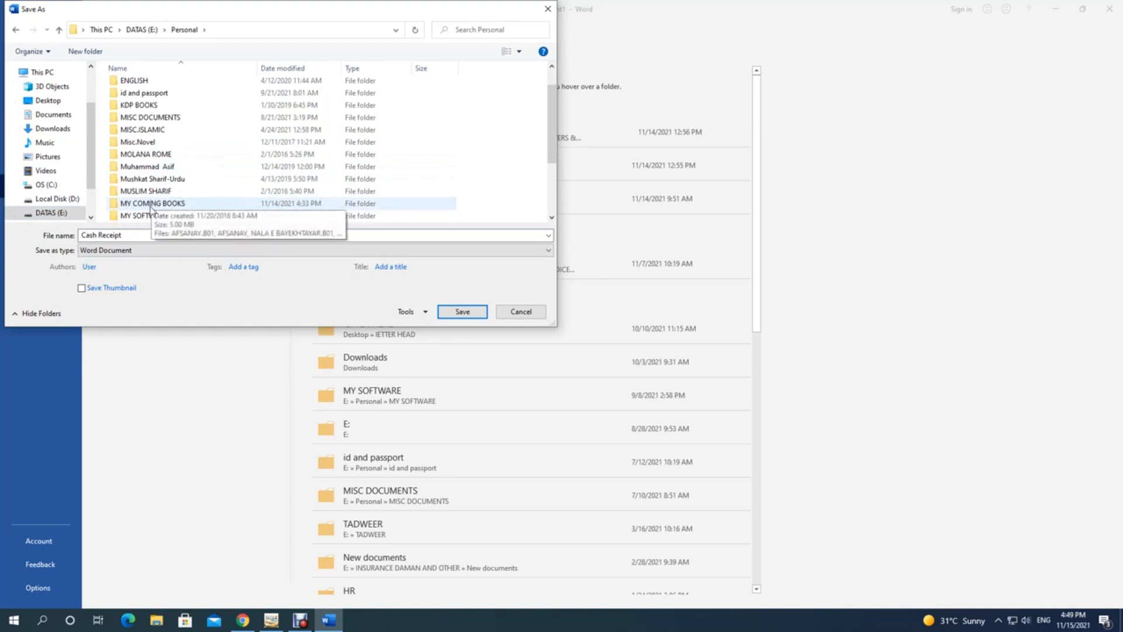
pyautogui.doubleClick(150, 213)
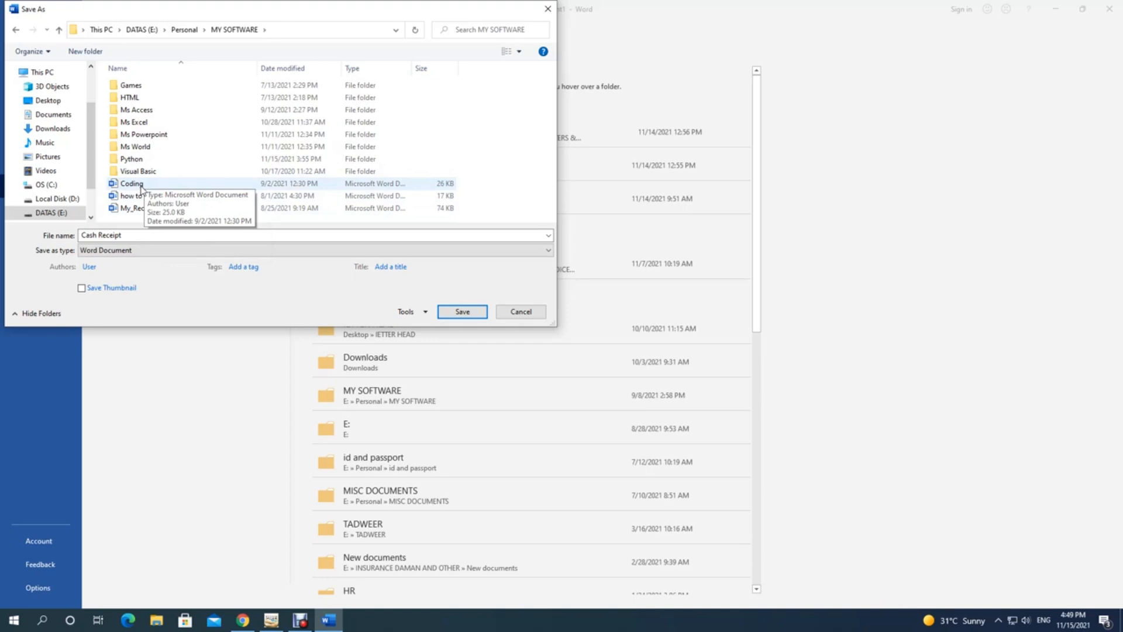
pyautogui.doubleClick(135, 147)
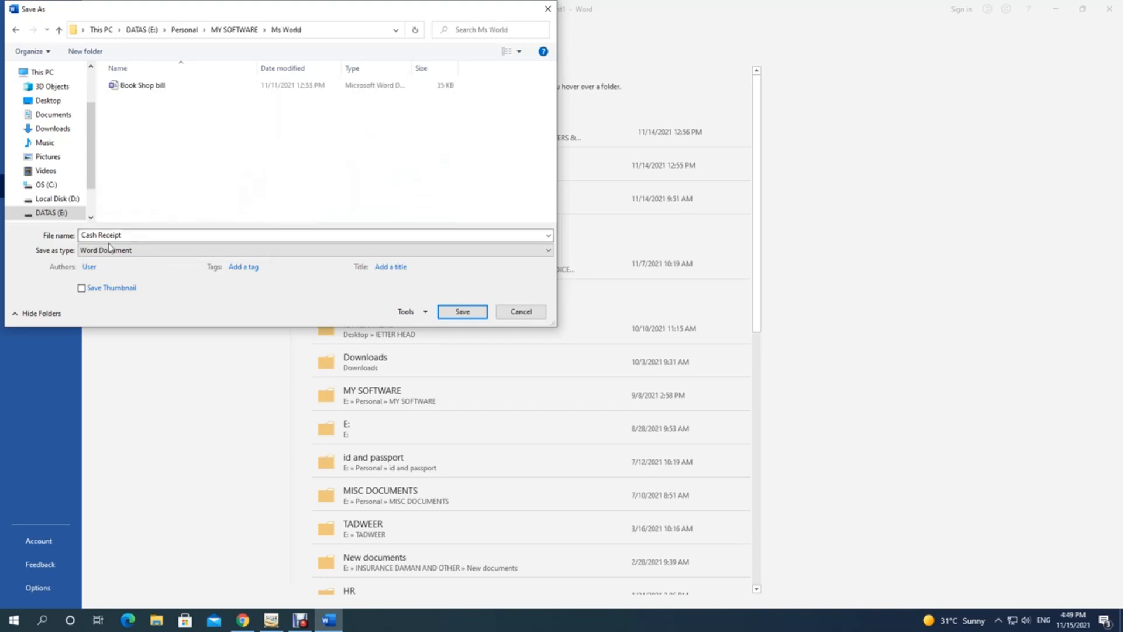
pyautogui.click(472, 314)
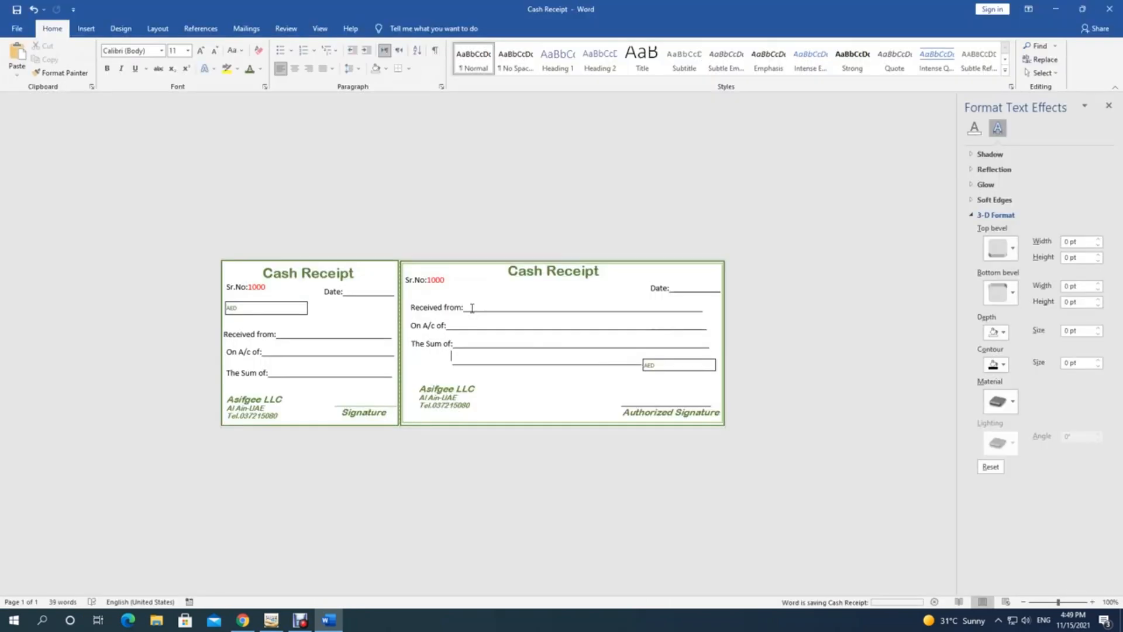
# Step: Move the receipt's Asifgee LLC company block slightly left and down
pyautogui.click(696, 371)
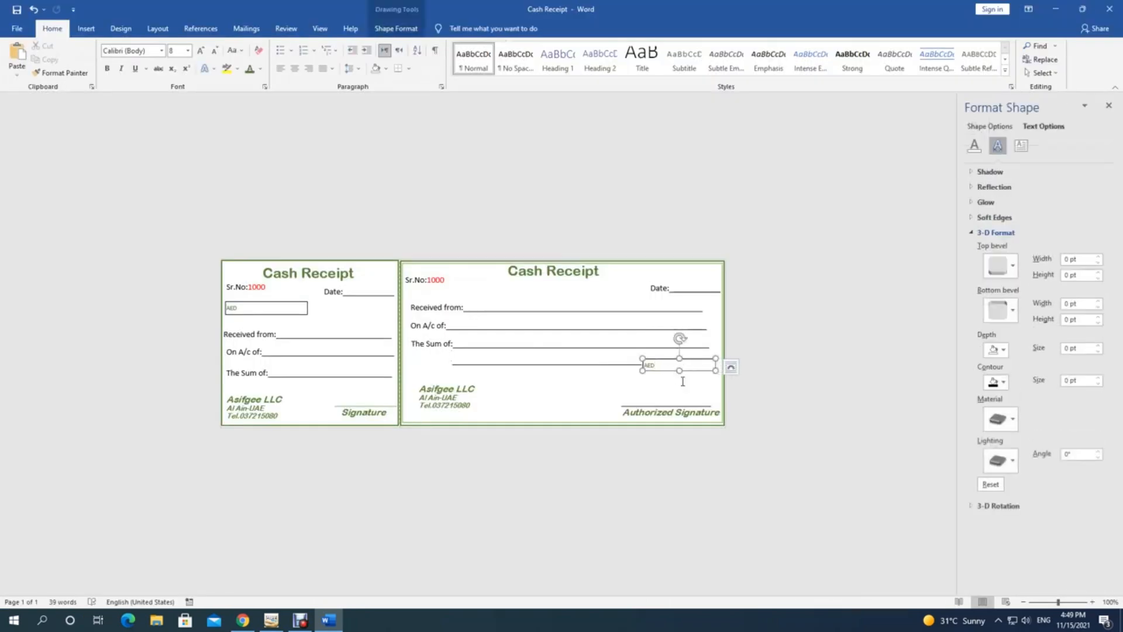
pyautogui.click(454, 390)
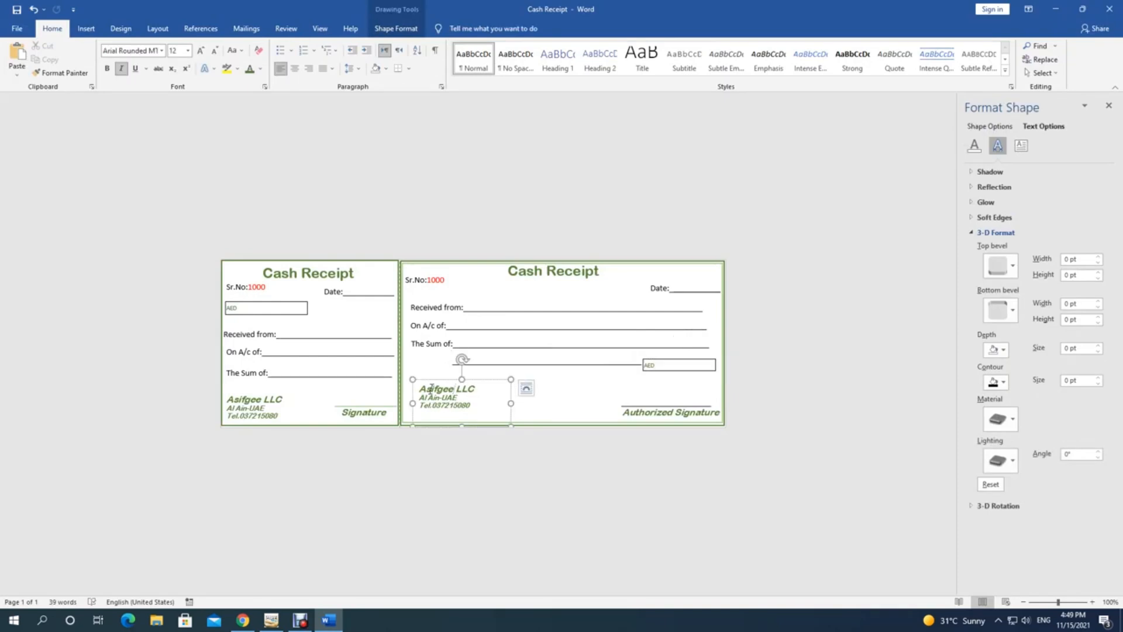
pyautogui.moveTo(418, 388); pyautogui.dragTo(462, 411)
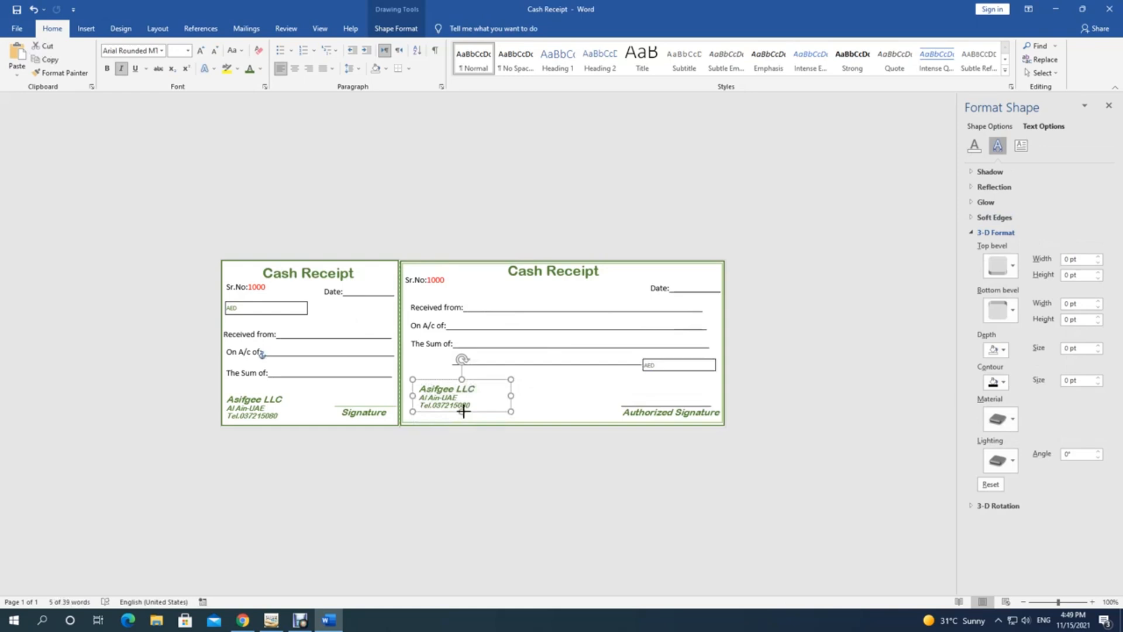
pyautogui.click(274, 396)
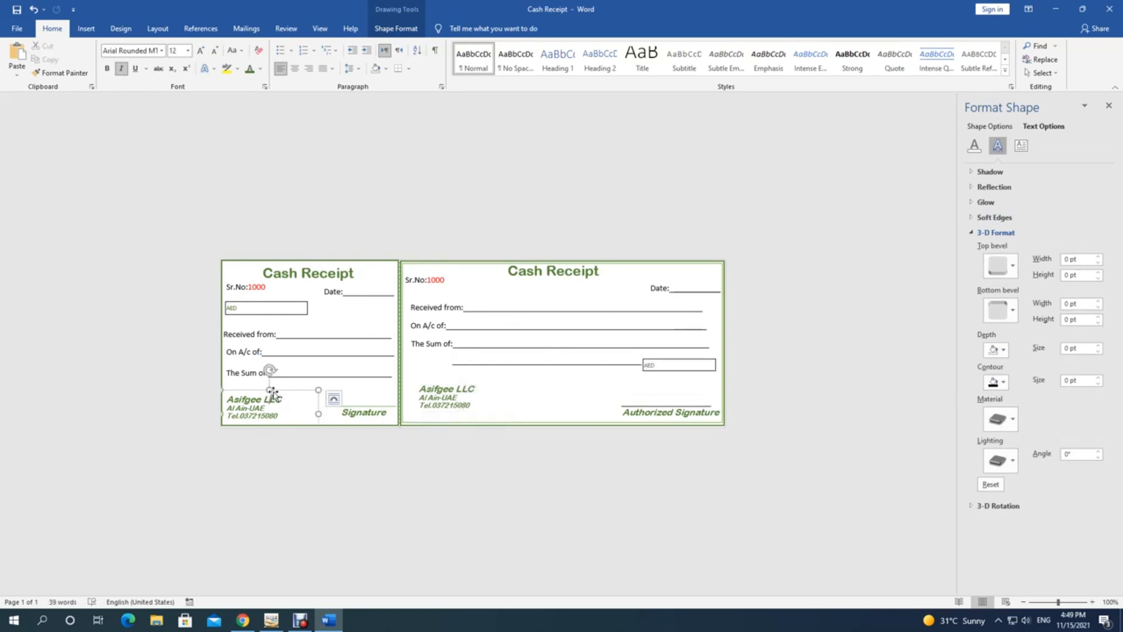
pyautogui.click(456, 390)
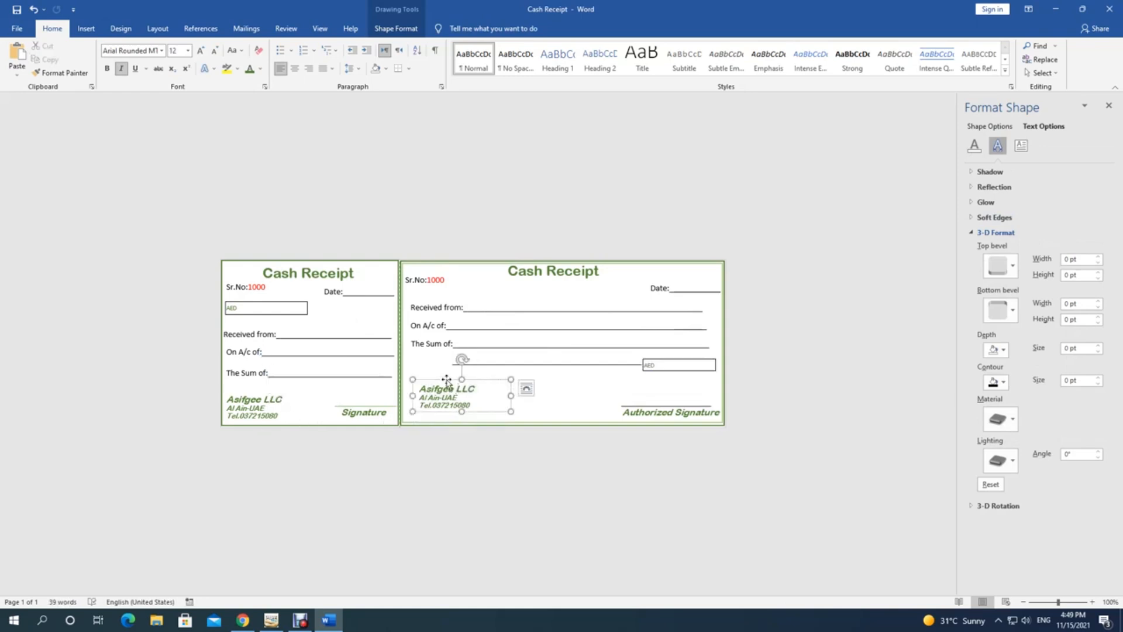
pyautogui.moveTo(446, 381); pyautogui.dragTo(445, 387)
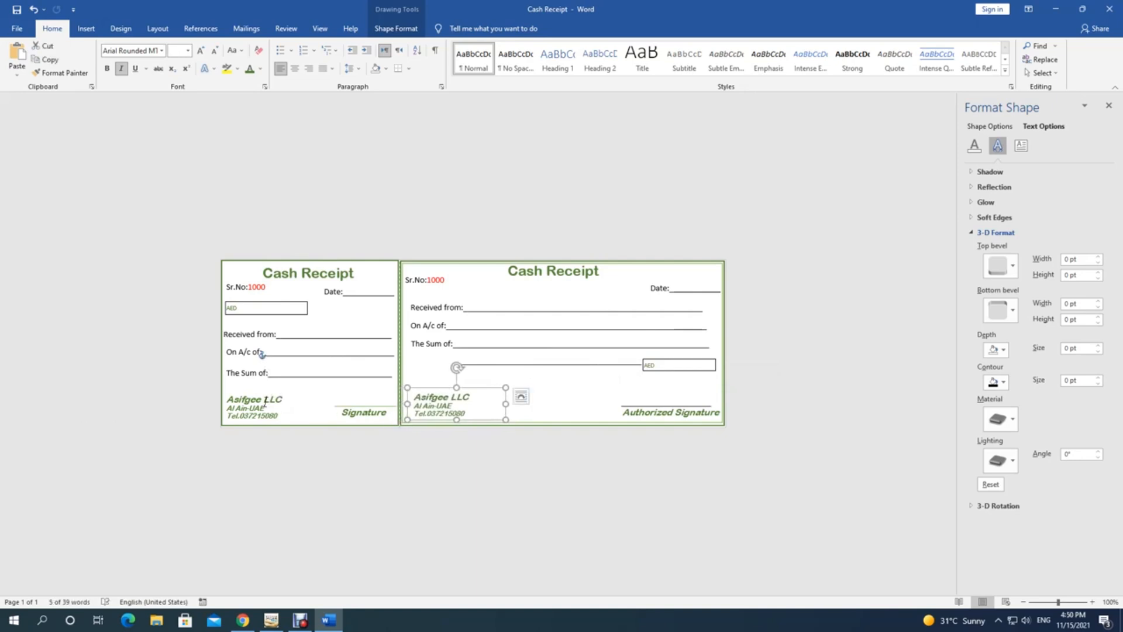
# Step: Shift the counterfoil's Asifgee LLC block slightly down, ending with the counterfoil frame selected
pyautogui.click(265, 402)
pyautogui.moveTo(281, 391); pyautogui.dragTo(281, 392)
pyautogui.click(447, 402)
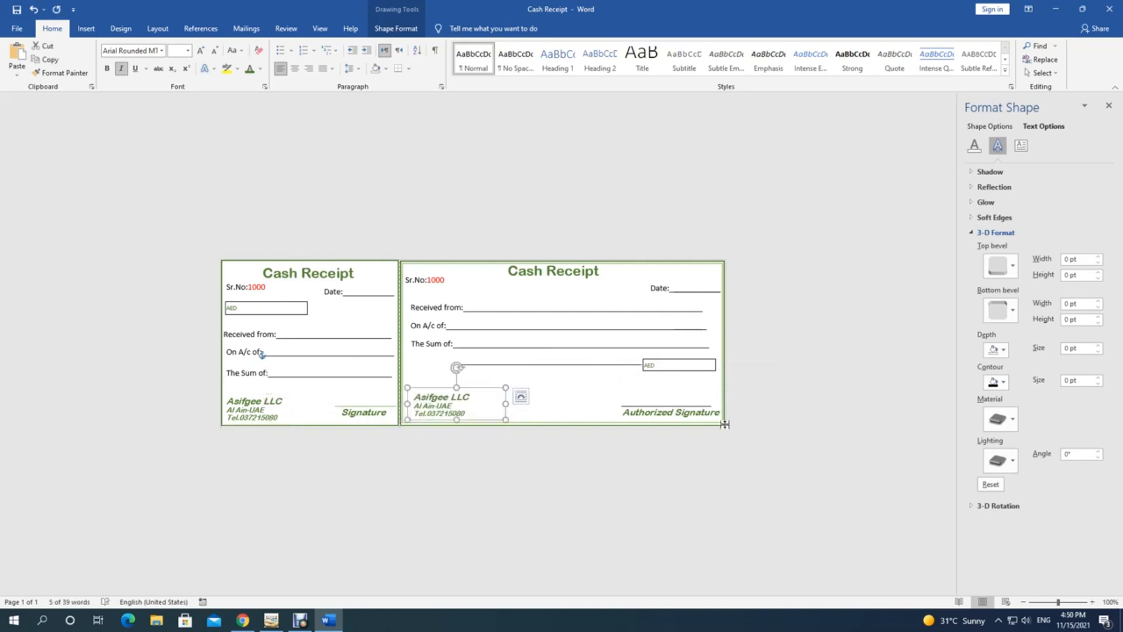
pyautogui.click(670, 377)
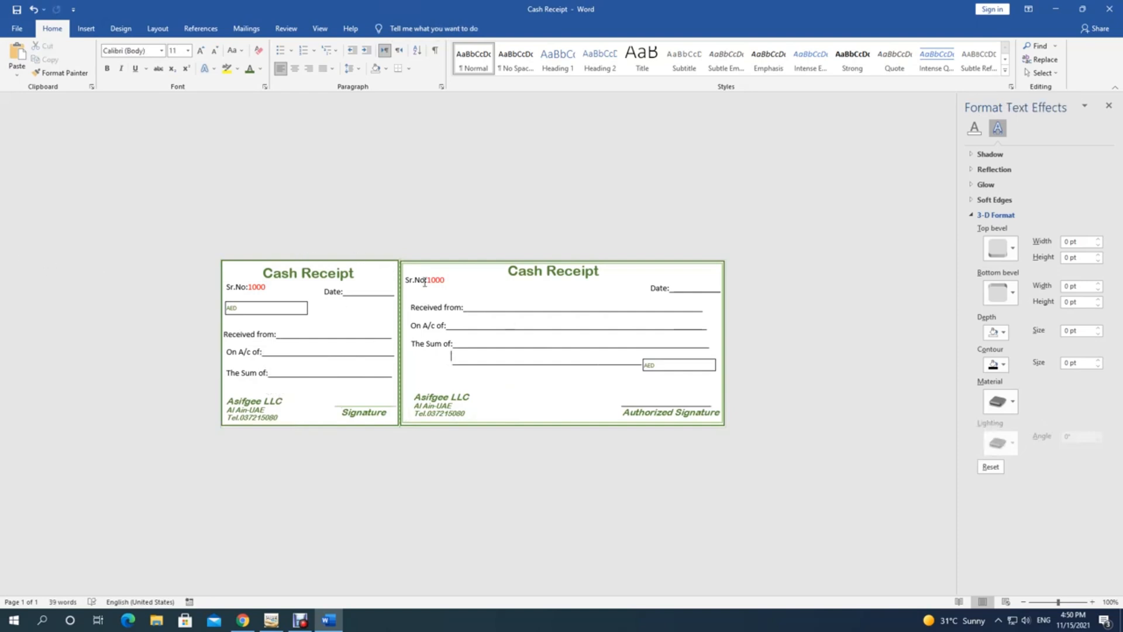
pyautogui.click(379, 264)
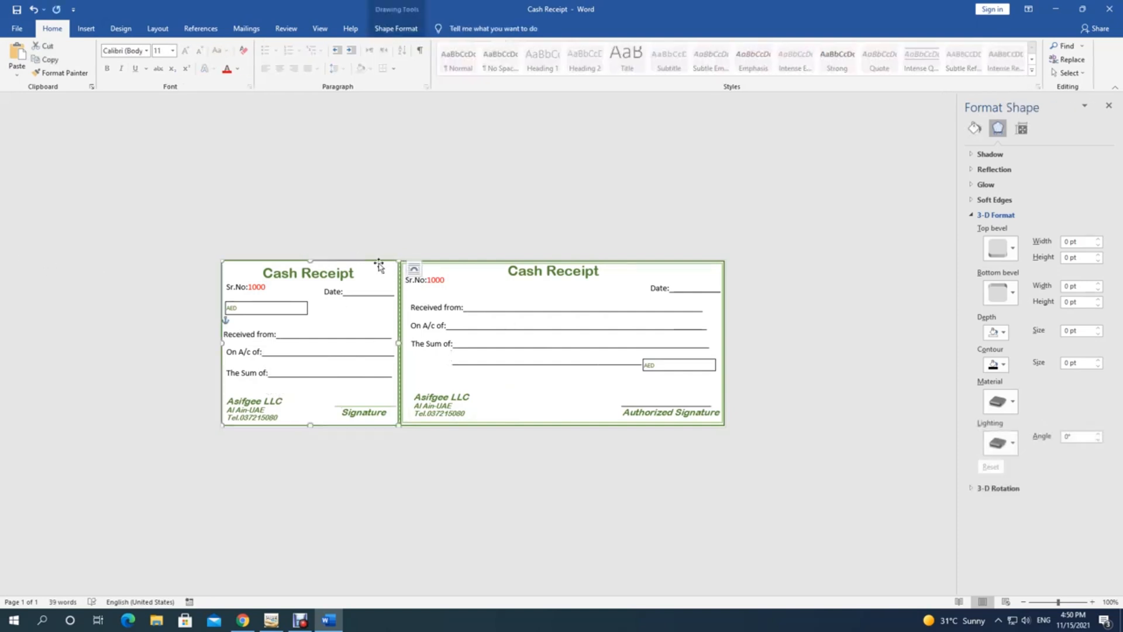